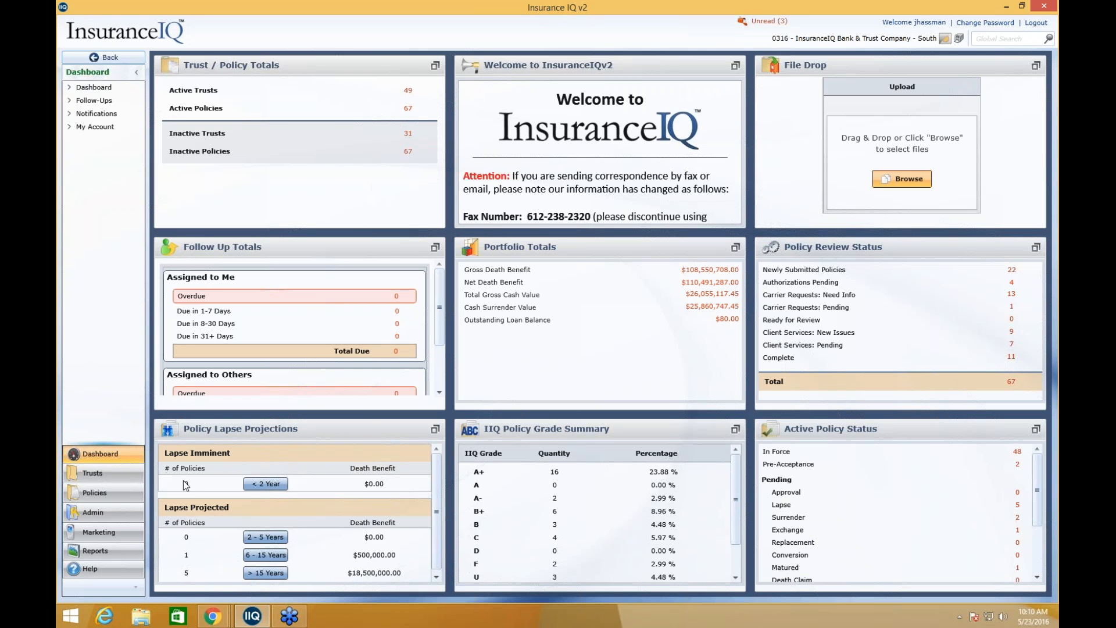
Open the Admin Console summary and list the policies at the Gift Notices stage under Premiums
click(109, 516)
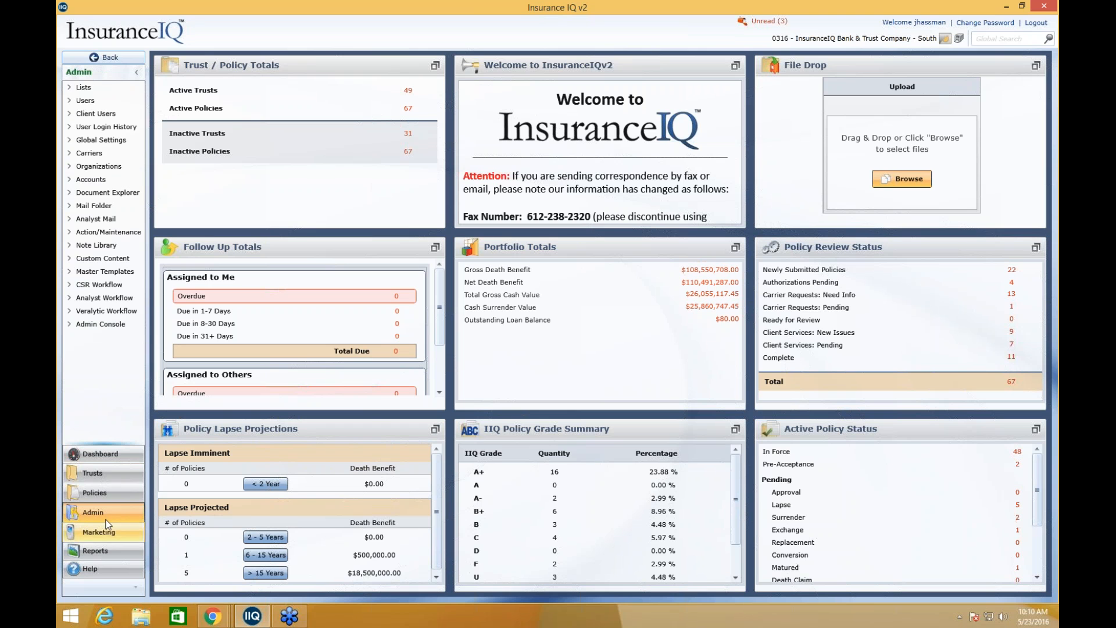
click(94, 326)
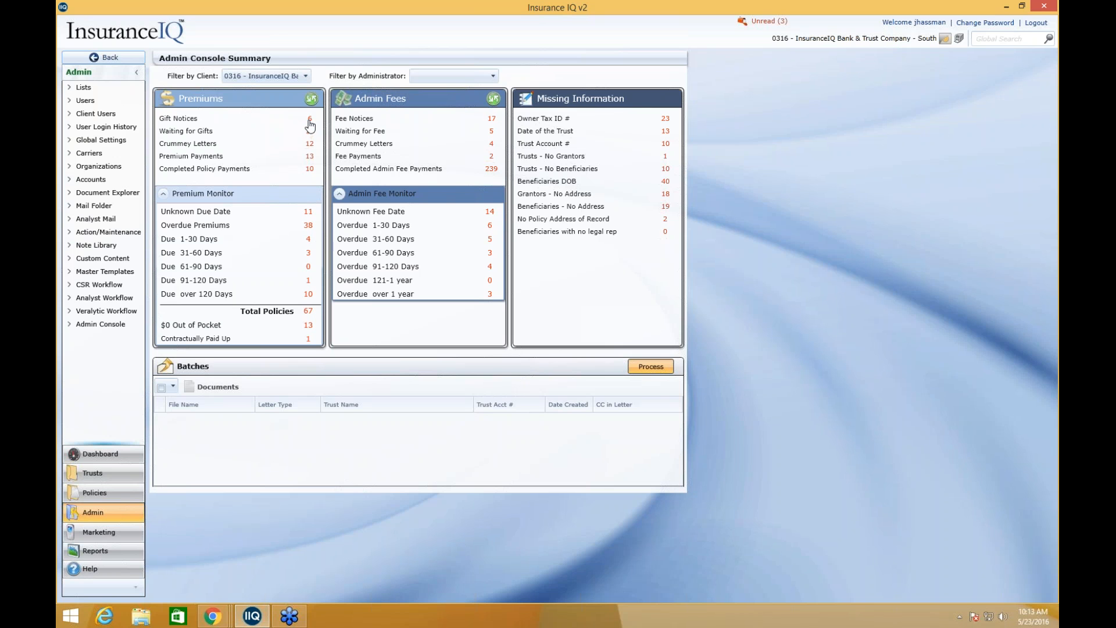
click(177, 120)
click(178, 119)
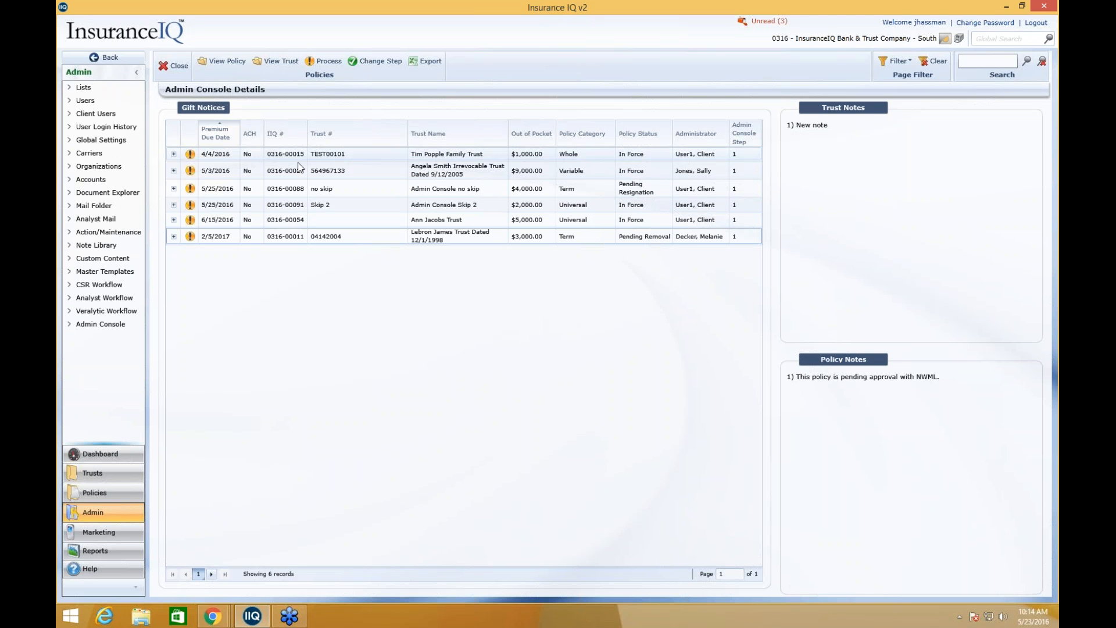
click(218, 153)
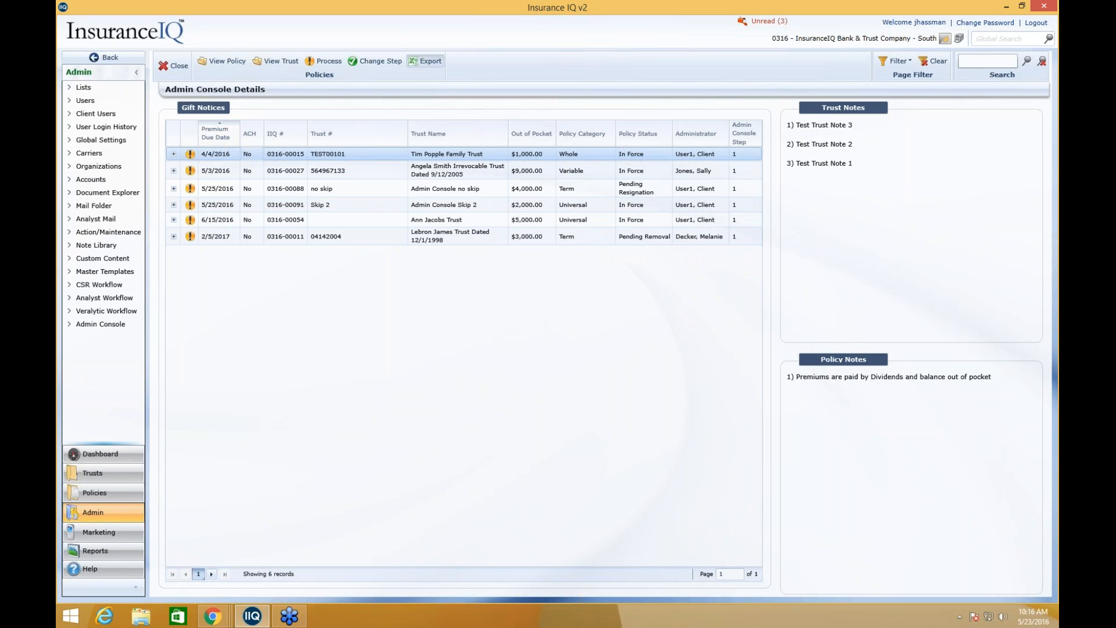
click(425, 61)
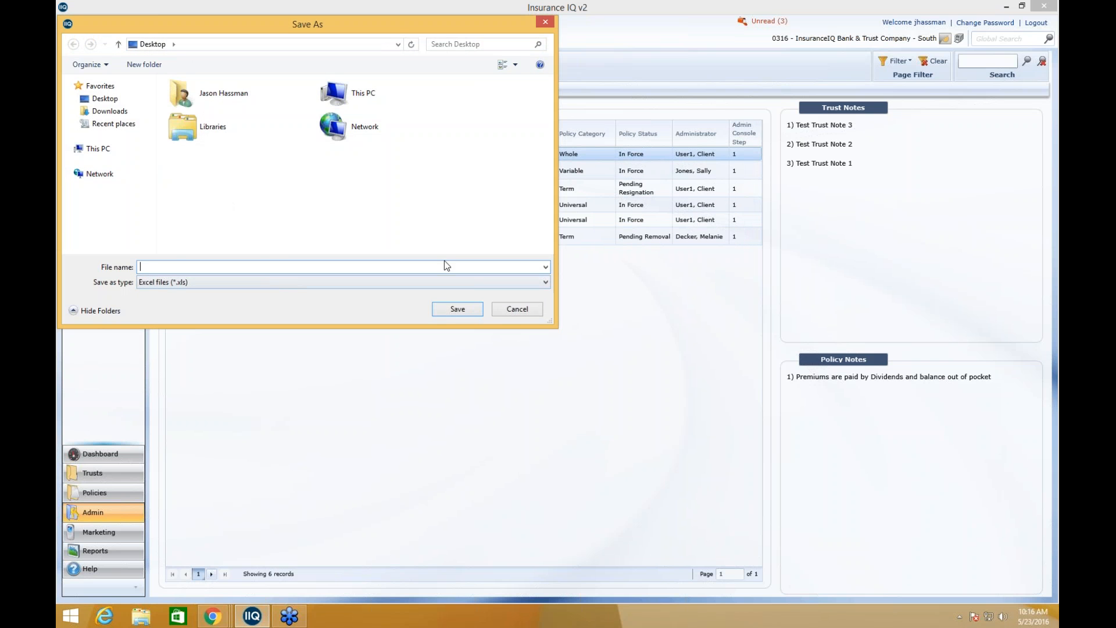
click(500, 309)
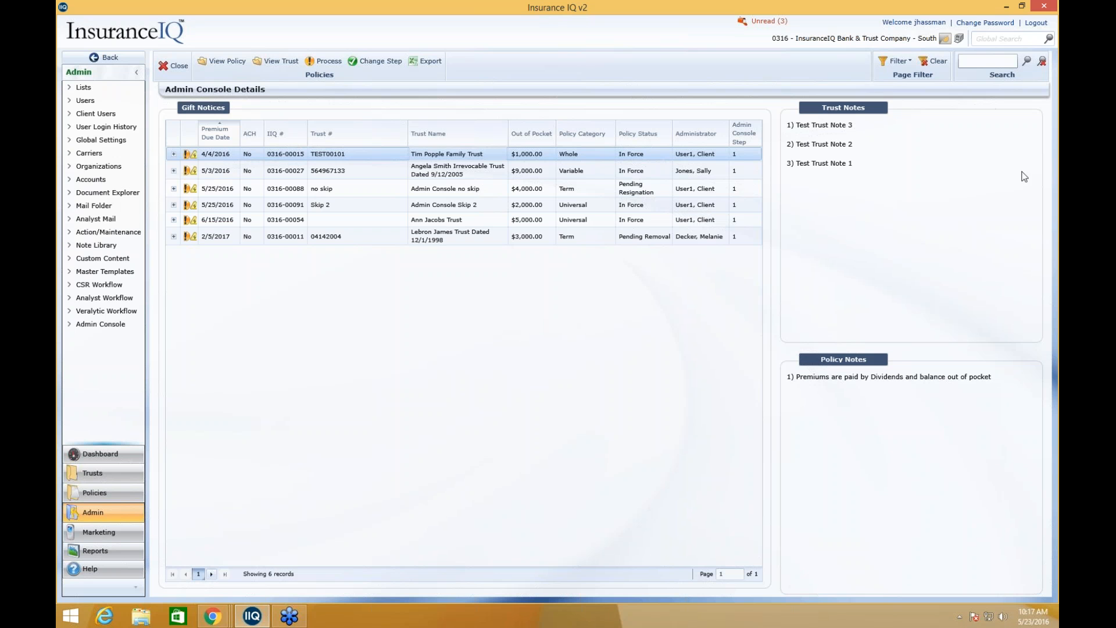
Review the trust and policy notes of the gift notices due 5/3/2016, 5/25/2016 and 4/4/2016
click(586, 177)
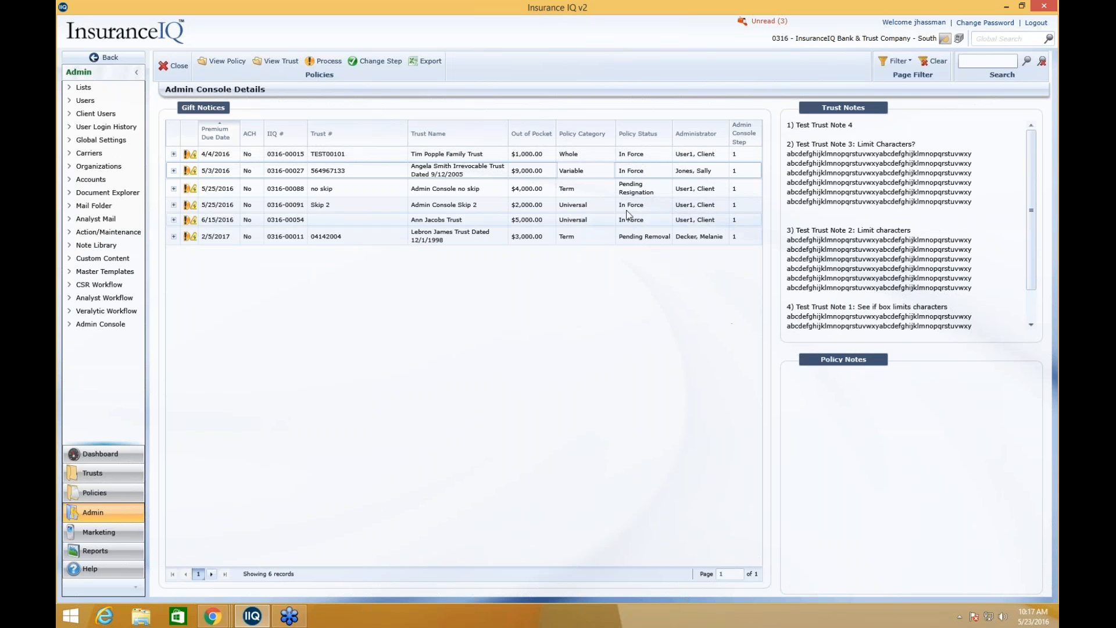
click(629, 194)
click(578, 154)
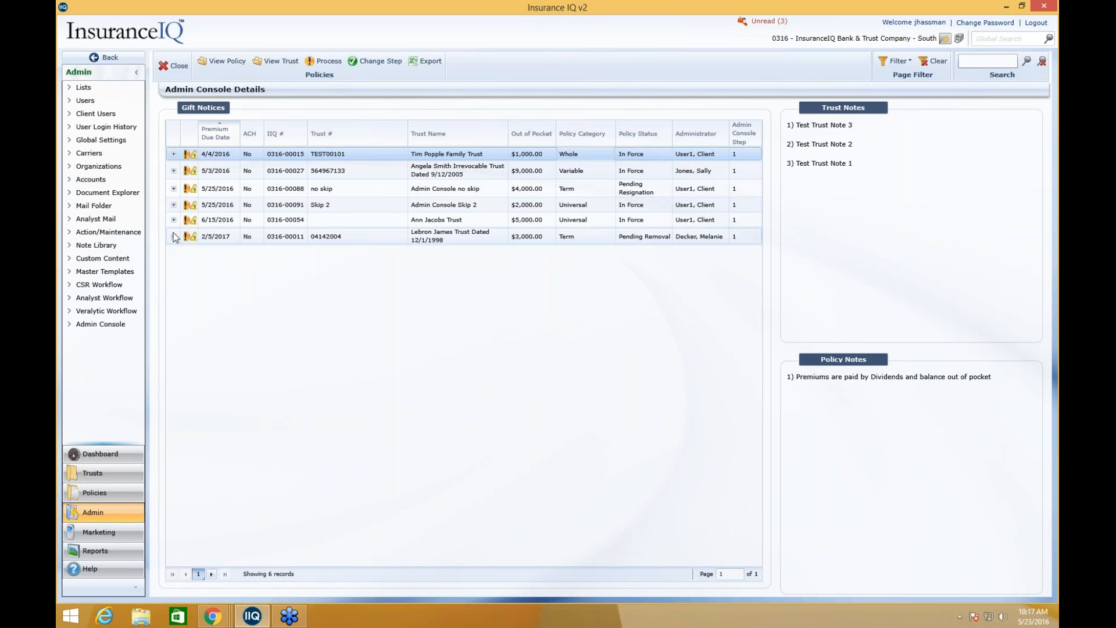
Examine the policy details and Admin Console Tracker history of the gift notice due 4/4/2016, and collapse the record
click(174, 154)
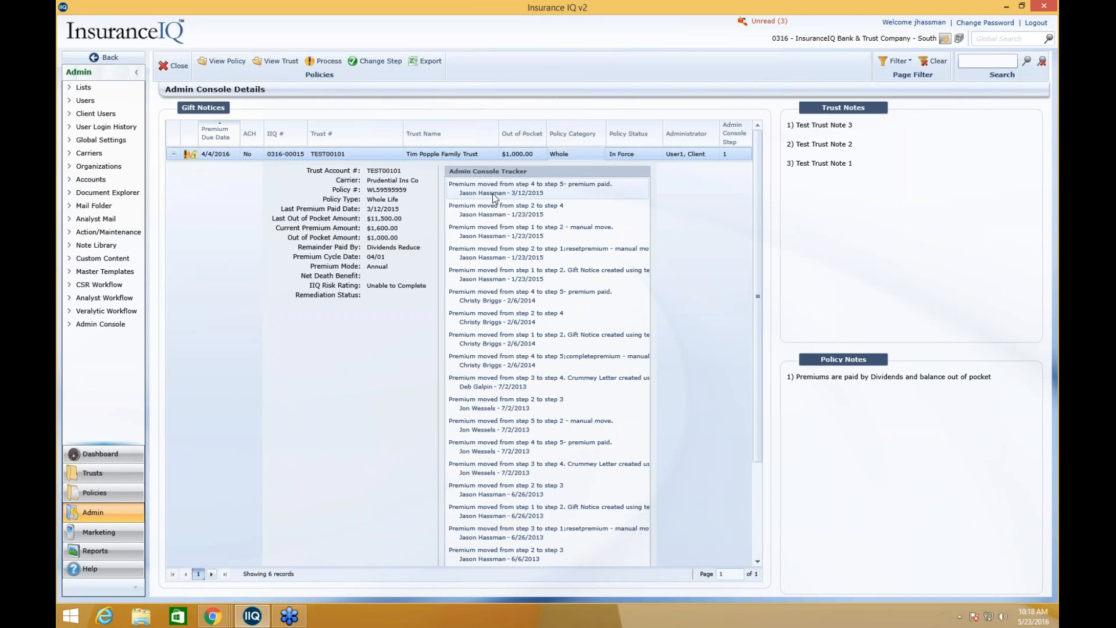
click(534, 194)
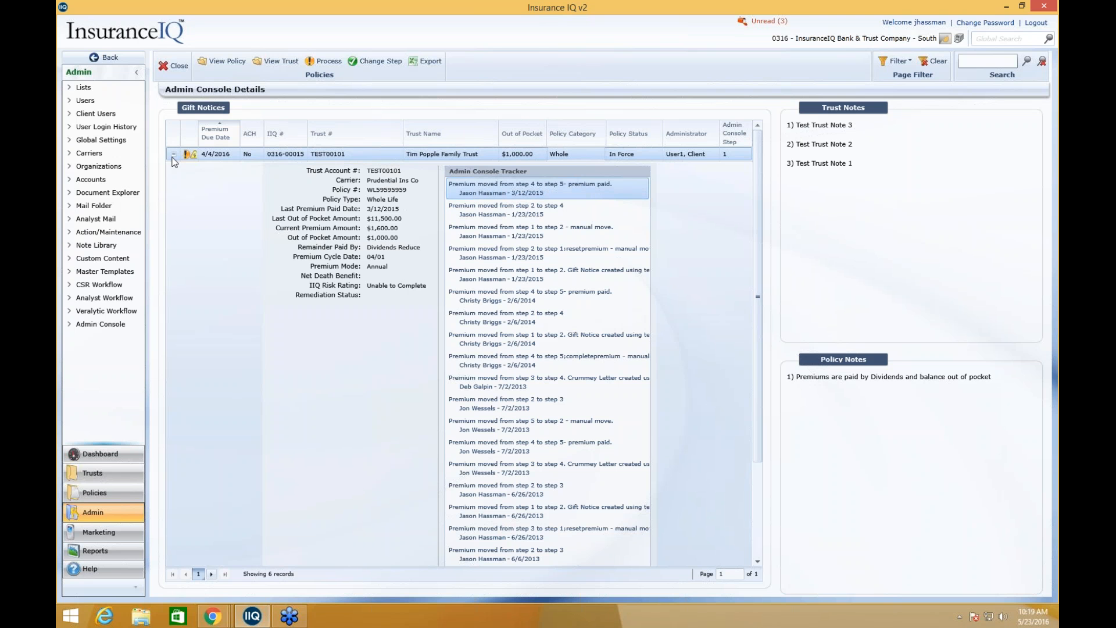
click(173, 155)
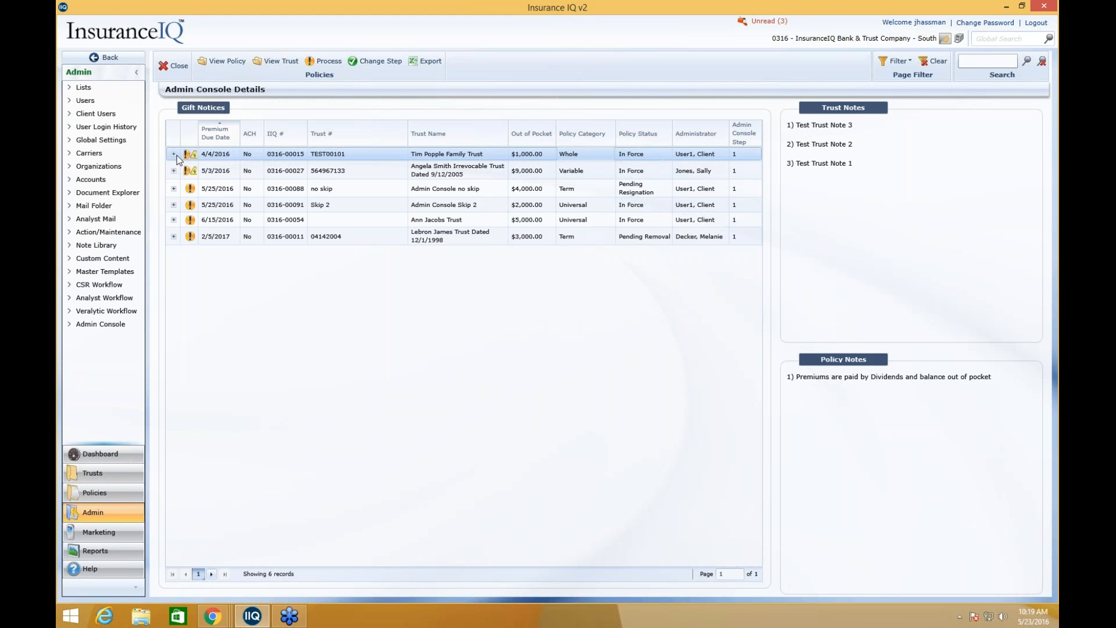
Change the console step of the policy due 5/3/2016 to 4. Premium Payments and submit the change
click(329, 171)
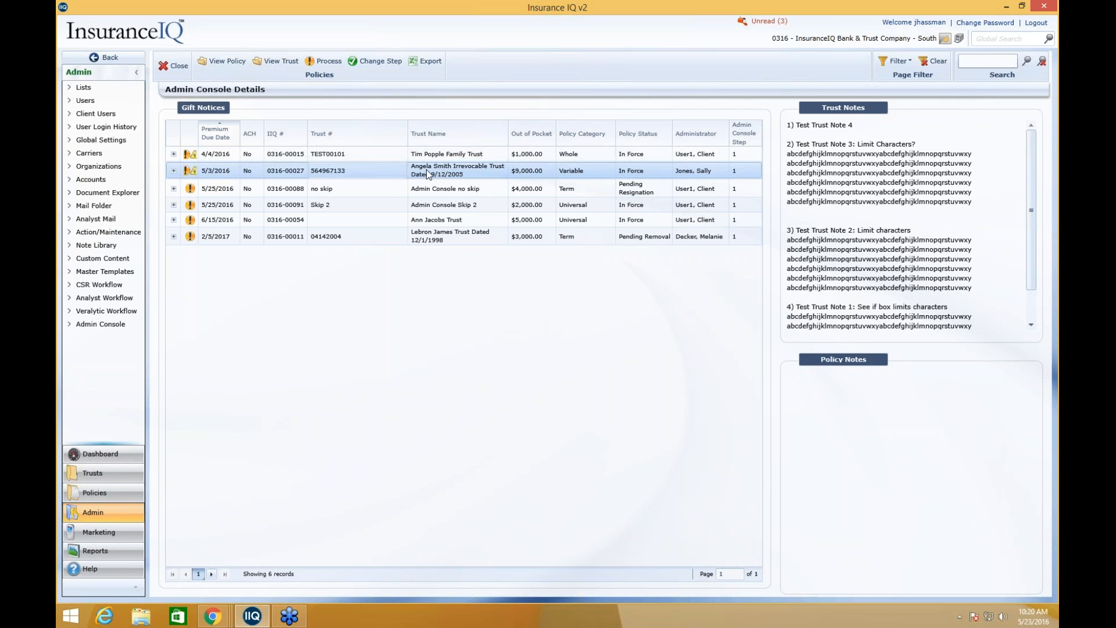
click(382, 64)
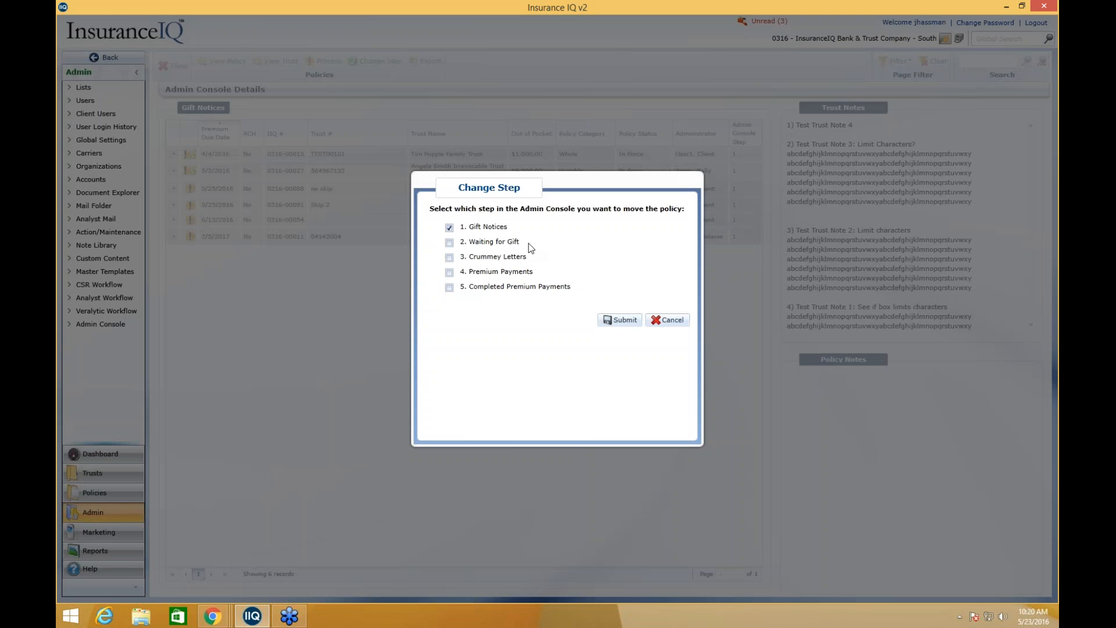
click(450, 228)
click(450, 272)
click(619, 320)
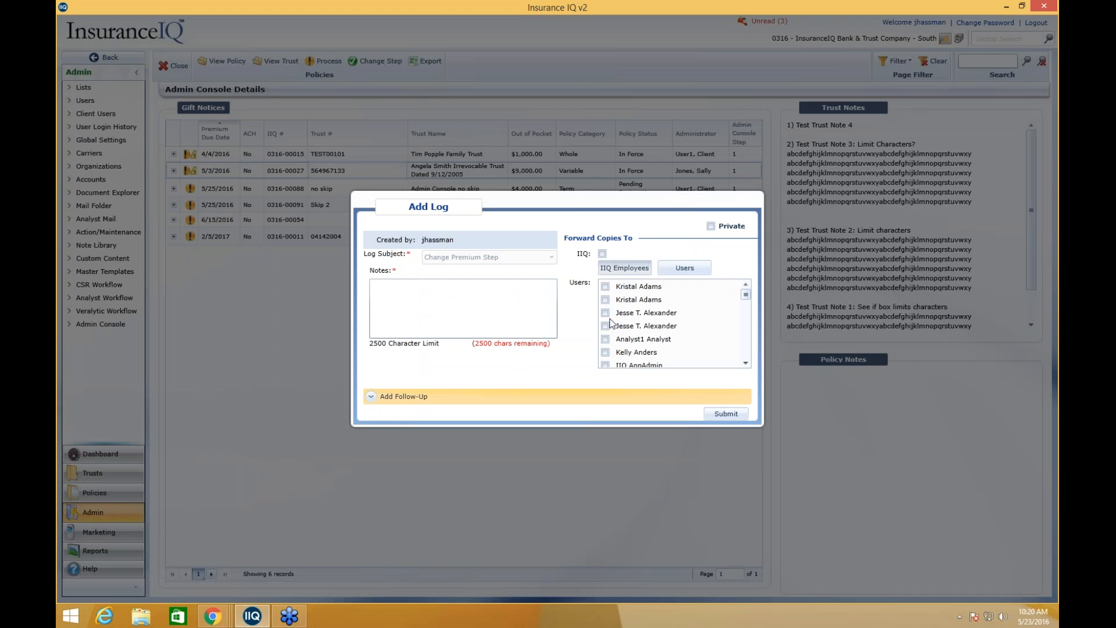
Submit the step-change log with the note "Funds available in trust to cover premiums"
click(497, 309)
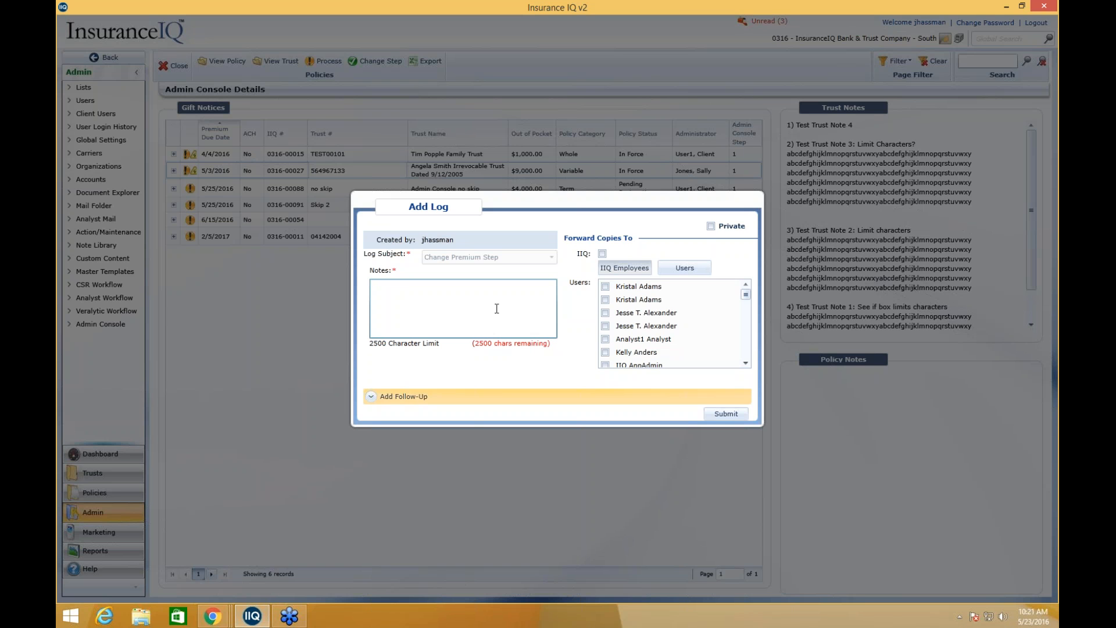
text(Funds available in trust to cover premiums)
click(717, 416)
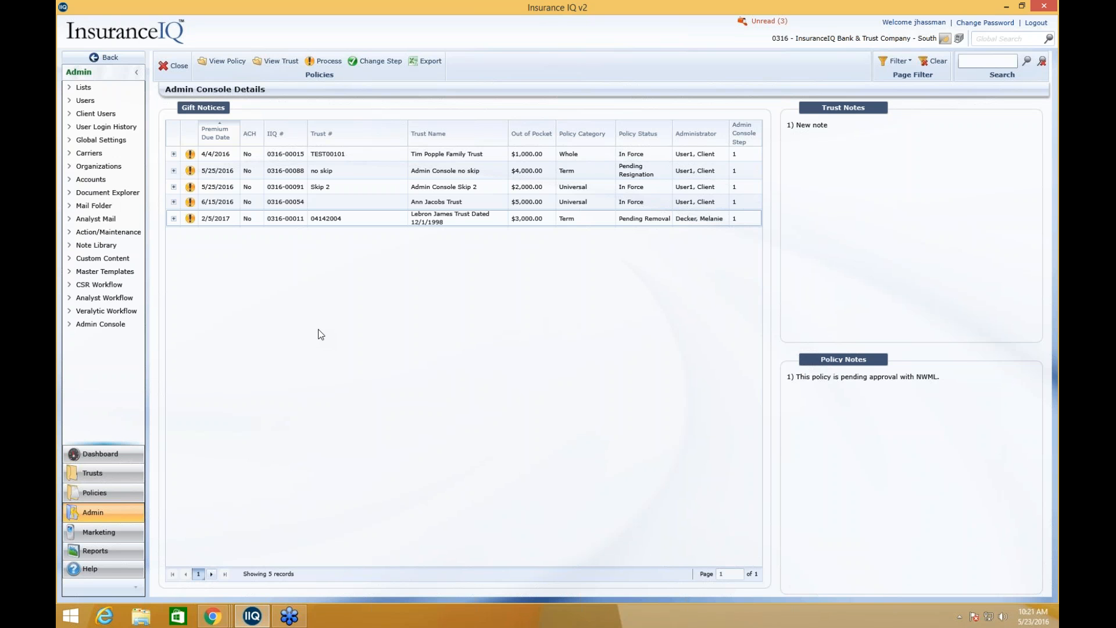
Open the gift and fee request for the policy due 2/5/2017 and look through the letter type and template options
click(270, 223)
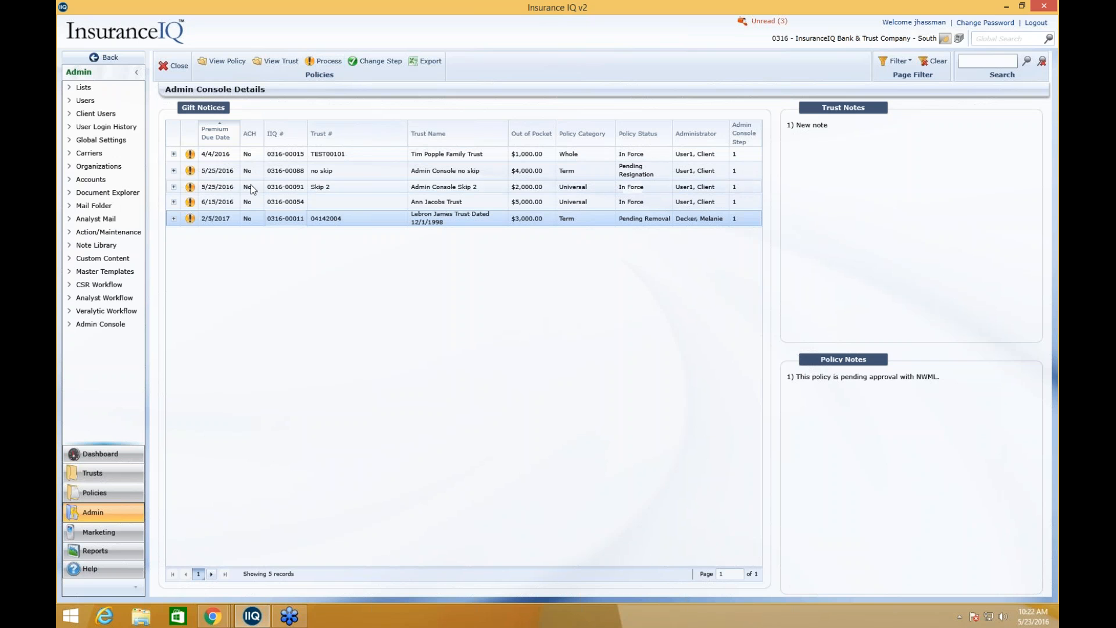
click(190, 219)
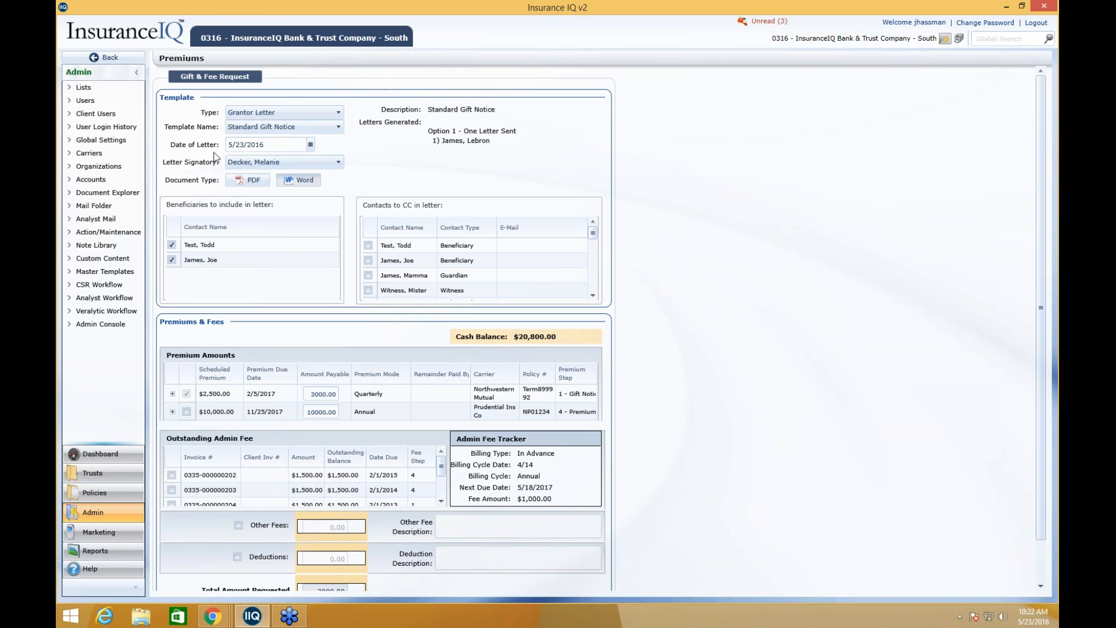
click(249, 114)
click(251, 113)
click(329, 128)
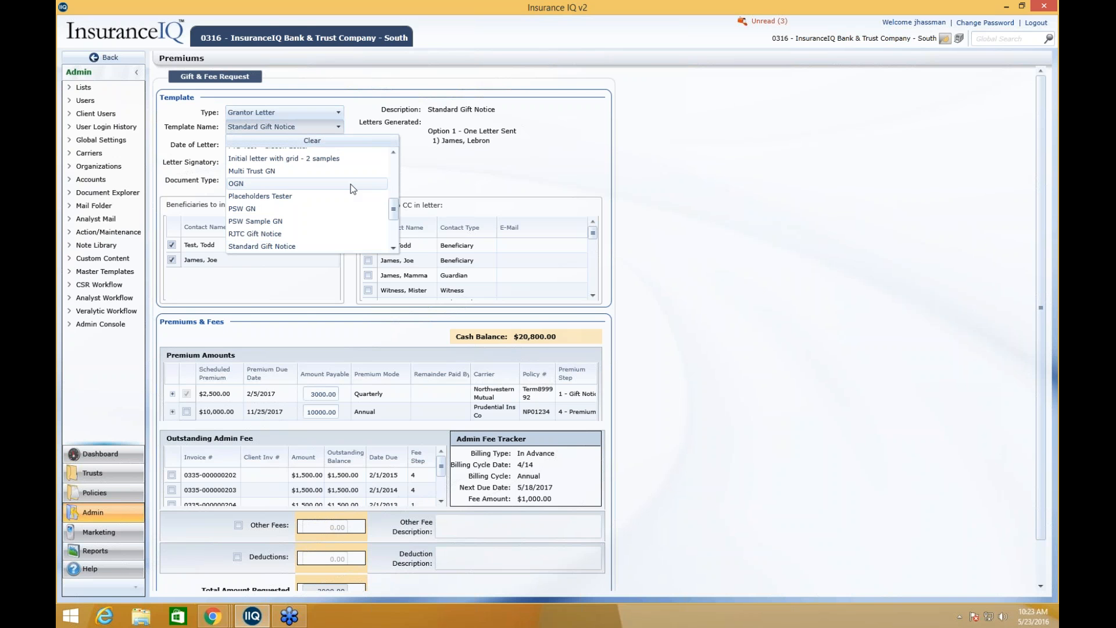
drag(395, 211, 391, 161)
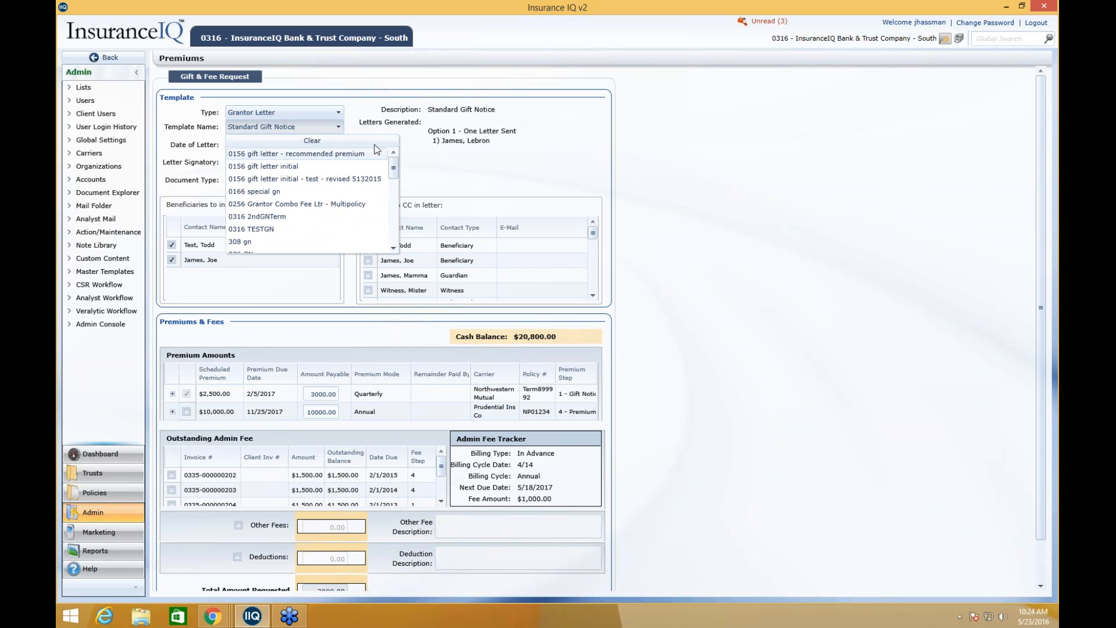
click(277, 130)
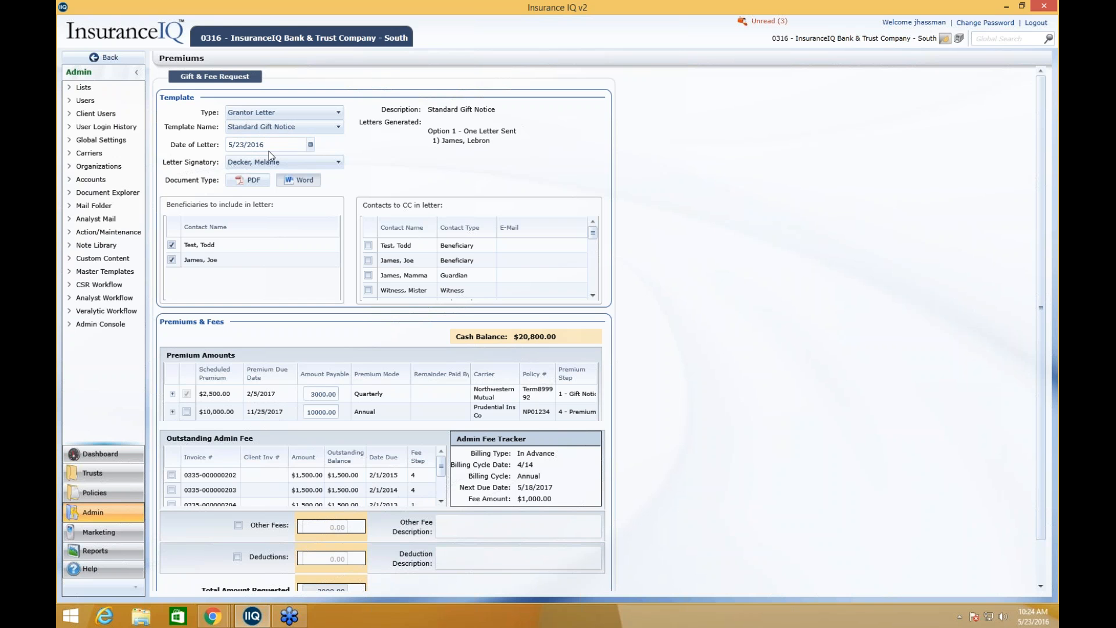
Look through the available letter signatories without changing the selection
click(263, 168)
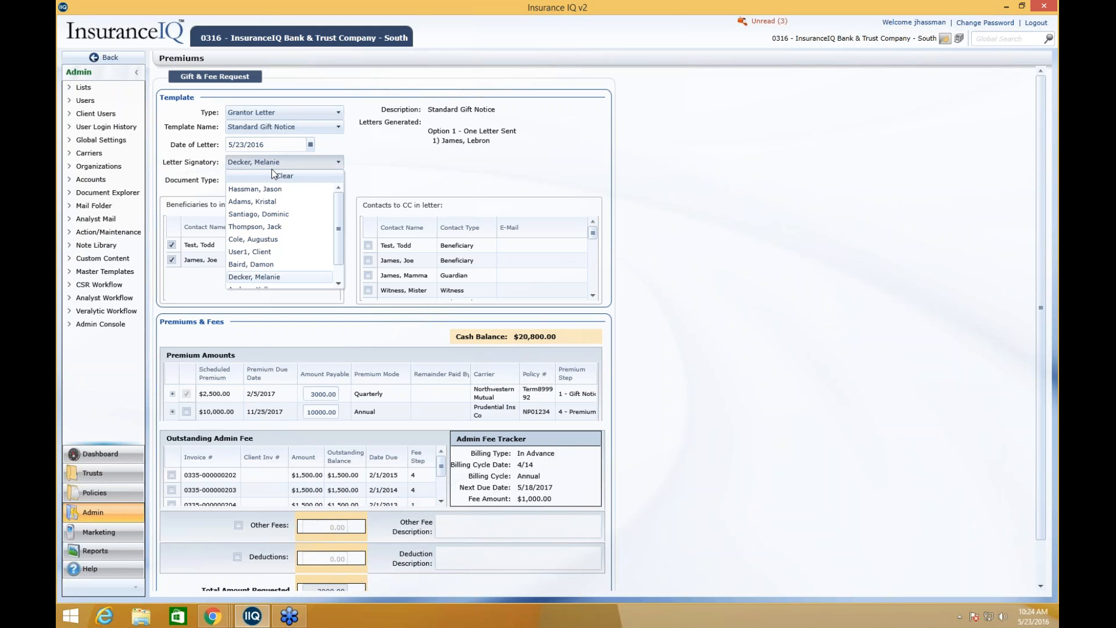
mouse_move(340, 197)
mouse_down()
mouse_move(339, 221)
mouse_move(338, 187)
mouse_up()
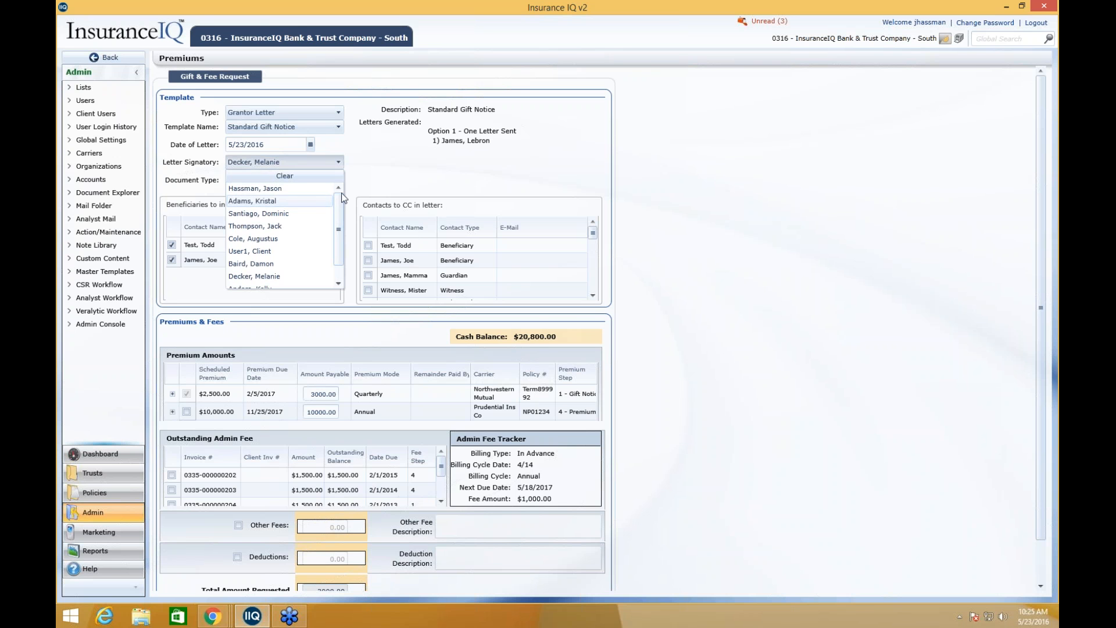
click(370, 182)
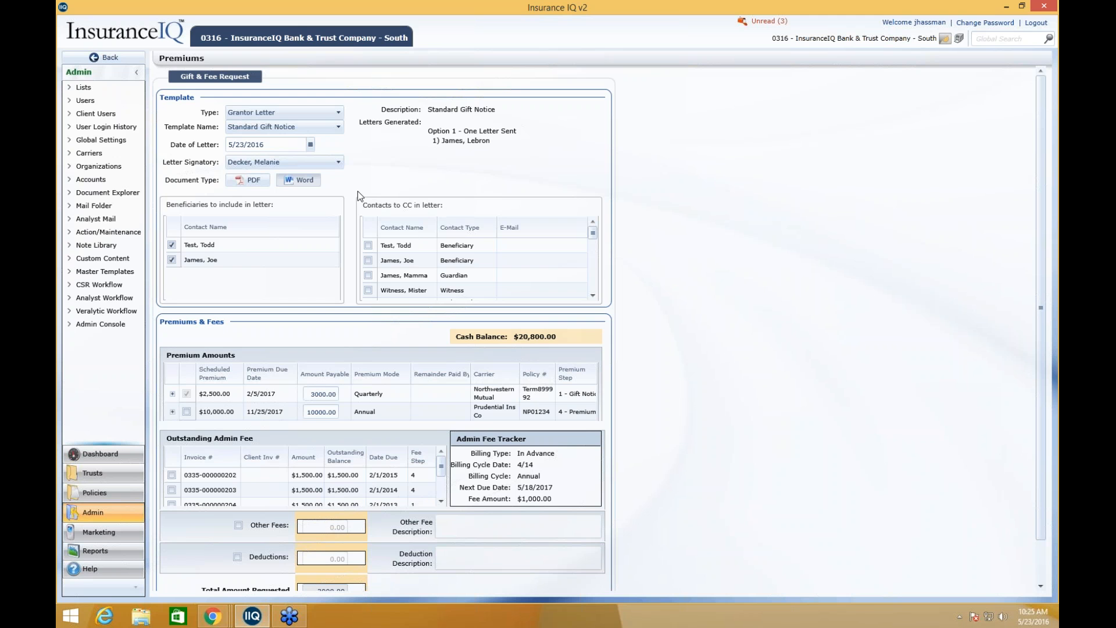
Look through the contacts that can be copied on the letter
scroll(357, 187, down, 2)
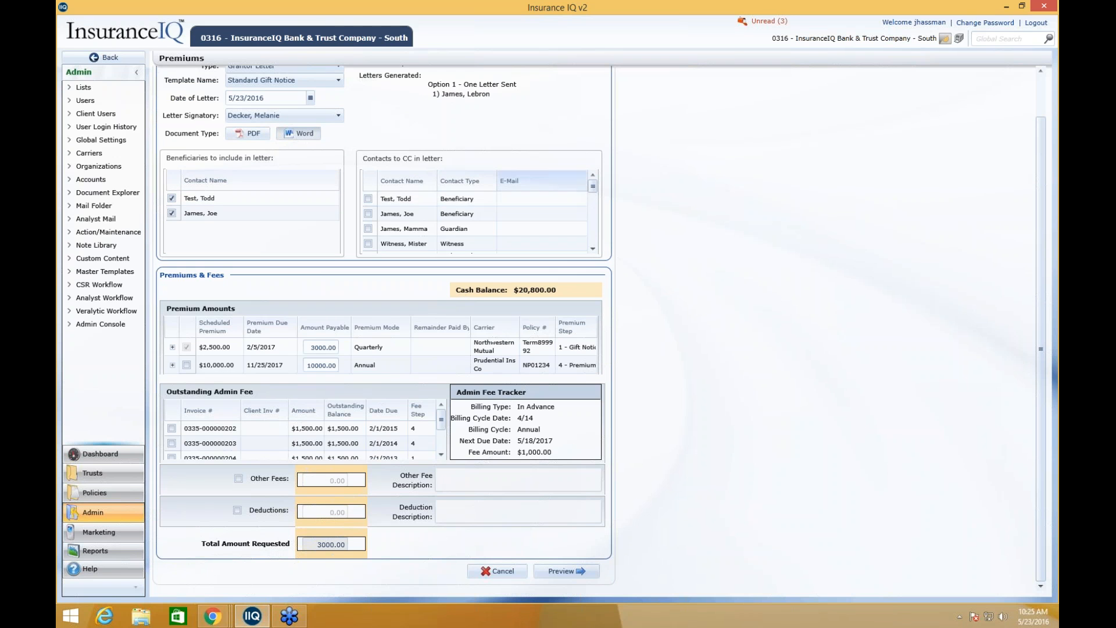
click(591, 247)
click(592, 248)
click(592, 248)
click(592, 248)
mouse_move(595, 202)
mouse_down()
mouse_move(596, 217)
mouse_move(592, 190)
mouse_up()
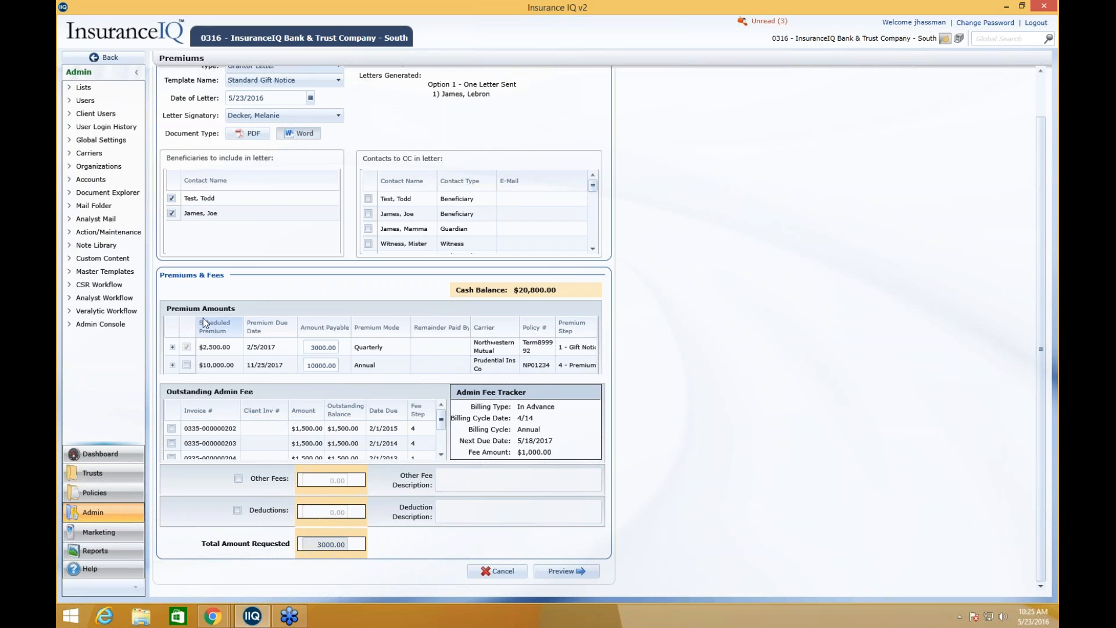
Set the amount payable of the quarterly premium due 2/5/2017 to 2500
click(187, 351)
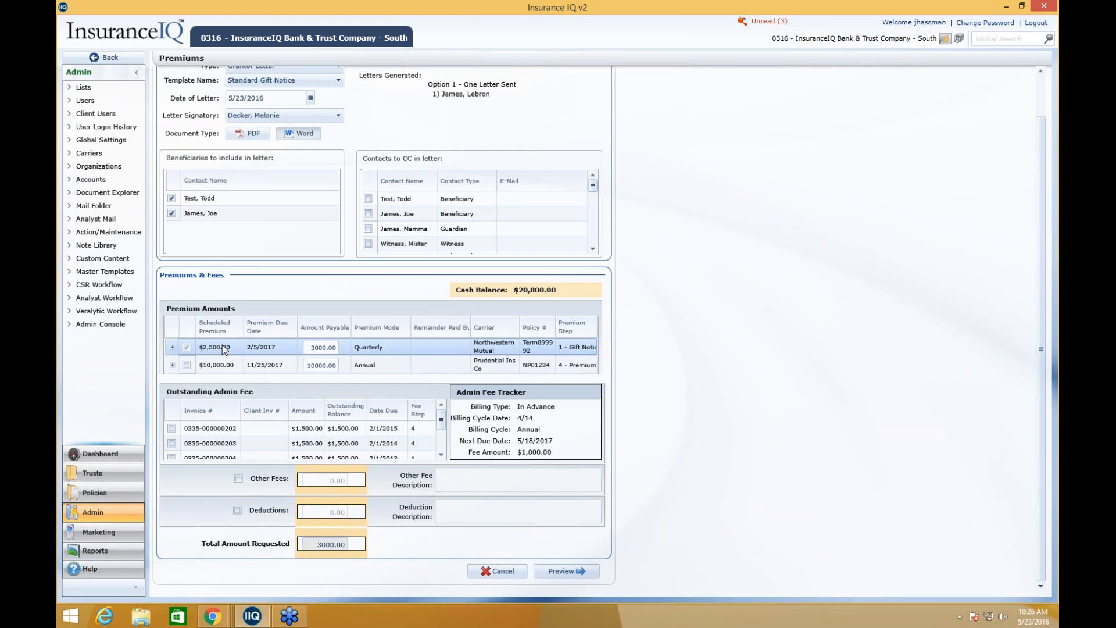
click(325, 349)
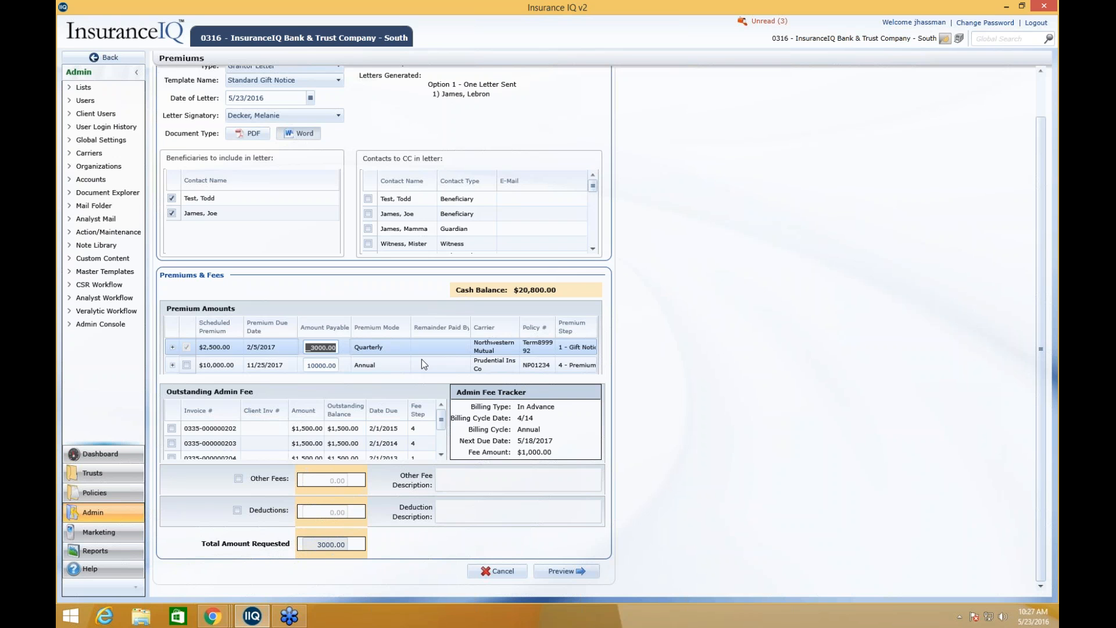
text(2500)
click(403, 362)
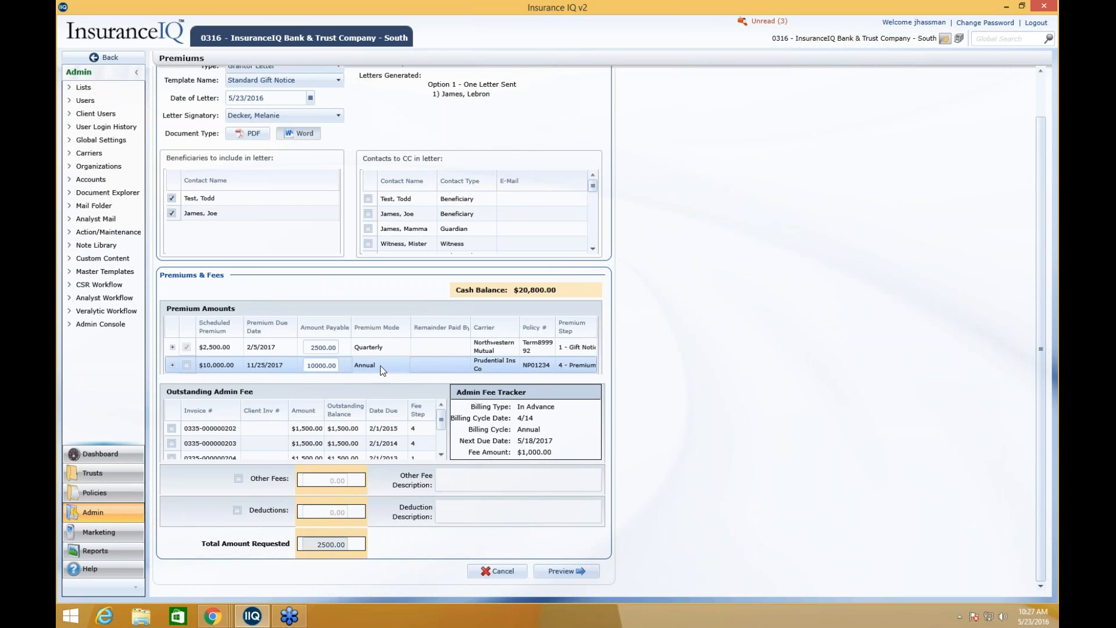
click(321, 349)
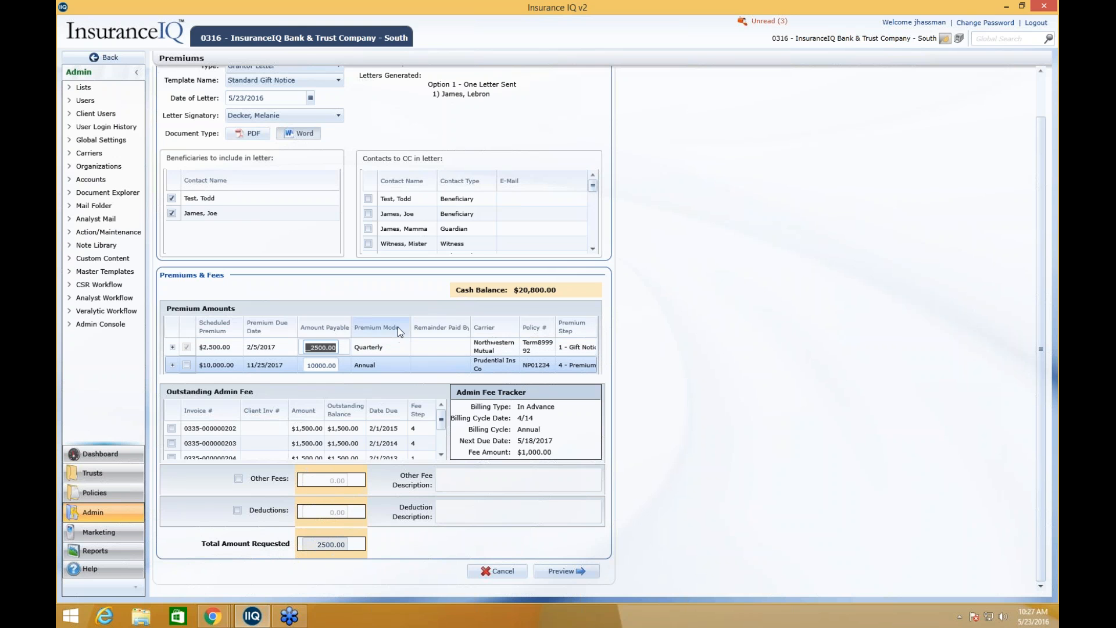
Add loan interest of 100 and loan principal of 1500 to the premium due 2/5/2017
click(173, 348)
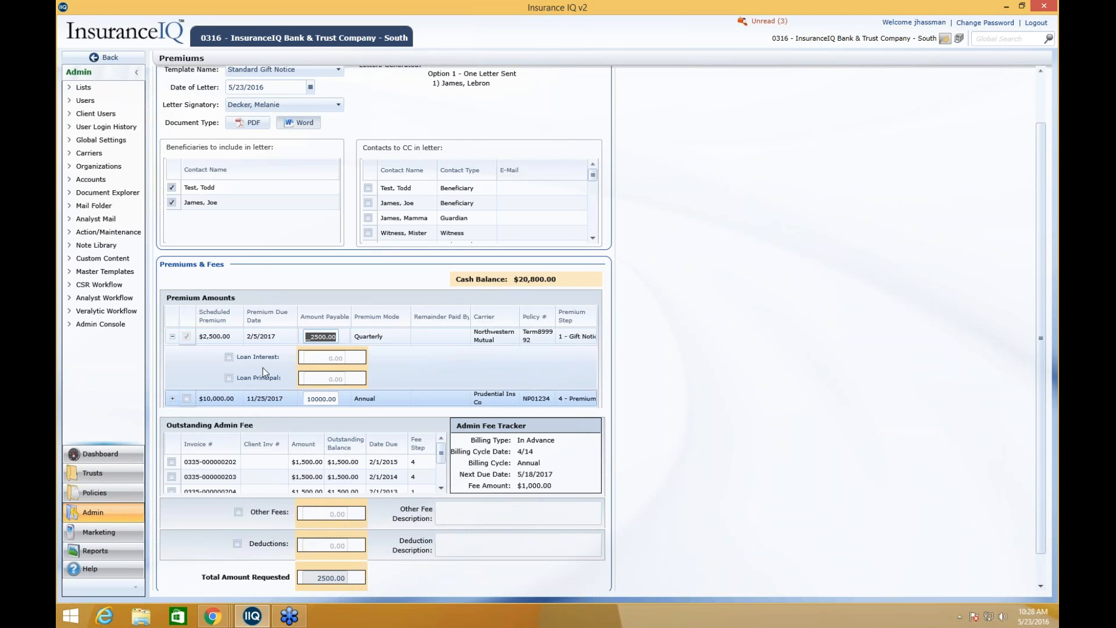
click(229, 357)
click(333, 358)
text(100)
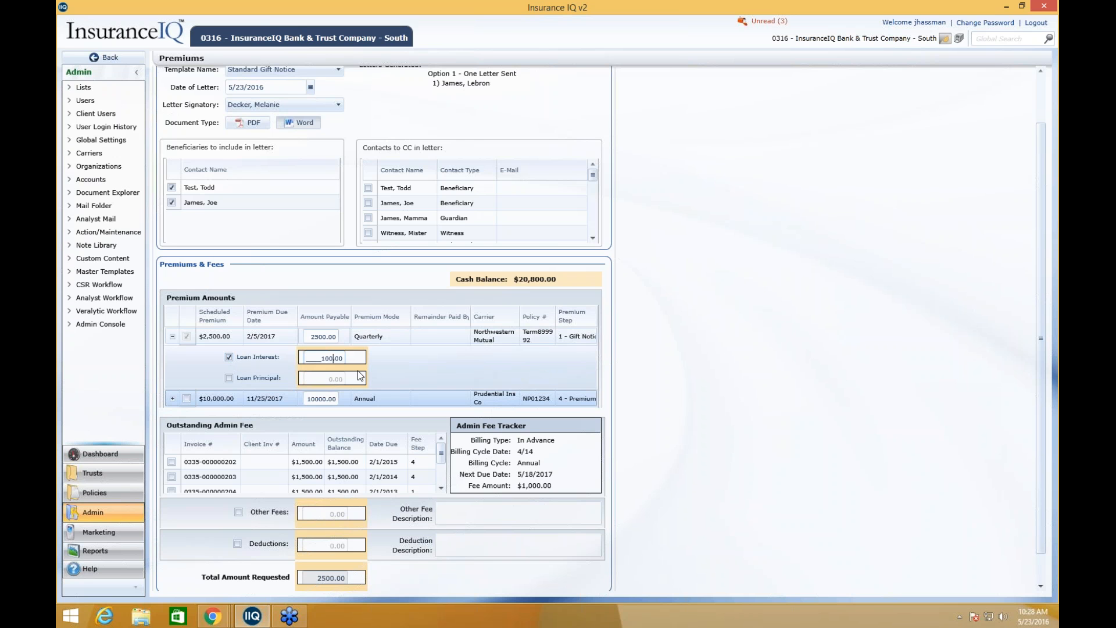
click(229, 380)
text(1500)
click(399, 370)
scroll(400, 369, down, 1)
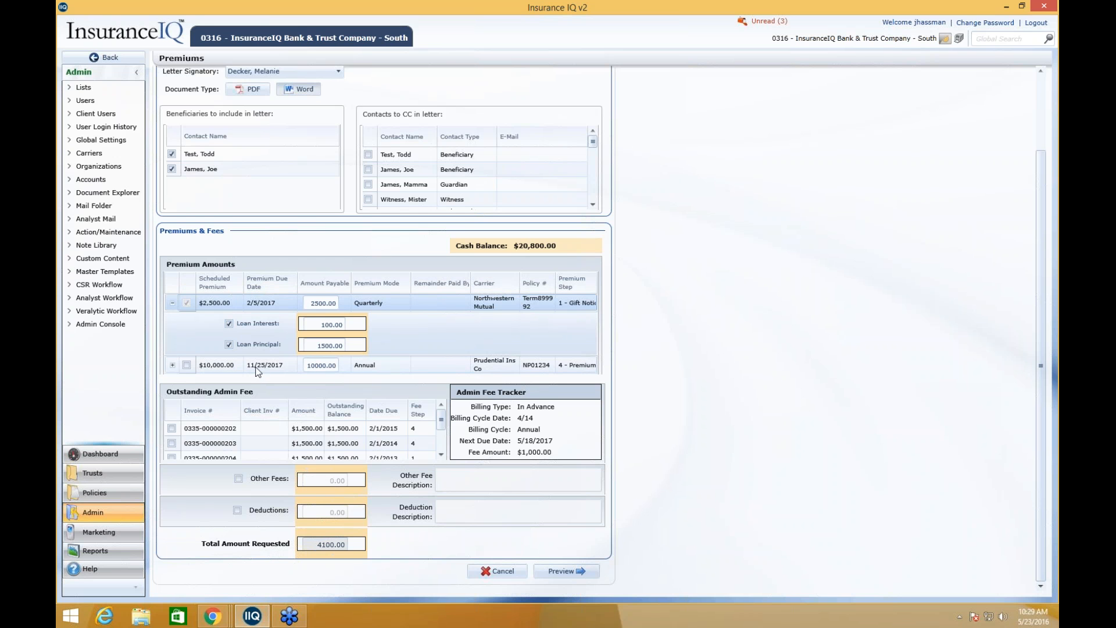
Include the annual premium due 11/25/2017 in the request, and exclude it again
click(186, 366)
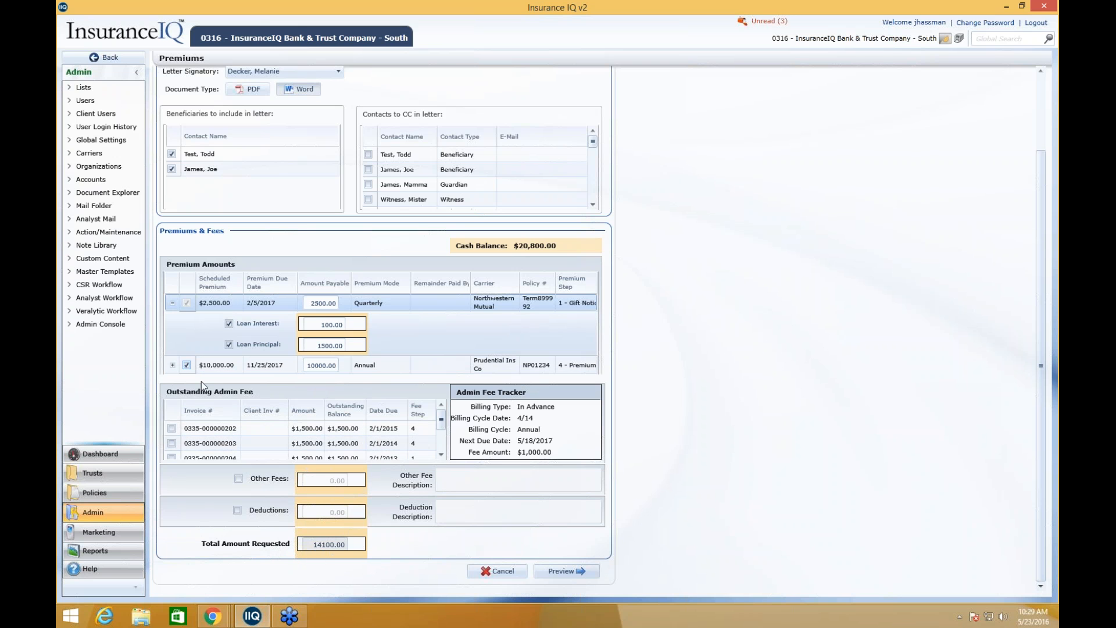
click(186, 365)
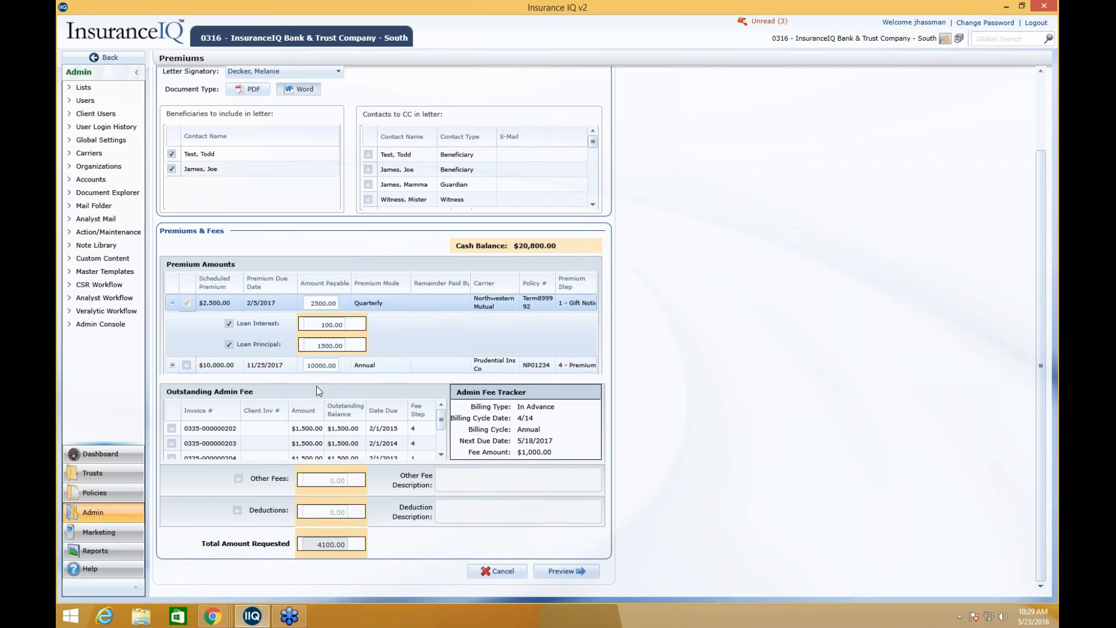
Include the outstanding admin fee invoices due 2/1/2013 and 6/10/2016 in the requested amount
scroll(329, 410, down, 3)
scroll(343, 411, up, 3)
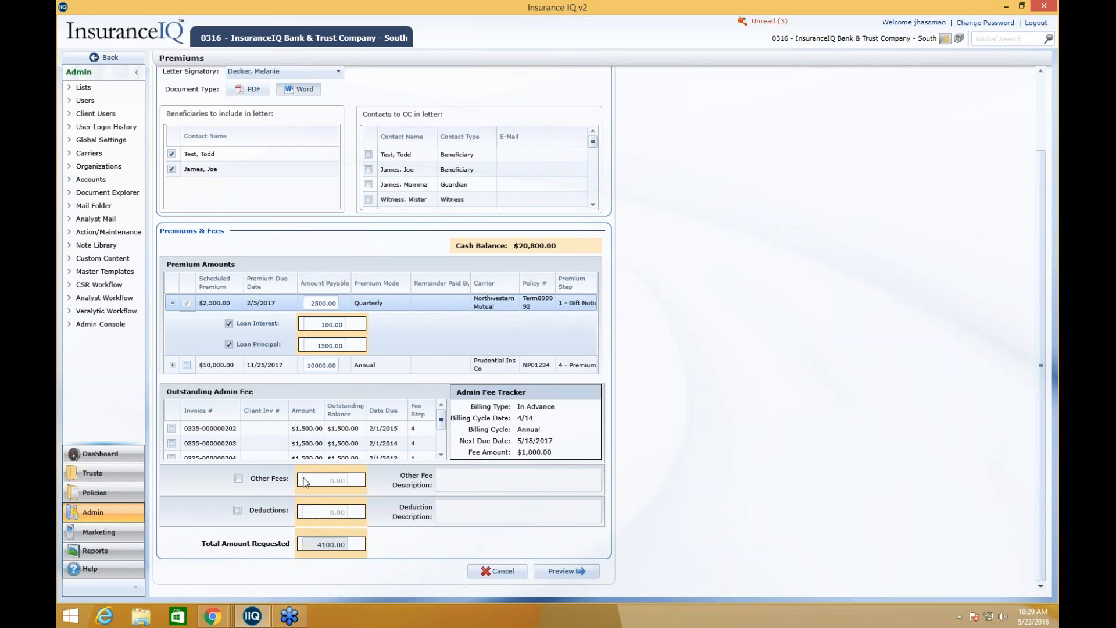
mouse_move(442, 420)
mouse_down()
mouse_move(447, 443)
mouse_move(444, 413)
mouse_move(443, 428)
mouse_up()
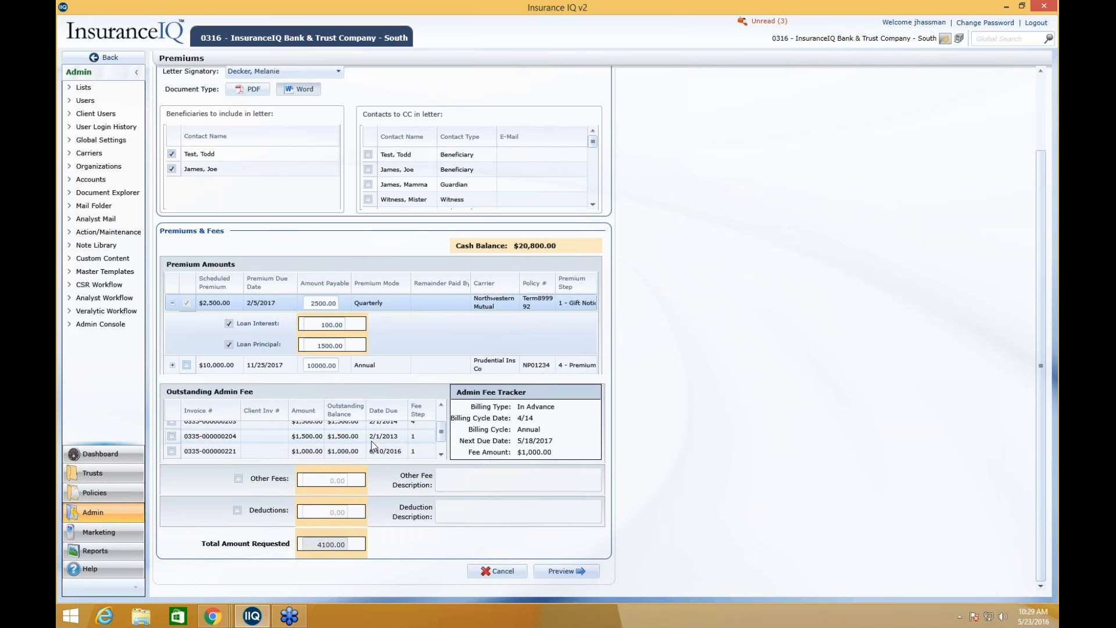
click(171, 437)
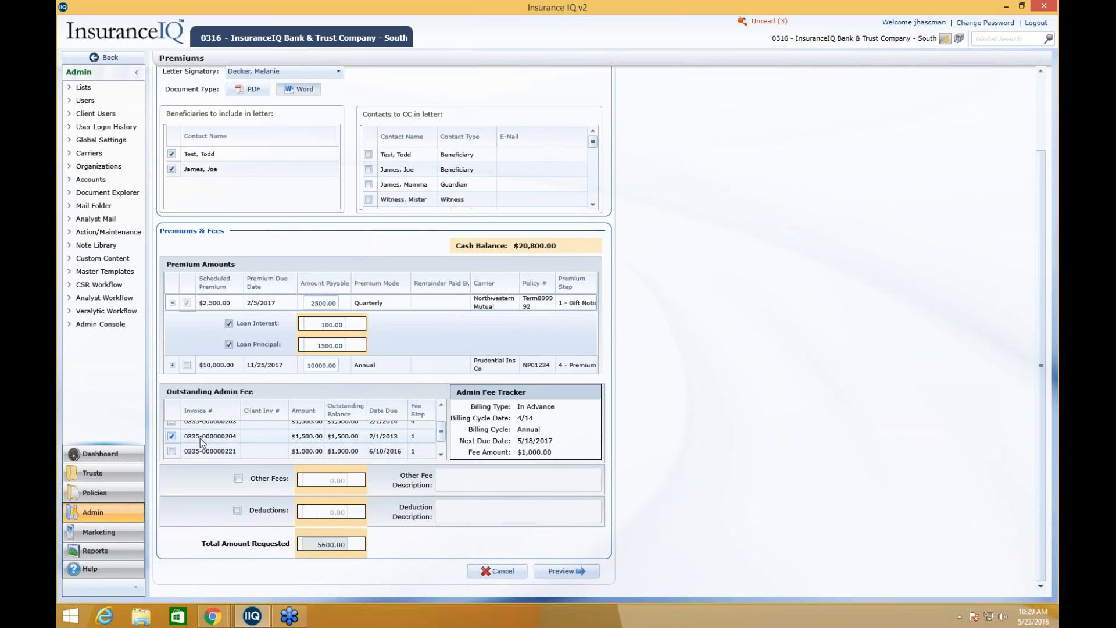
drag(442, 433, 444, 444)
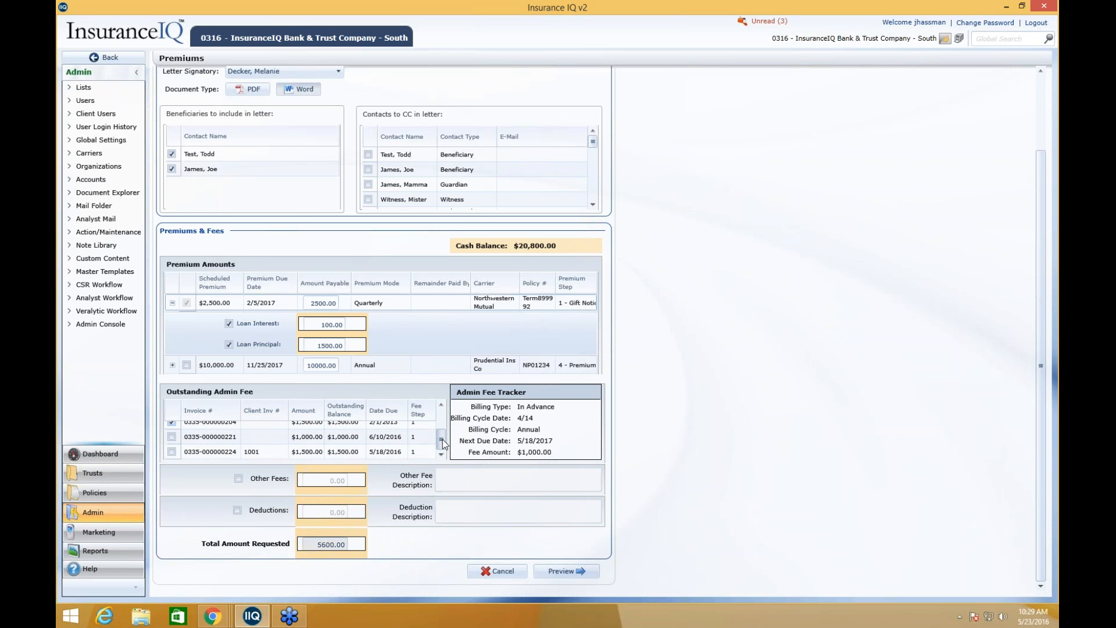
click(171, 436)
Add other fees of 250 to the request with the description "Tax Prep Fee"
click(238, 479)
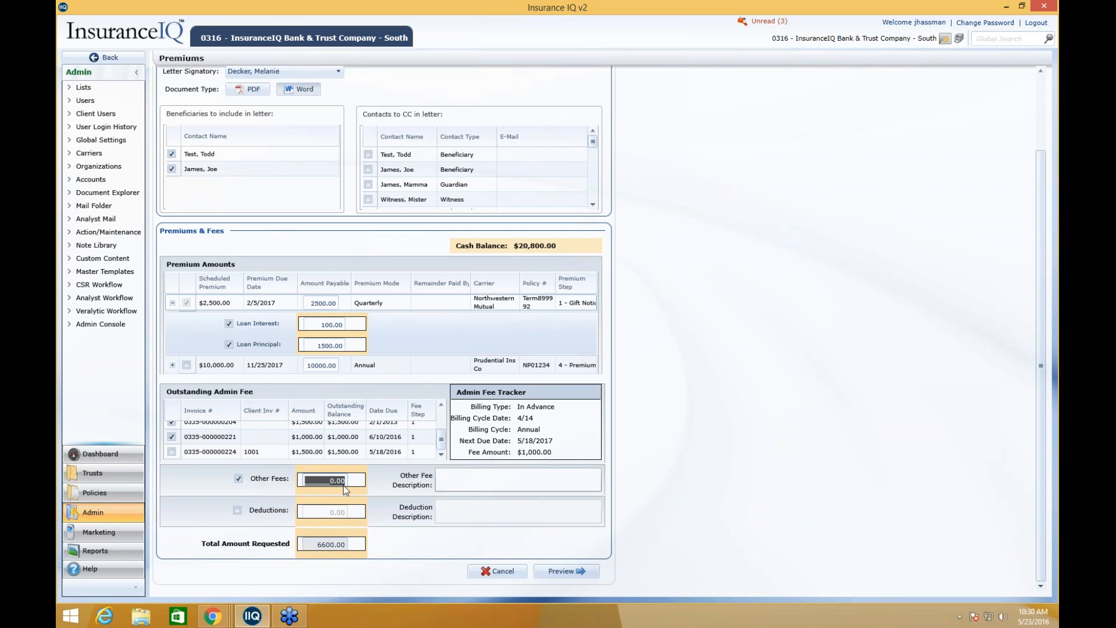
text(250)
click(456, 475)
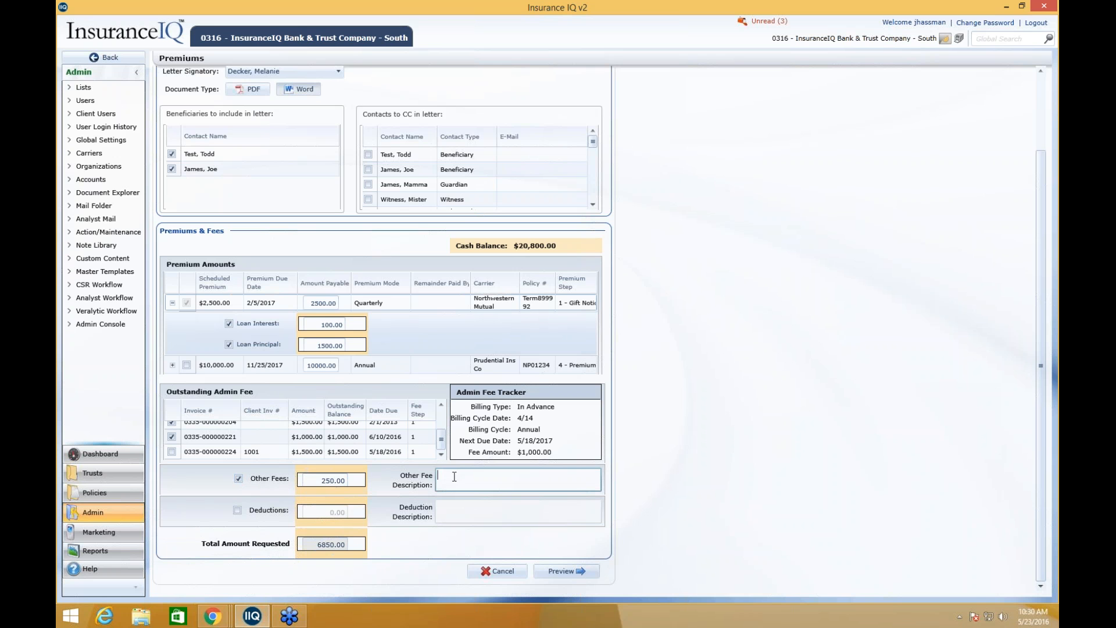
text(Tax Prep Fee)
click(397, 498)
Add a deduction of 800 to the request with the description "Funds in Trust"
click(237, 511)
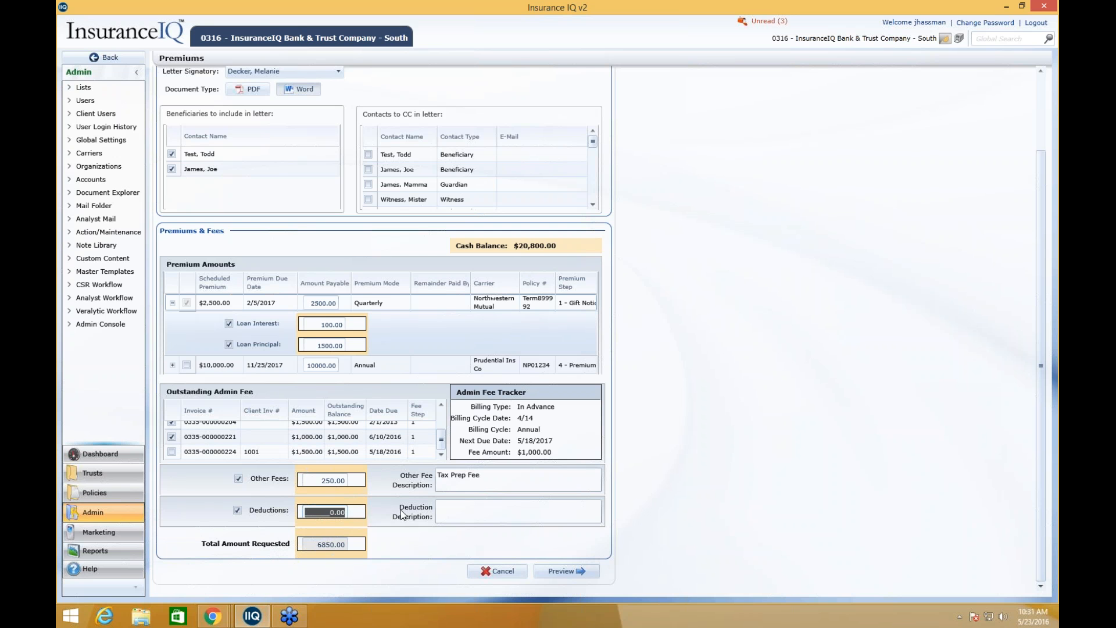
text(800)
click(449, 517)
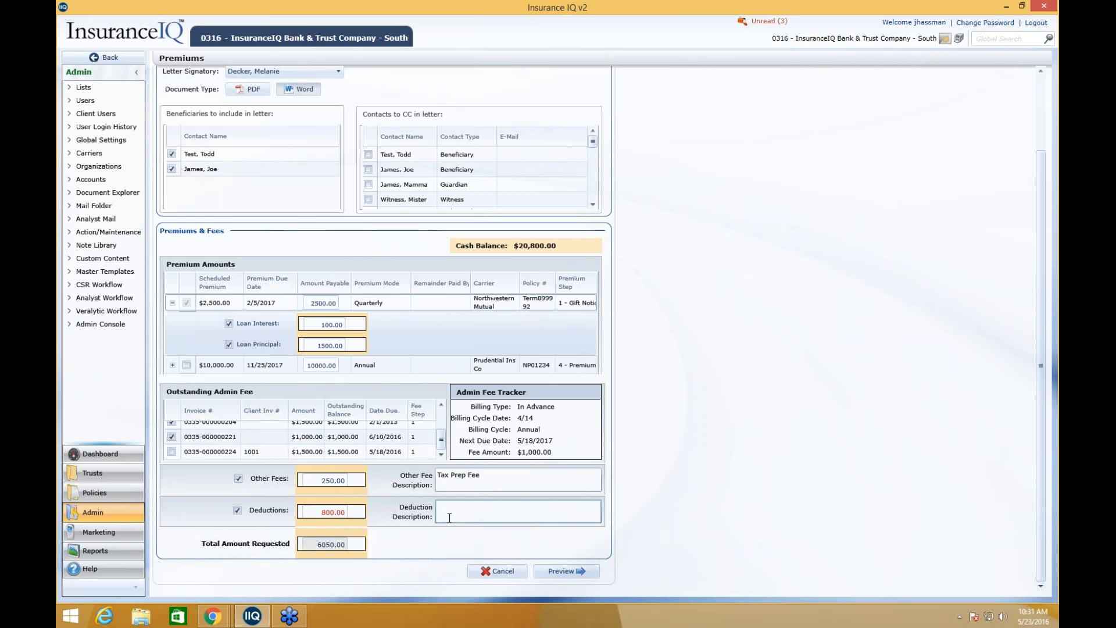
text(Funds in Trust)
click(336, 547)
Preview the gift request notice letter and check its addressee, premium amounts, fees, deductions and closing paragraphs
click(570, 574)
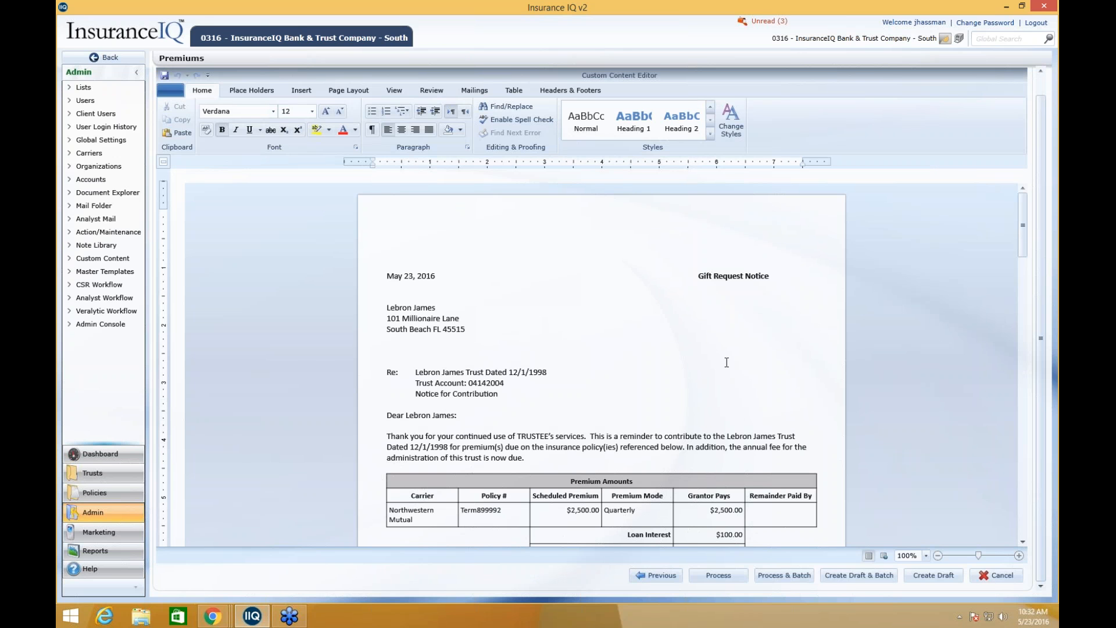
scroll(602, 338, down, 5)
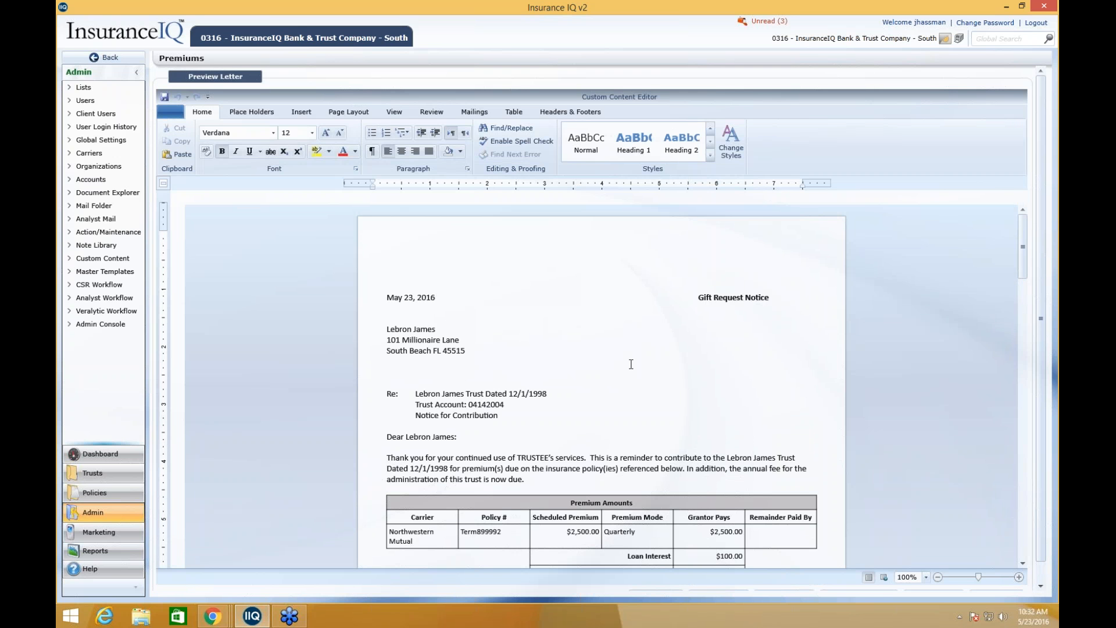
scroll(624, 343, down, 4)
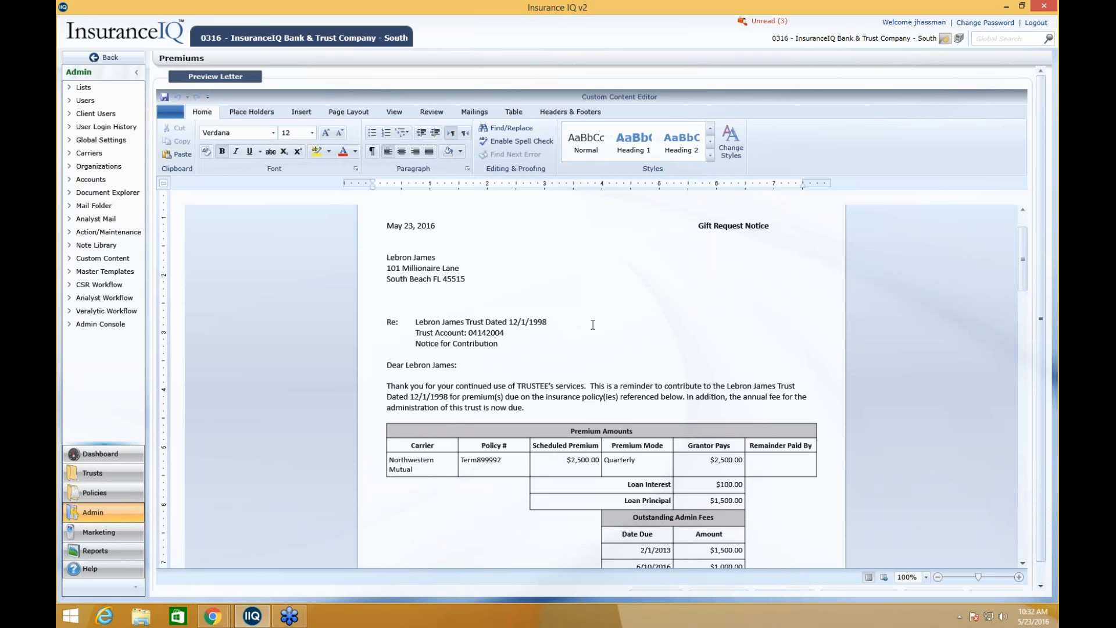
scroll(594, 279, up, 2)
scroll(648, 344, down, 2)
scroll(648, 343, down, 2)
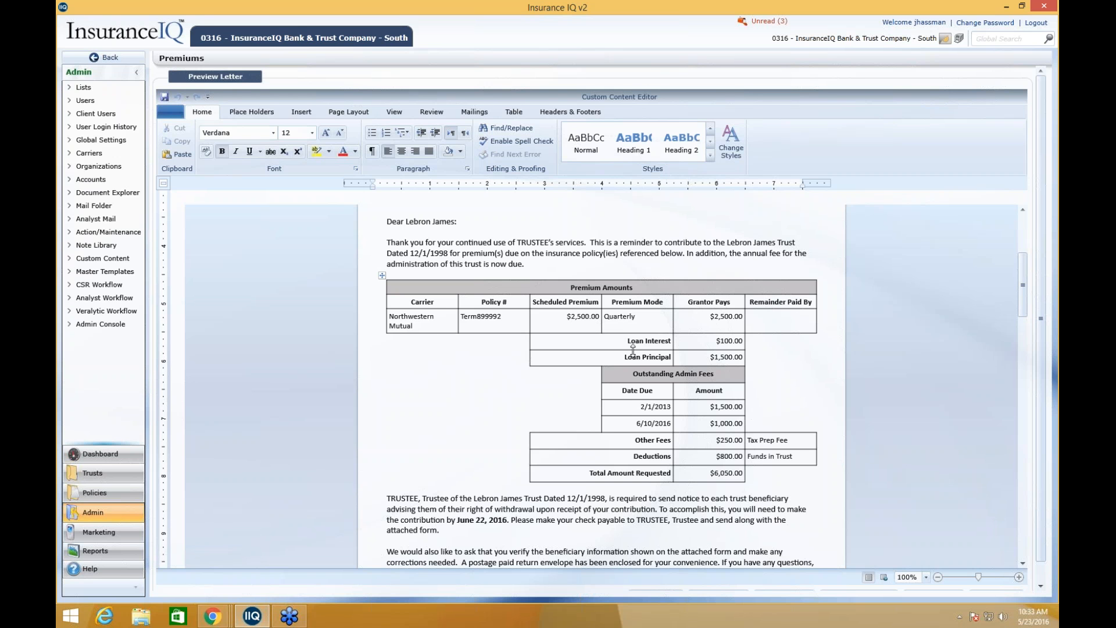
scroll(671, 358, down, 2)
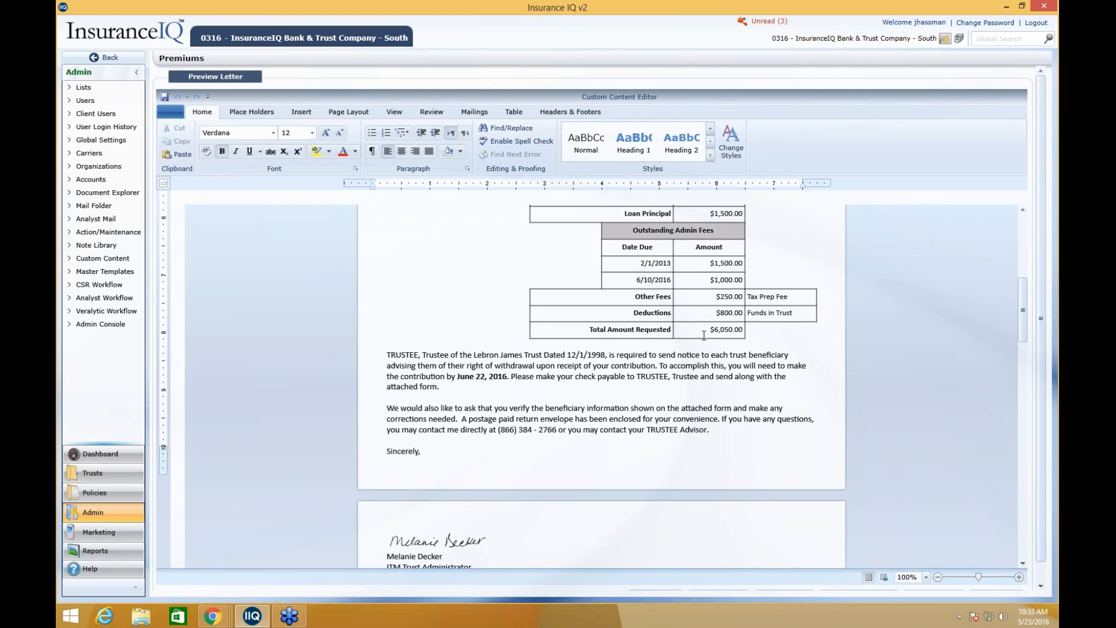
scroll(471, 306, down, 2)
Insert blank lines before the paragraph "We would also like to ask" to push it onto the second page
click(383, 336)
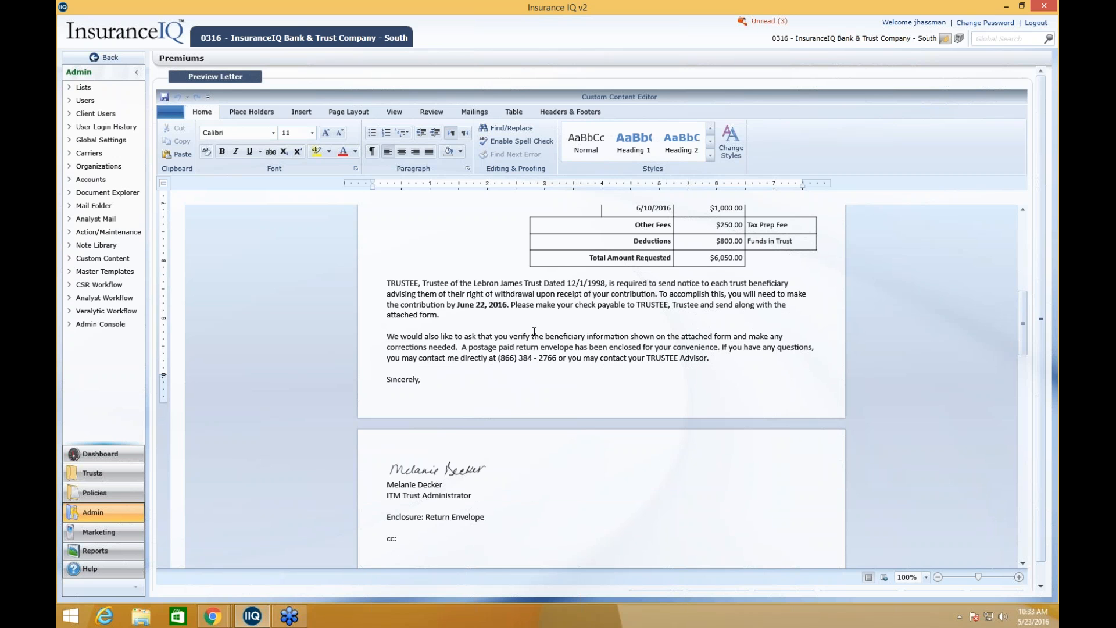
key(Return)
key(Return)
key(Return)
key(Return)
key(Return)
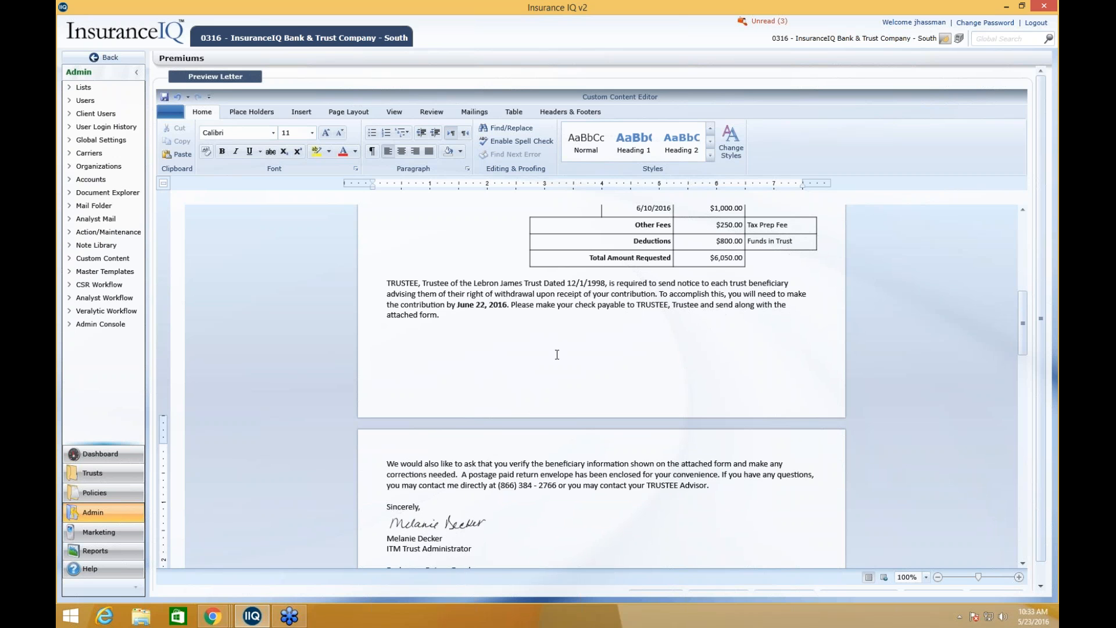
Insert blank lines above the "Gift Transmittal and Grantor/Beneficiary Information Verification" heading to move that form onto a new page
scroll(578, 354, down, 4)
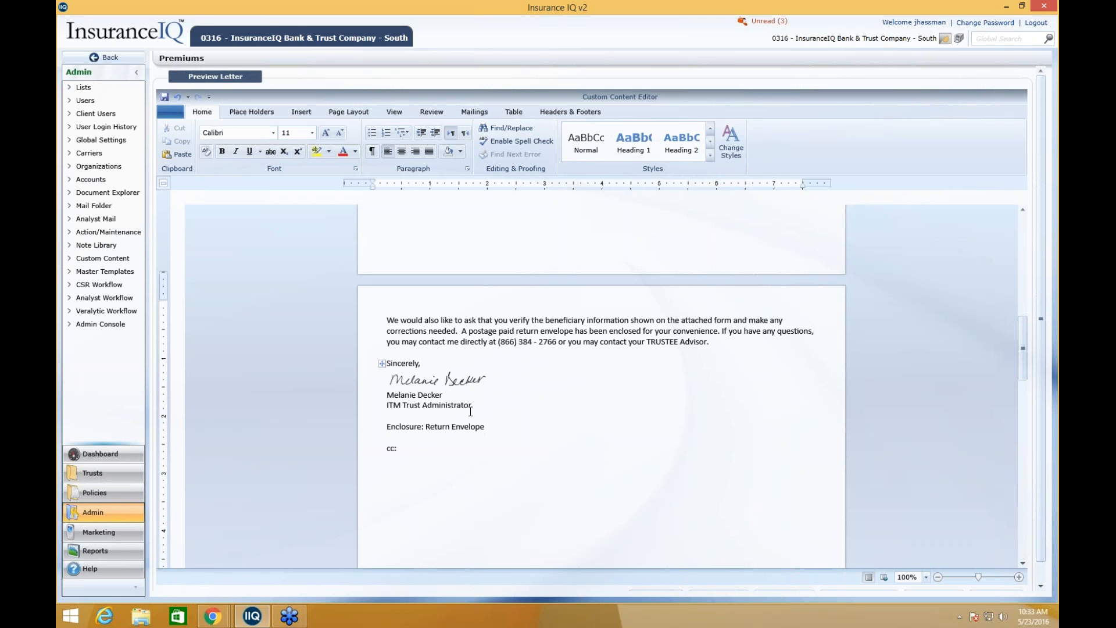
scroll(572, 395, down, 12)
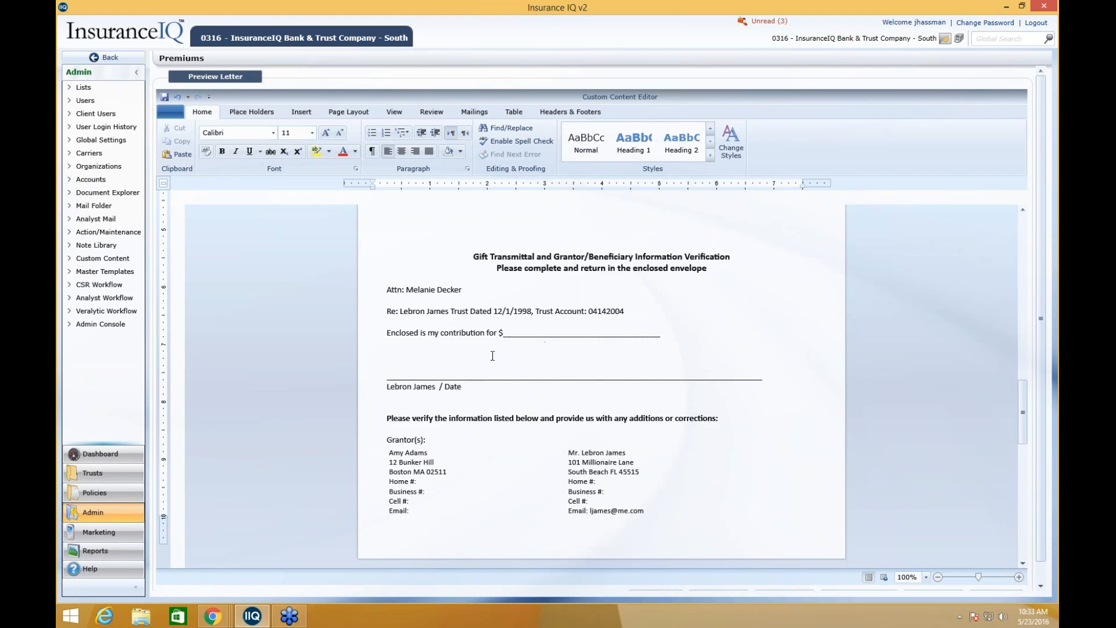
scroll(493, 356, up, 8)
click(442, 388)
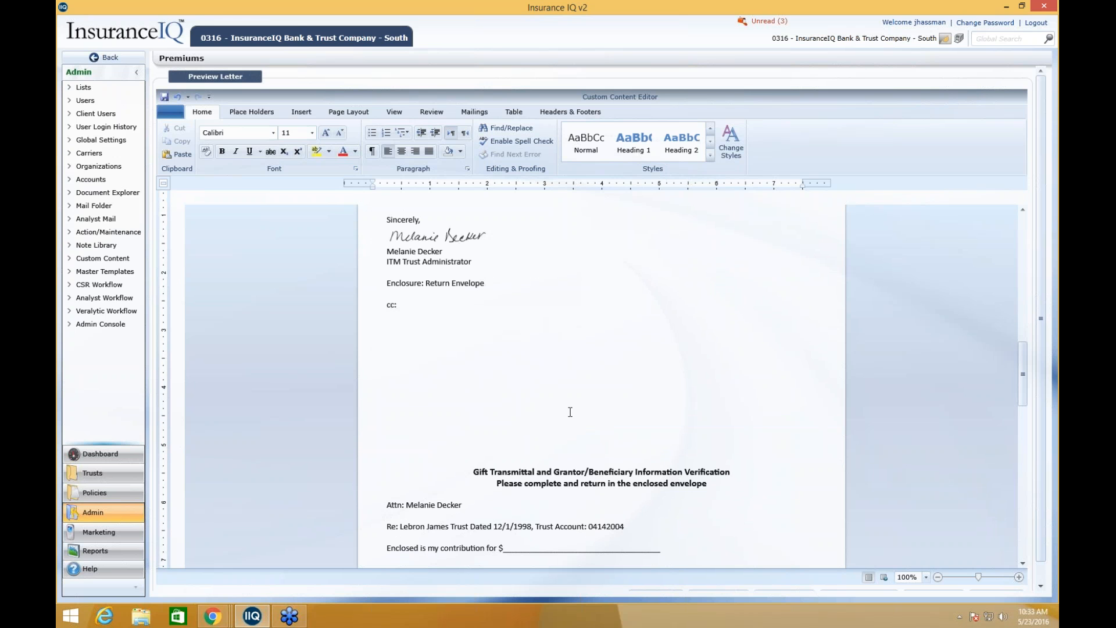
key(Return)
key(Return)
key(Return)
key(Return)
key(Return)
key(Return)
key(Return)
key(Return)
key(Return)
key(Return)
key(Return)
key(Return)
key(Return)
scroll(566, 407, down, 2)
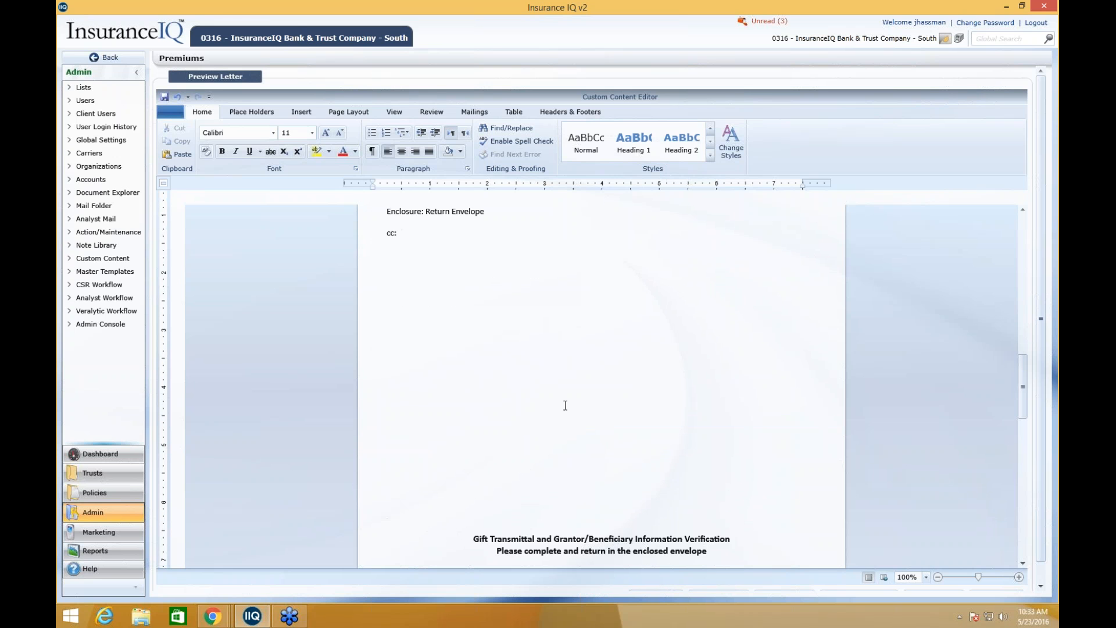
scroll(565, 406, down, 4)
key(Return)
key(Return)
key(Return)
key(Return)
key(Return)
key(Return)
key(Return)
key(Return)
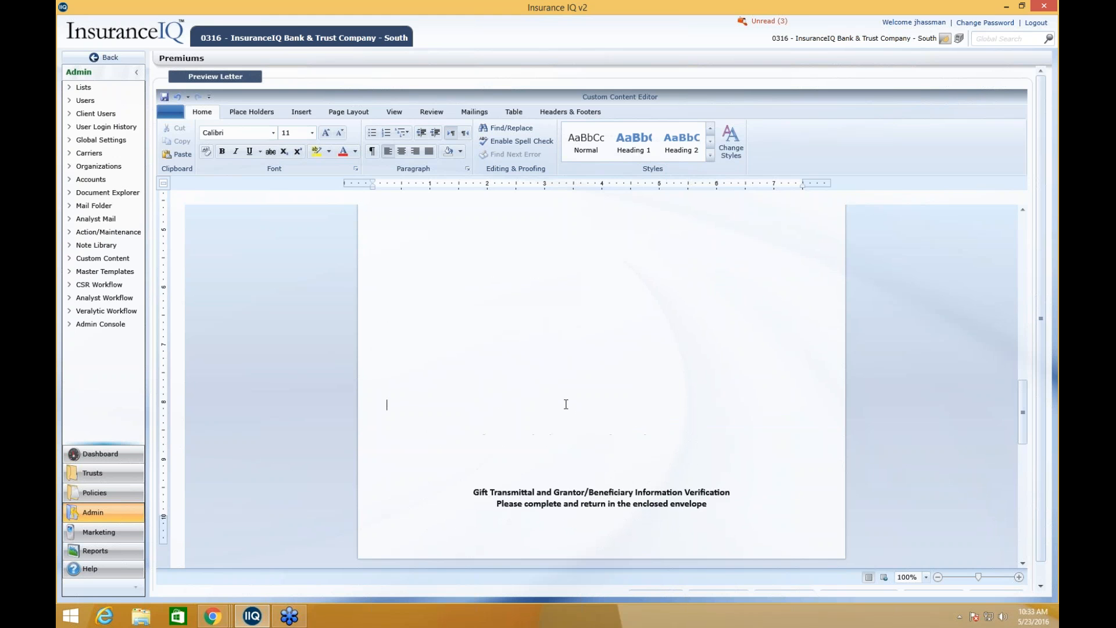
key(Return)
key(Return)
key(Return)
key(Return)
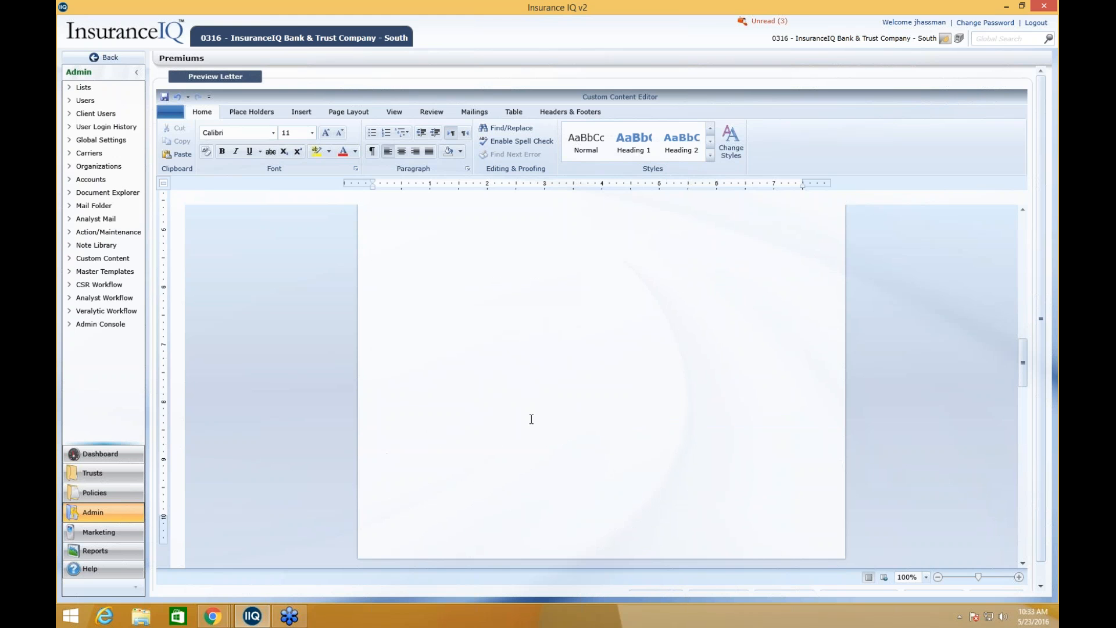
Review the verification form's contribution line, grantor and beneficiary details, and the remaining pages of the letter
scroll(531, 419, down, 10)
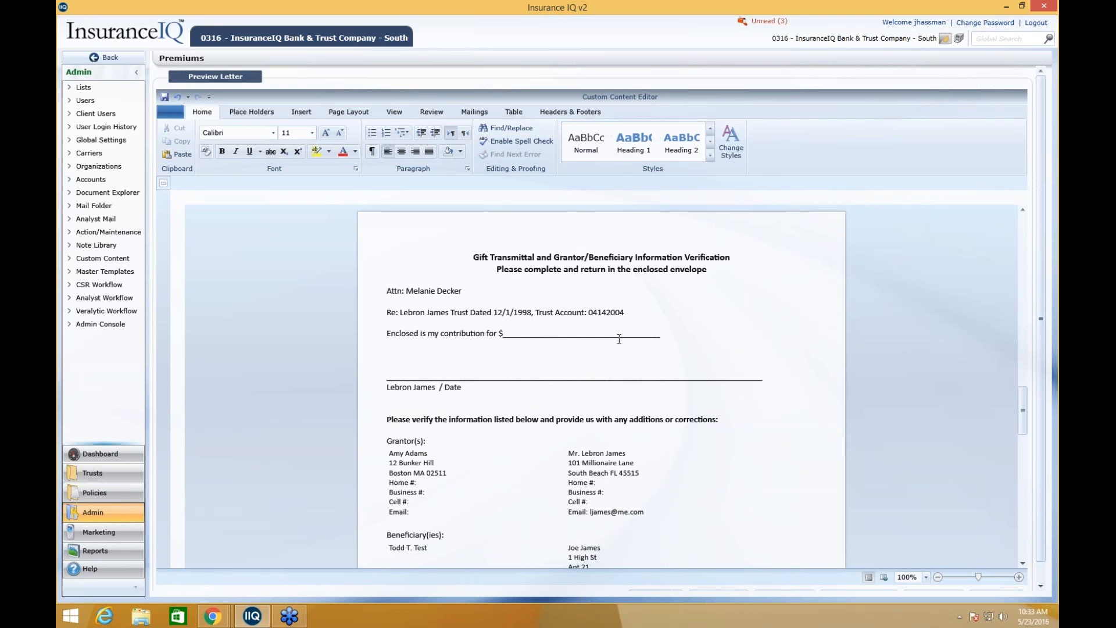
scroll(620, 339, down, 4)
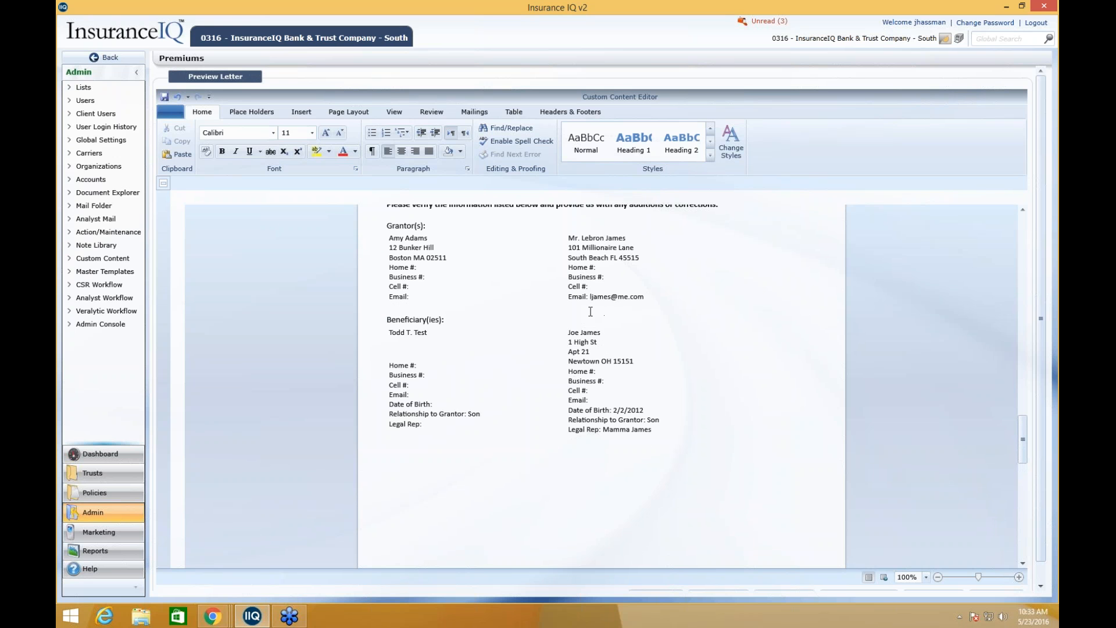
scroll(622, 401, up, 1)
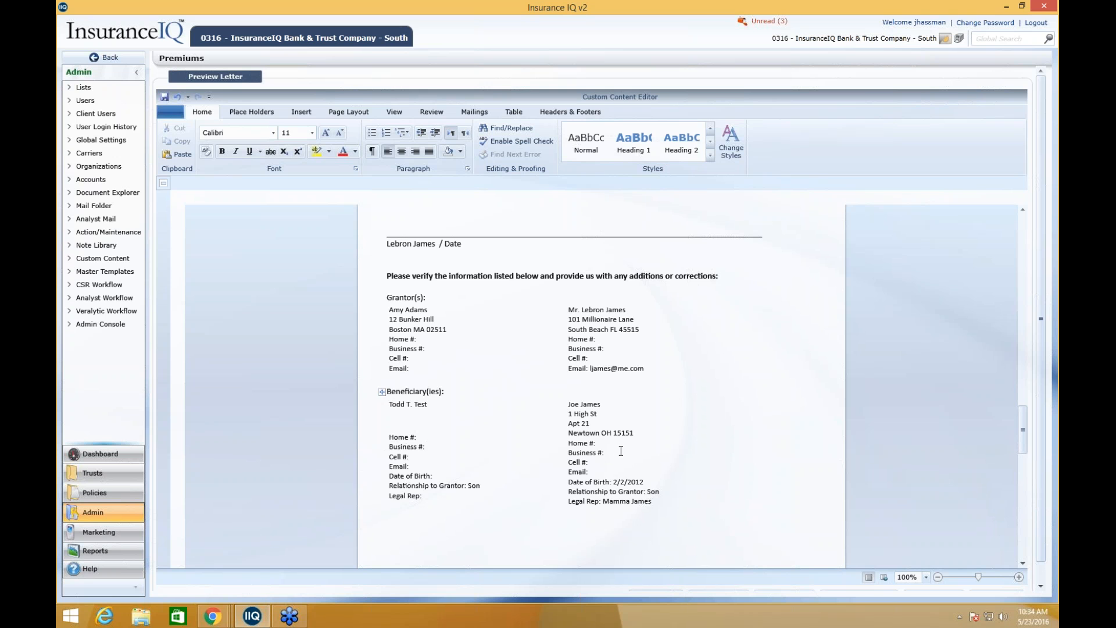
scroll(621, 450, down, 10)
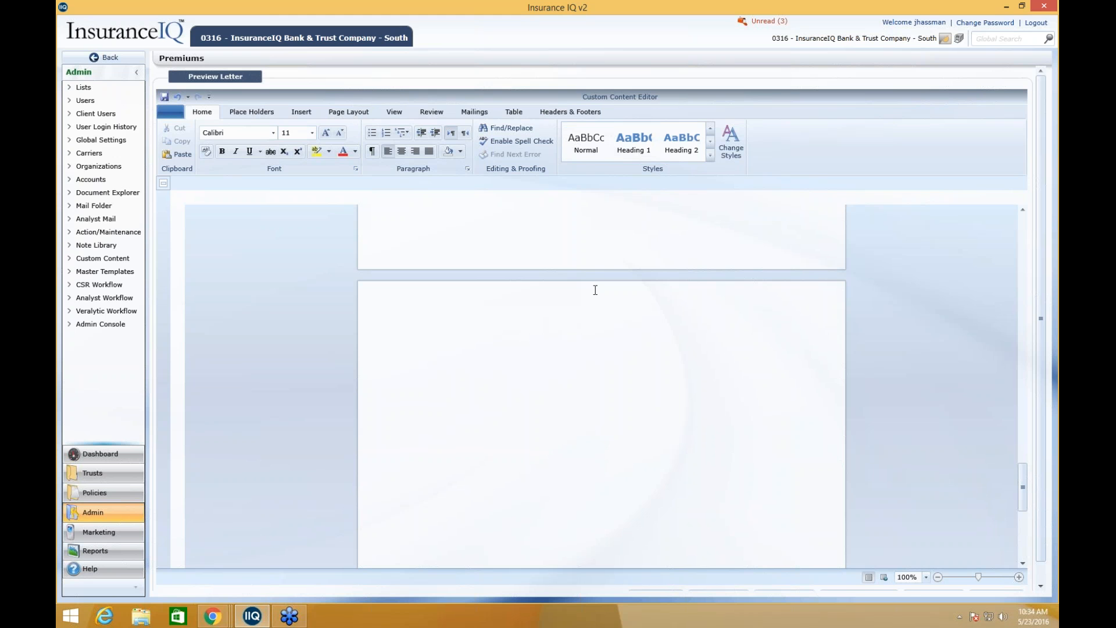
scroll(593, 288, down, 3)
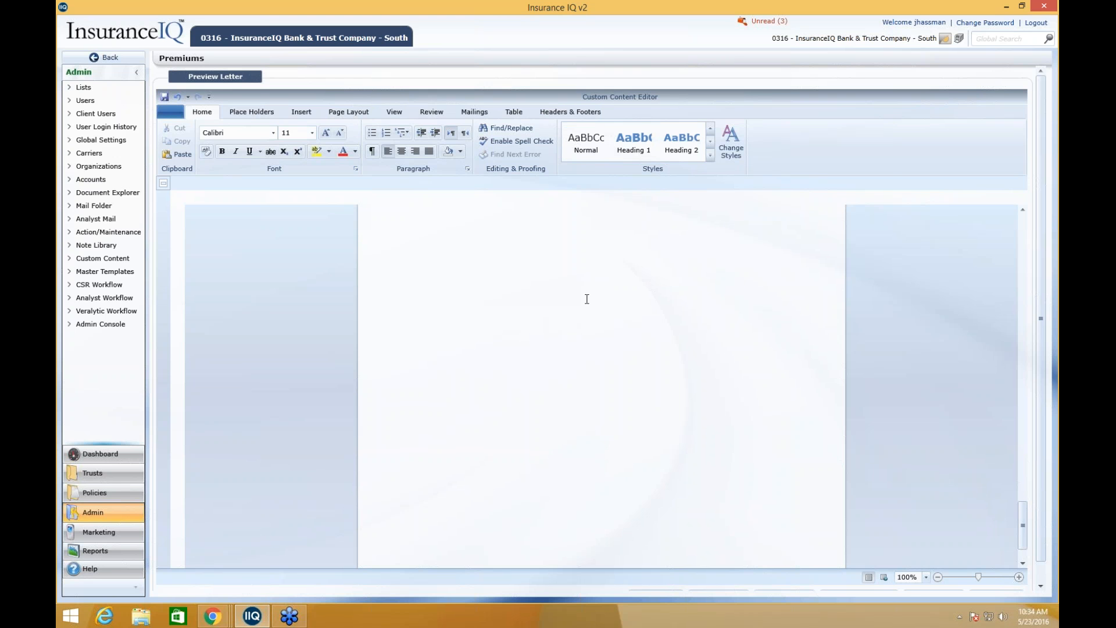
Process the gift notice letter and continue without downloading the saved file
scroll(589, 285, down, 2)
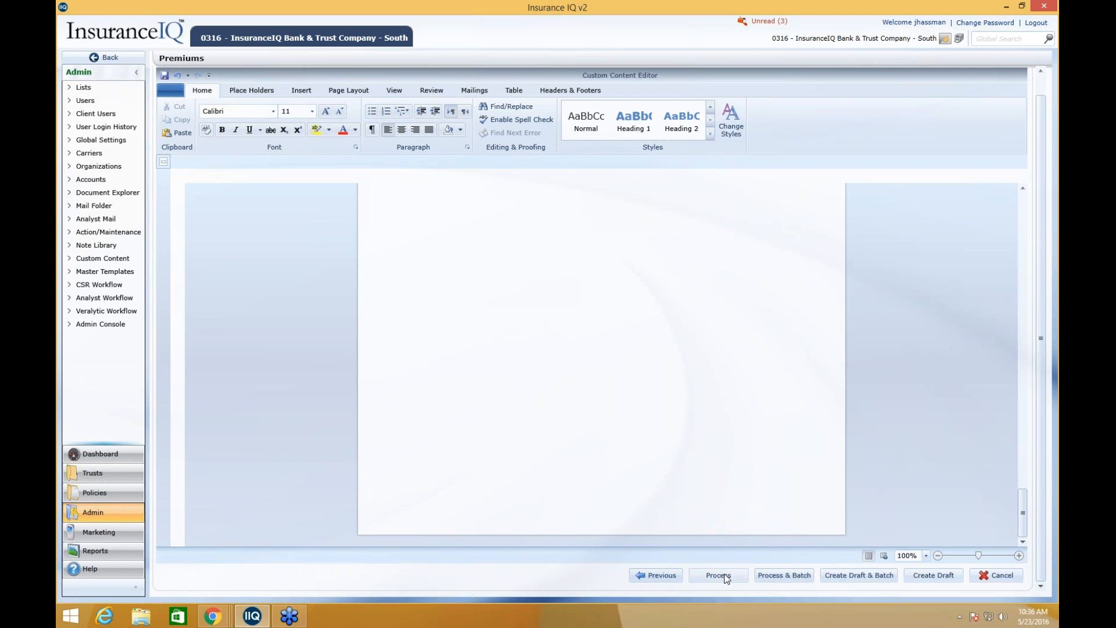
click(721, 575)
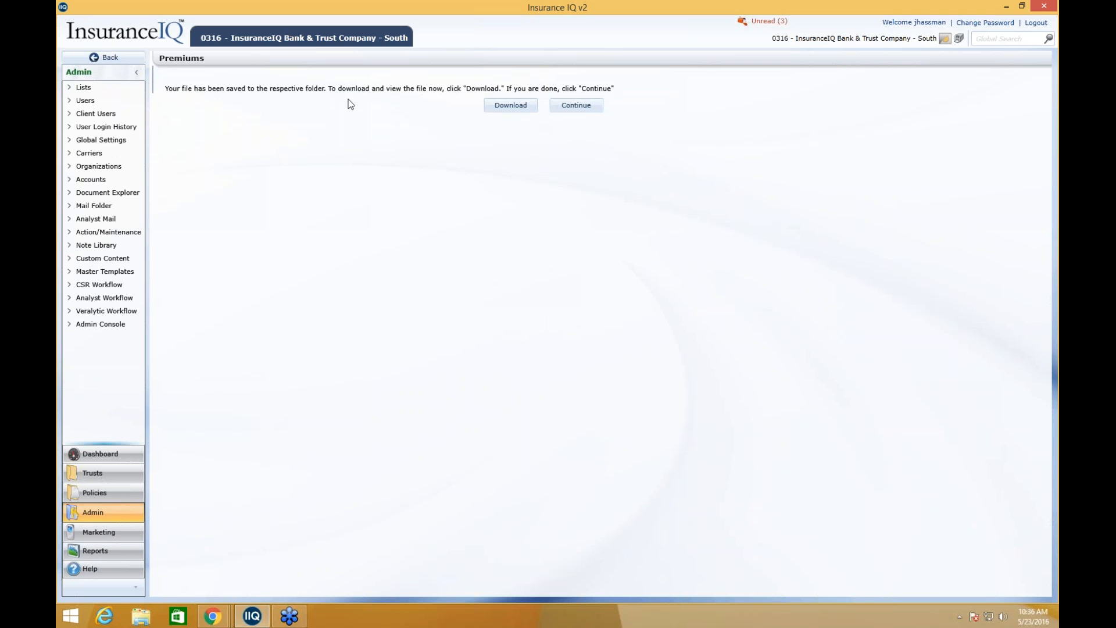
click(575, 106)
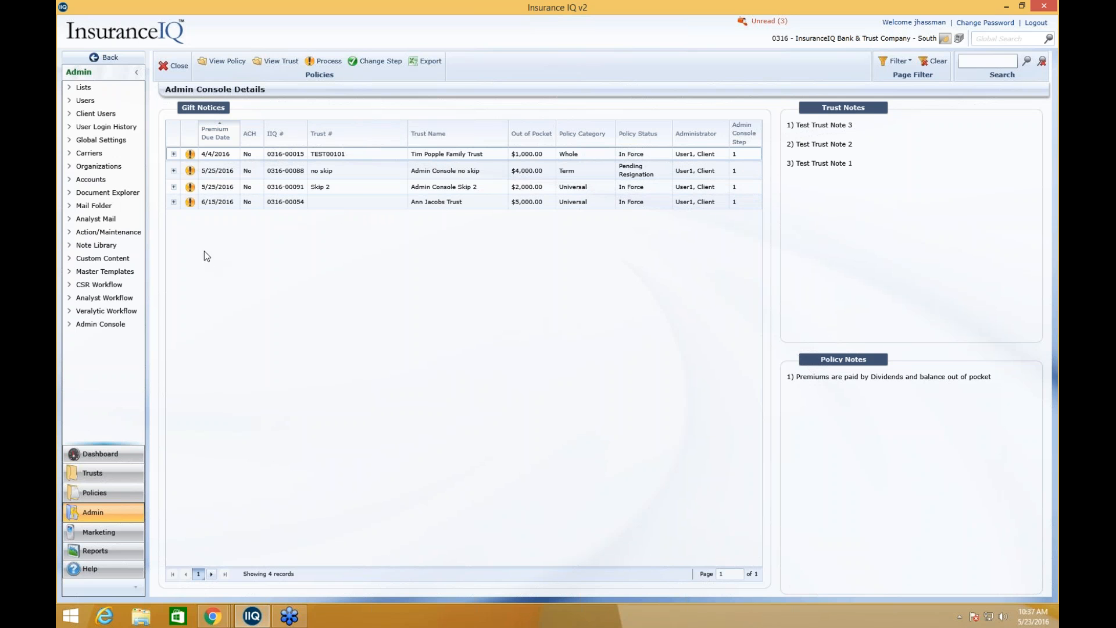
Bring up the Waiting for Gifts premiums in the Admin Console and view the trust of the policy due 2/5/2017
click(124, 325)
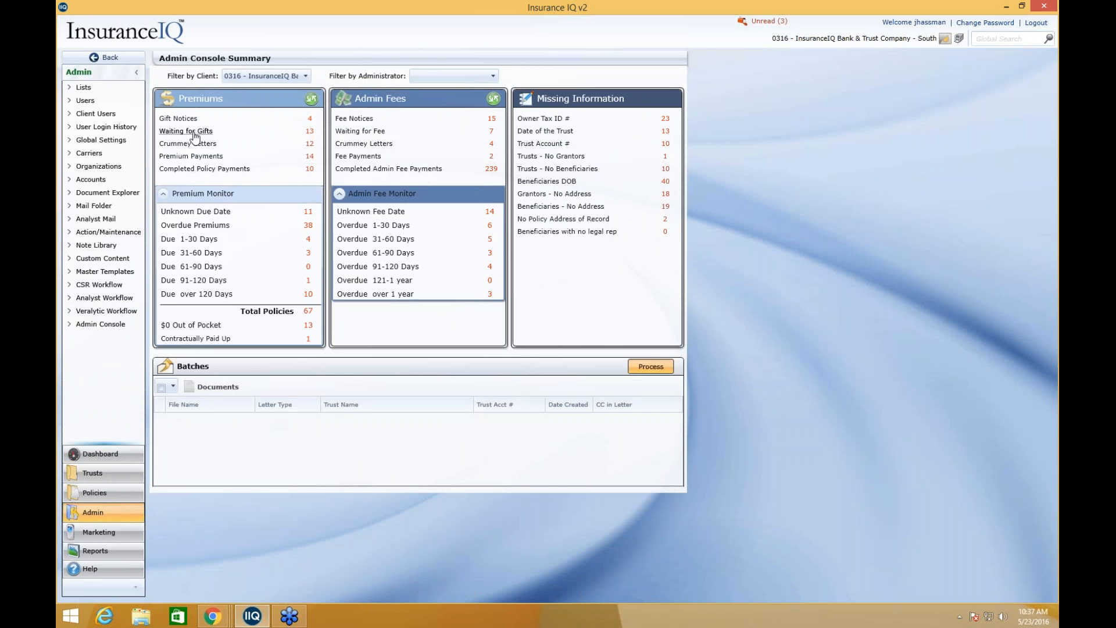
click(187, 136)
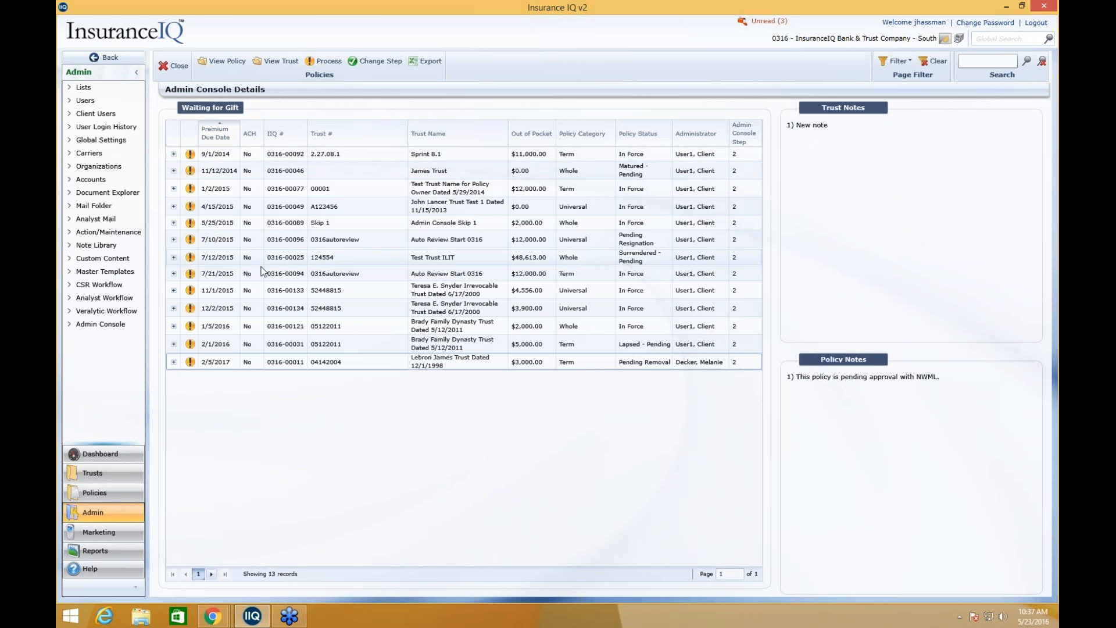
click(222, 362)
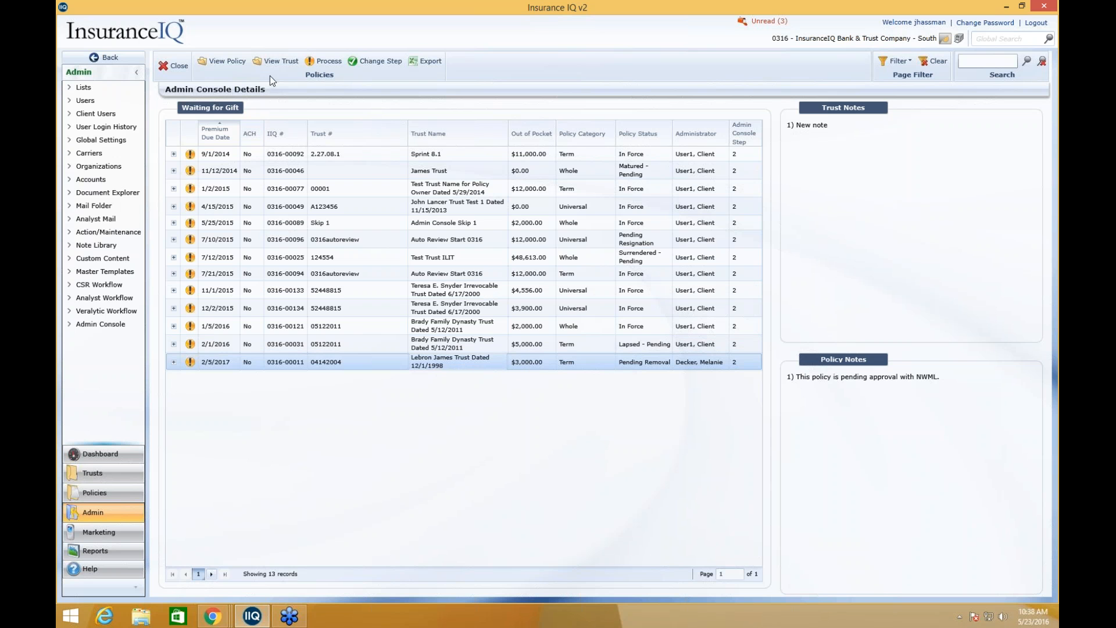
click(274, 58)
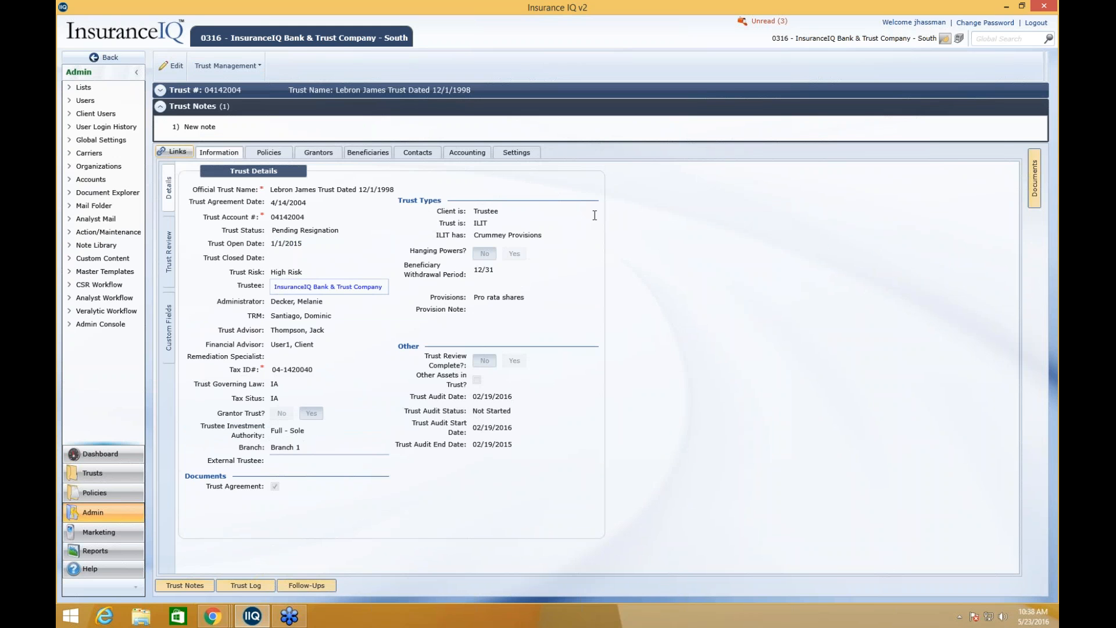
Show the trust's documents, keep them displayed, and select the Gift Notices folder
click(1034, 170)
click(1018, 156)
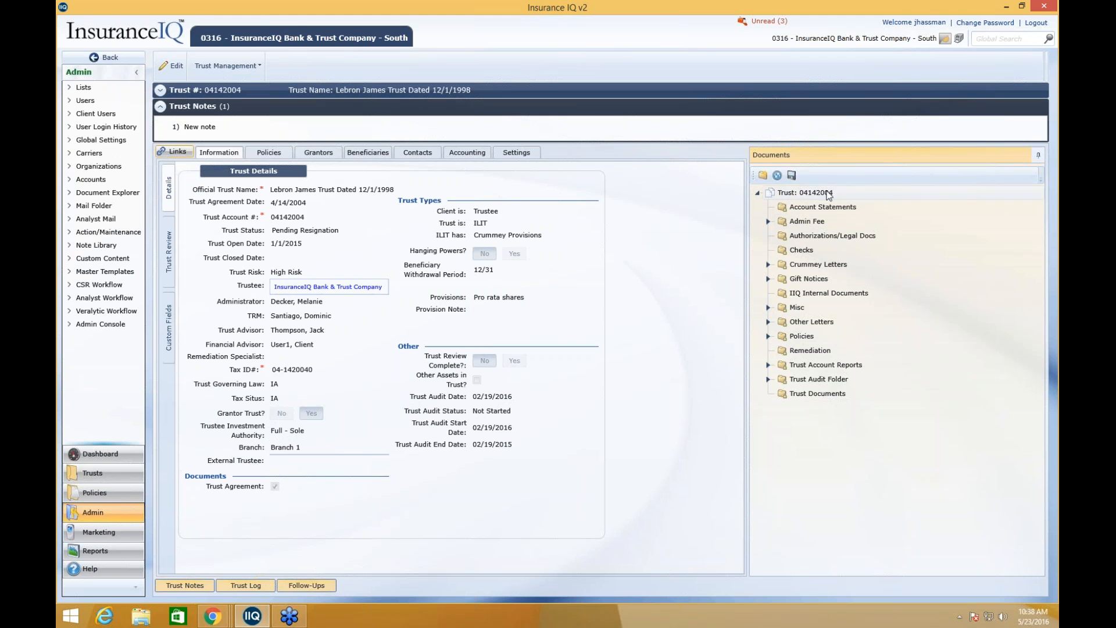
click(809, 280)
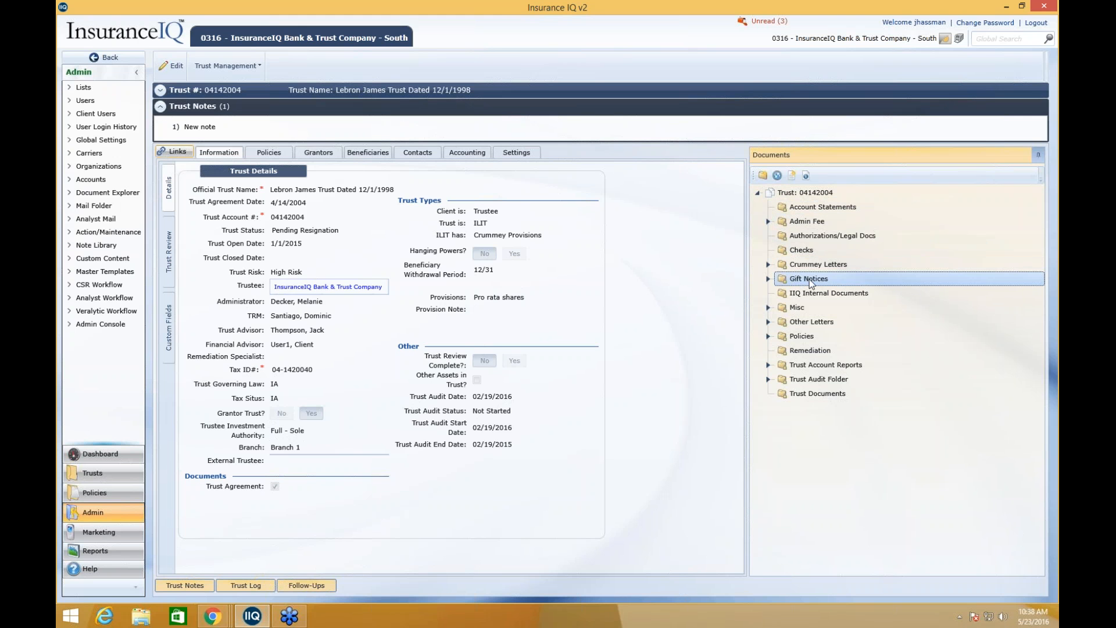
Find the gift notice letter dated 20160523 in the trust's Gift Notices folder and return to the Waiting for Gift list
click(768, 280)
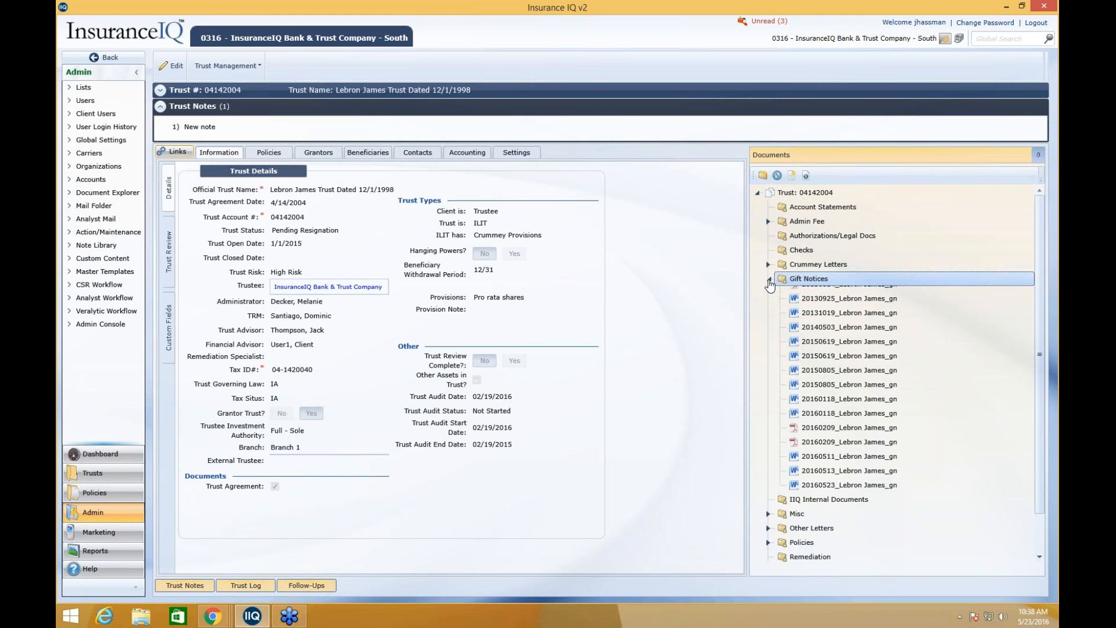
click(844, 523)
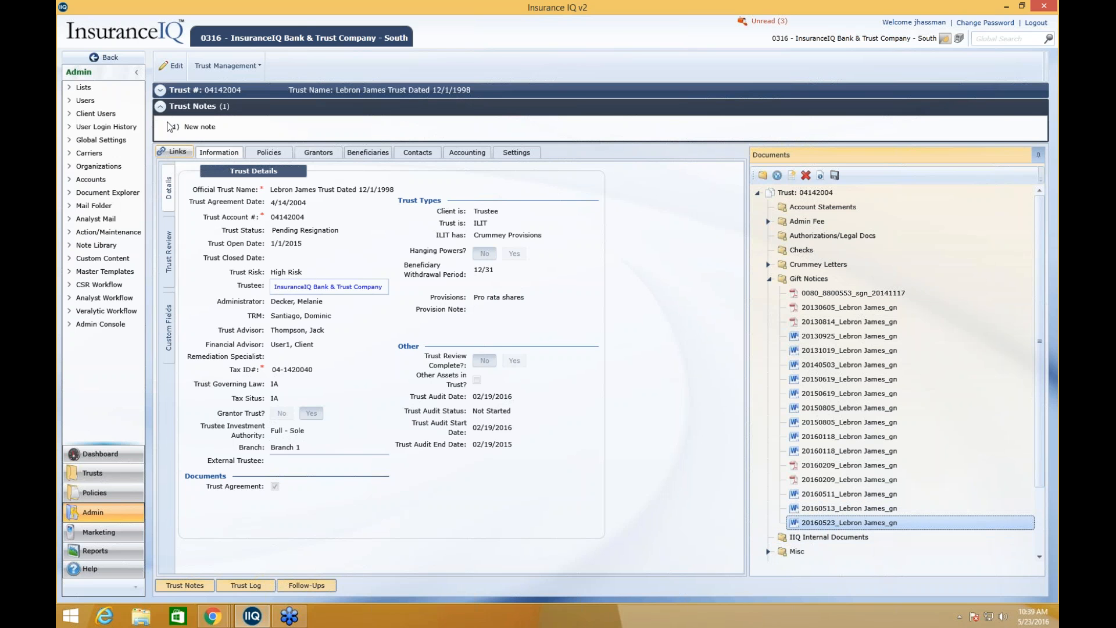
click(111, 58)
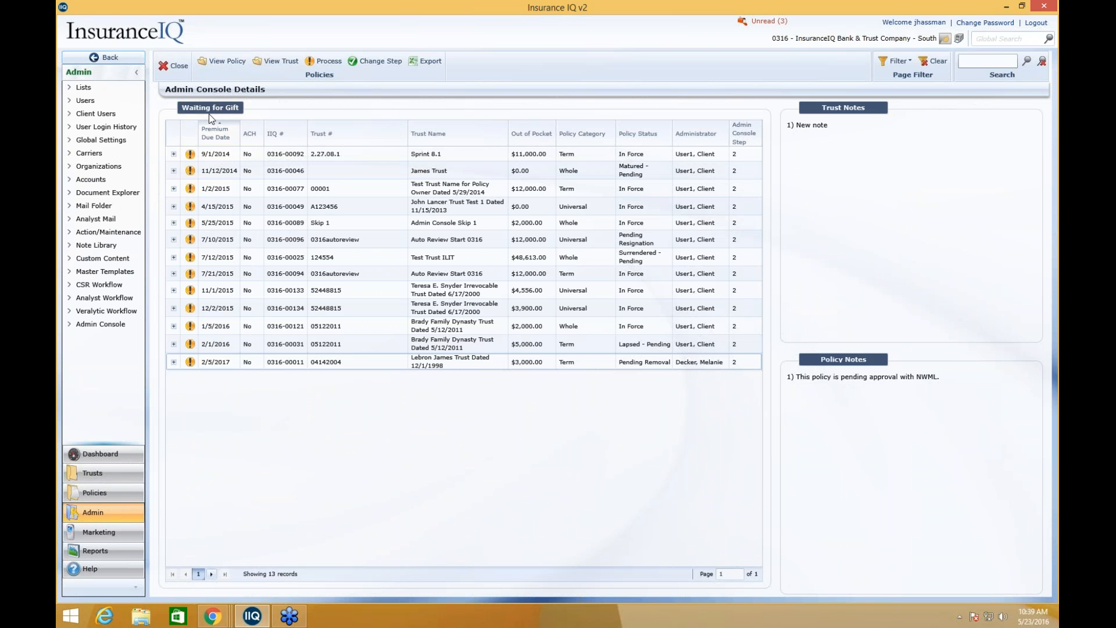
Process the Waiting for Gift policy due 2/5/2017, select the outstanding notice created on 5/23/2016, and review its premiums and fees
click(346, 364)
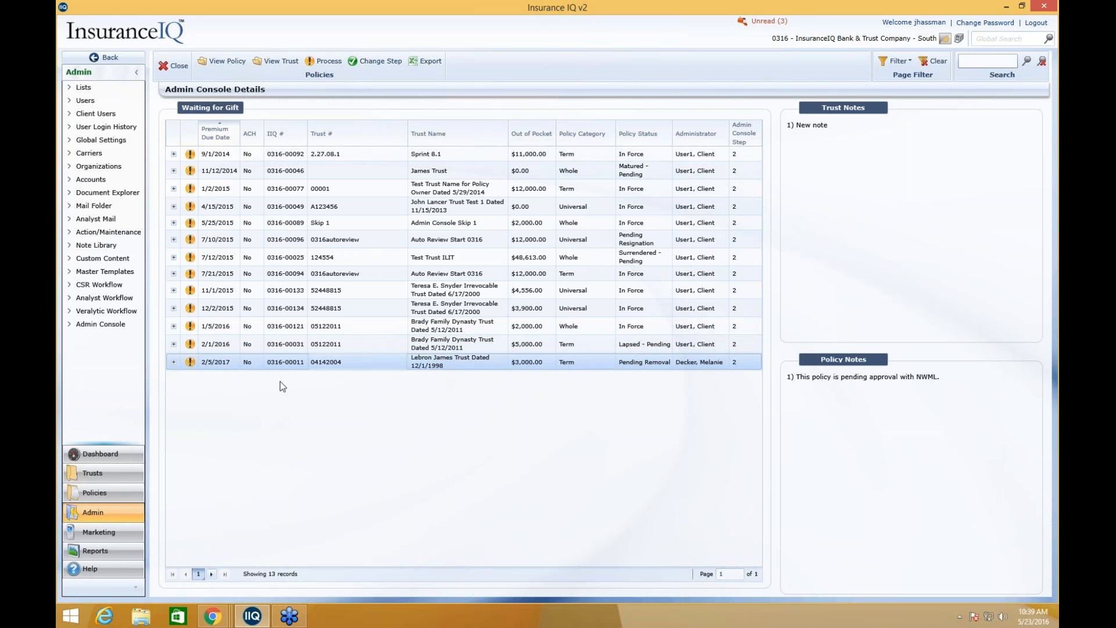
click(190, 364)
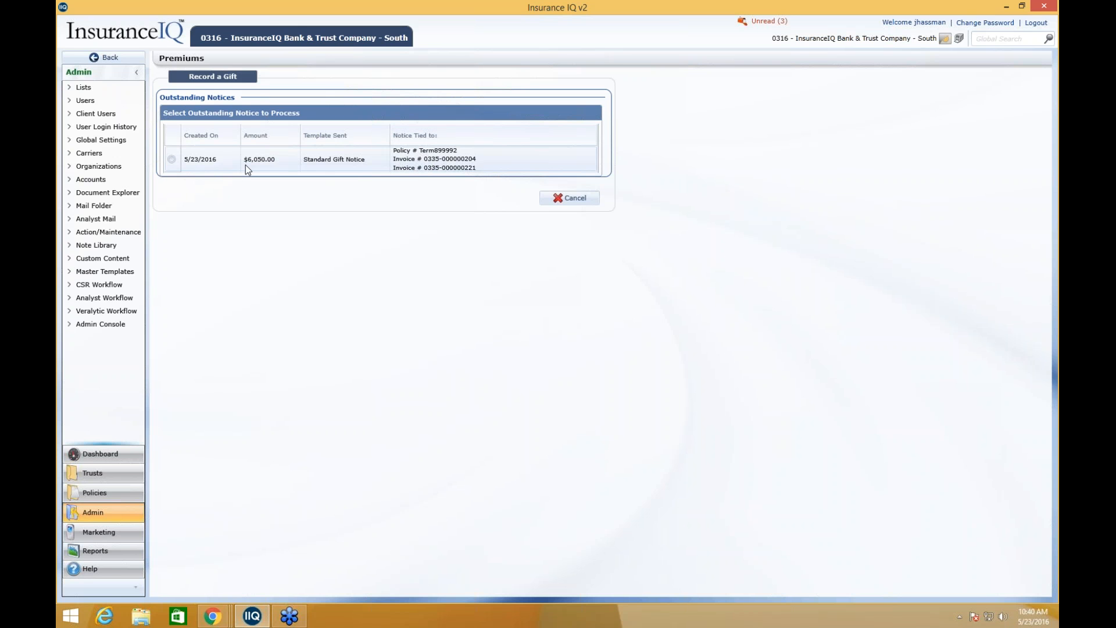
click(173, 159)
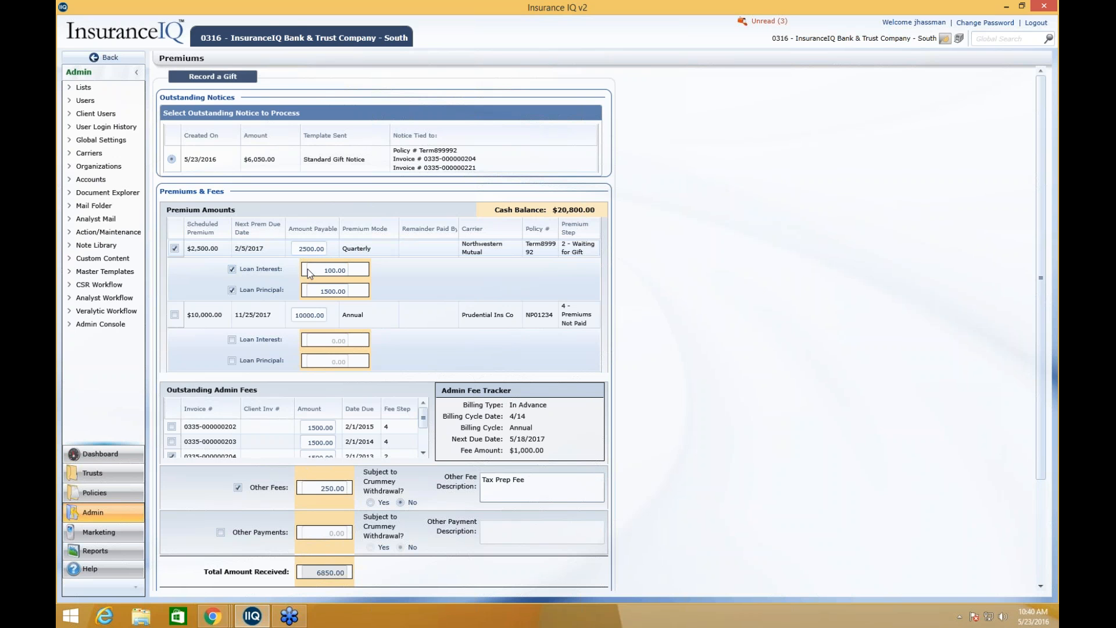
scroll(420, 453, down, 2)
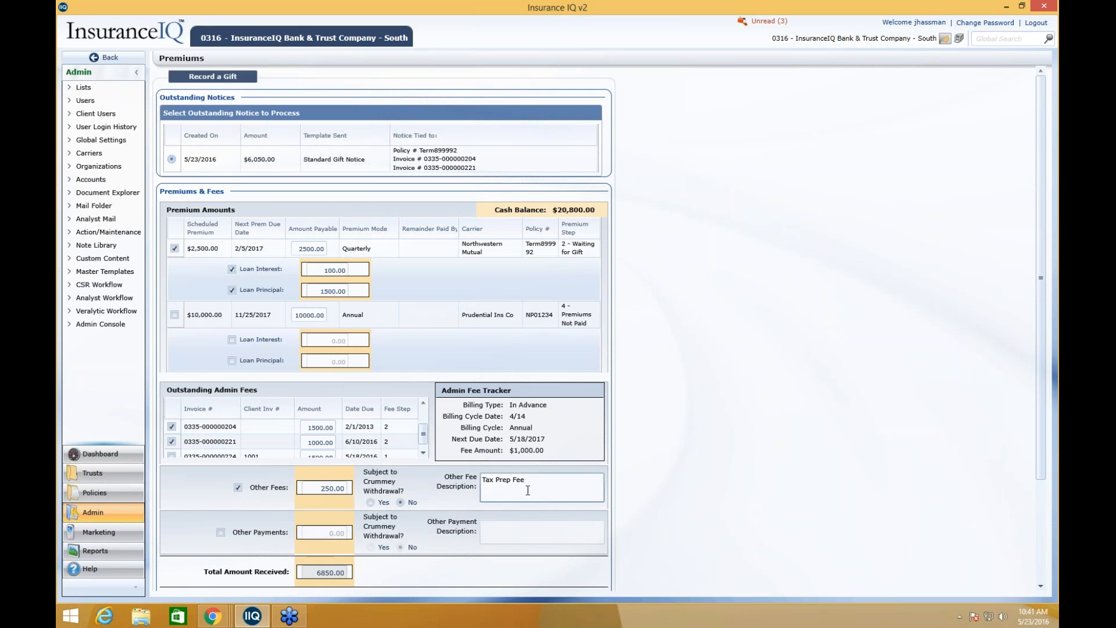
Try an amount of 200 for the outstanding admin fee due 6/10/2016 and restore it to 1000
drag(1036, 171, 1046, 243)
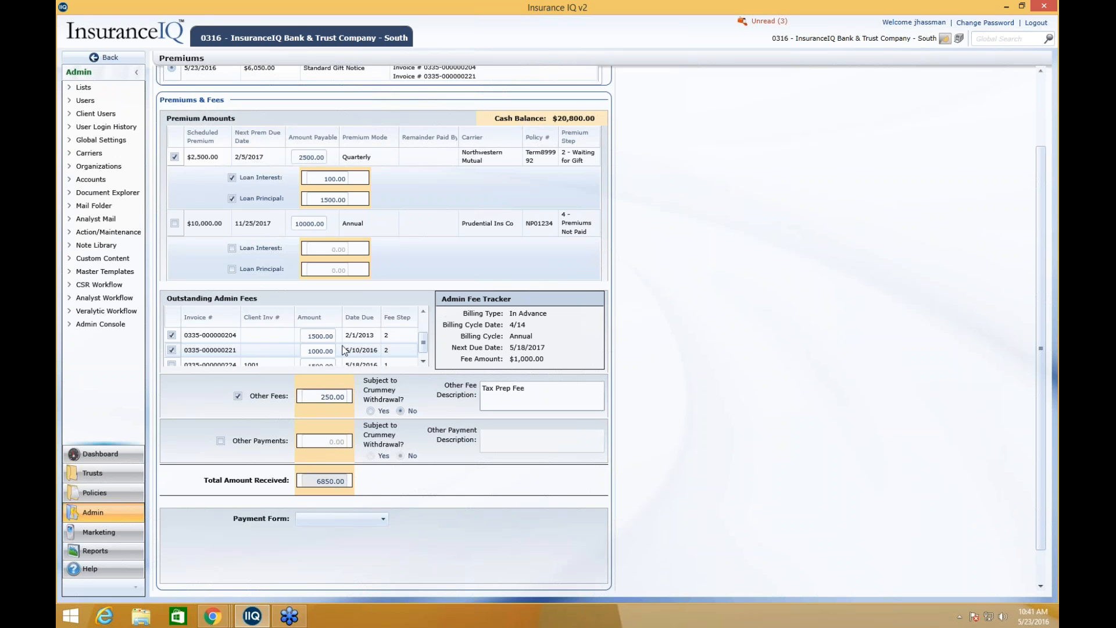
click(315, 351)
text(200)
key(Tab)
click(313, 351)
text(1000)
Set the gift's payment form to Check with the date 5/23/2016 and check number 1000
click(378, 522)
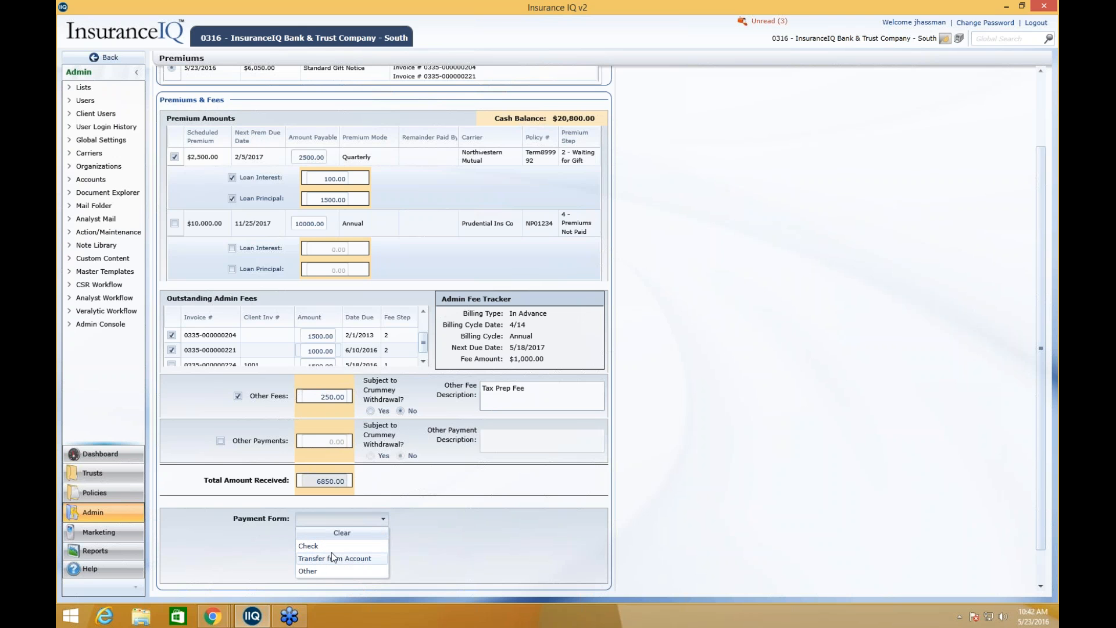
click(336, 546)
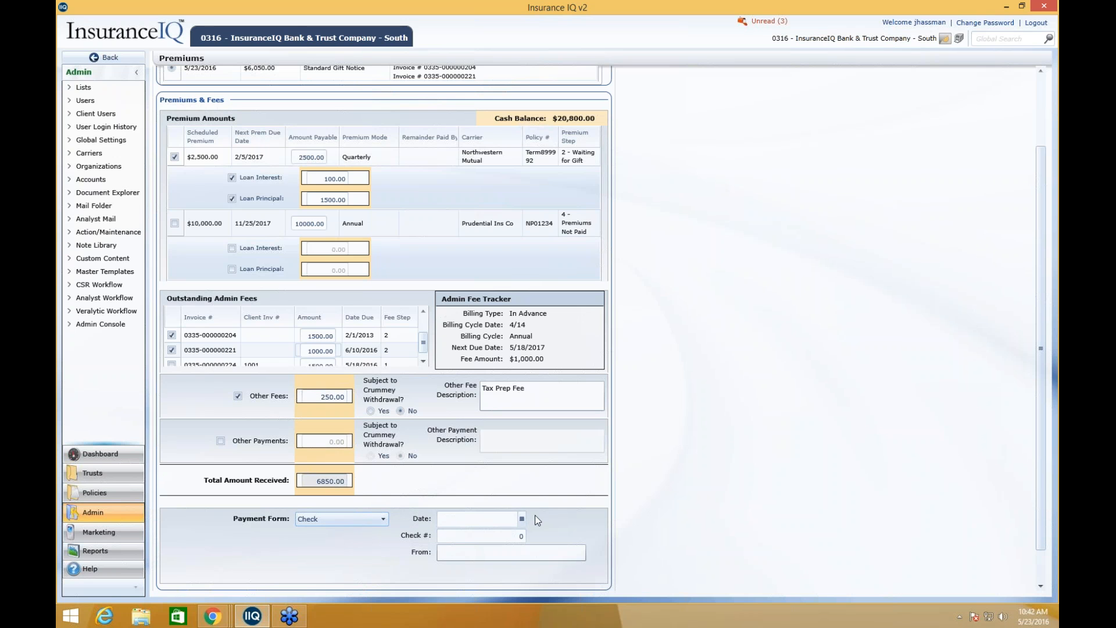
click(491, 521)
text(5/23/16)
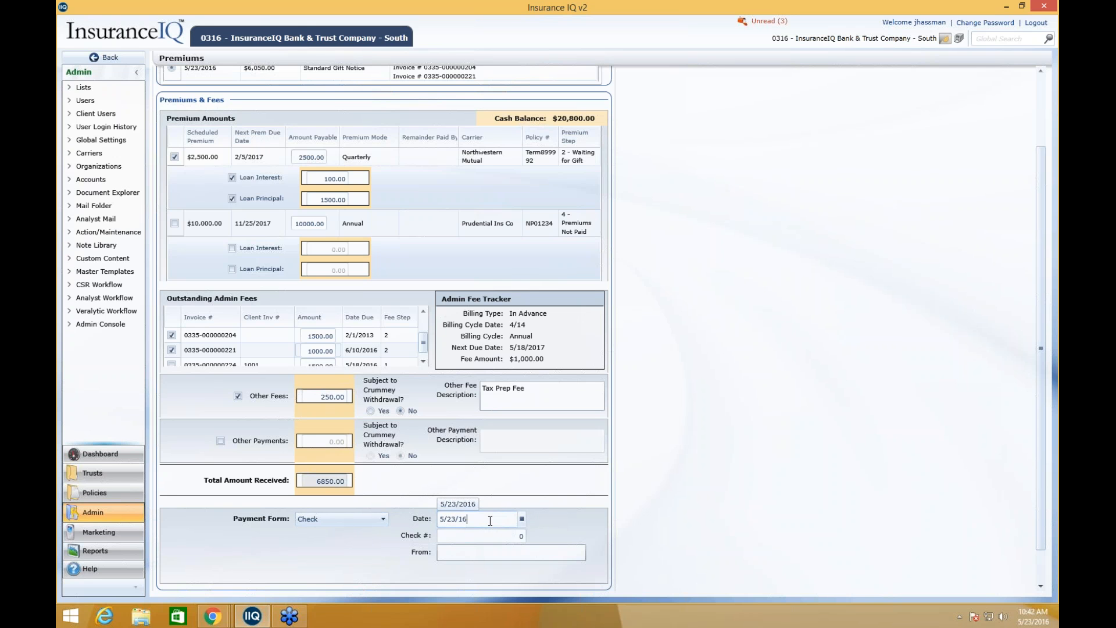
click(496, 541)
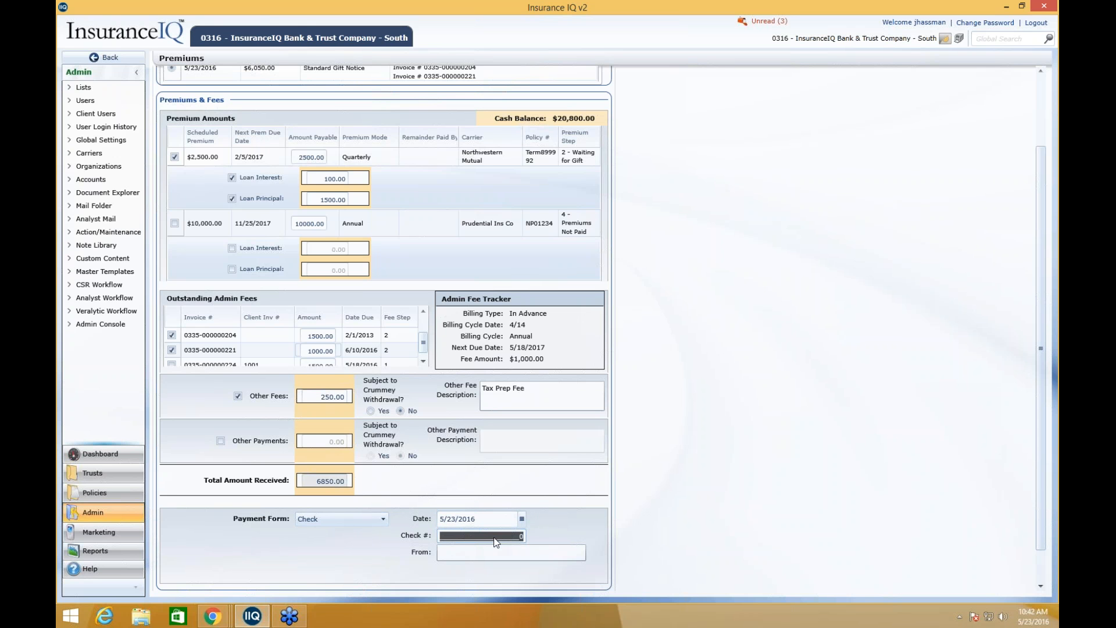
text(1000)
Enter the payer's full name as the source of the check and process the gift
click(496, 550)
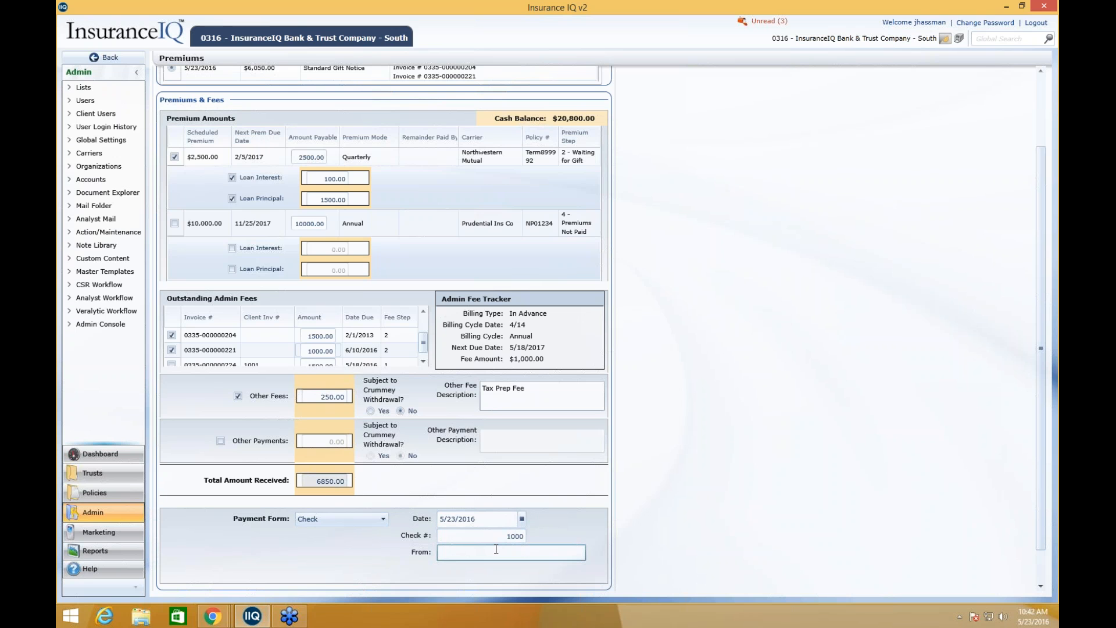
text(Lebroin)
key(BackSpace)
key(BackSpace)
text(n James)
click(595, 532)
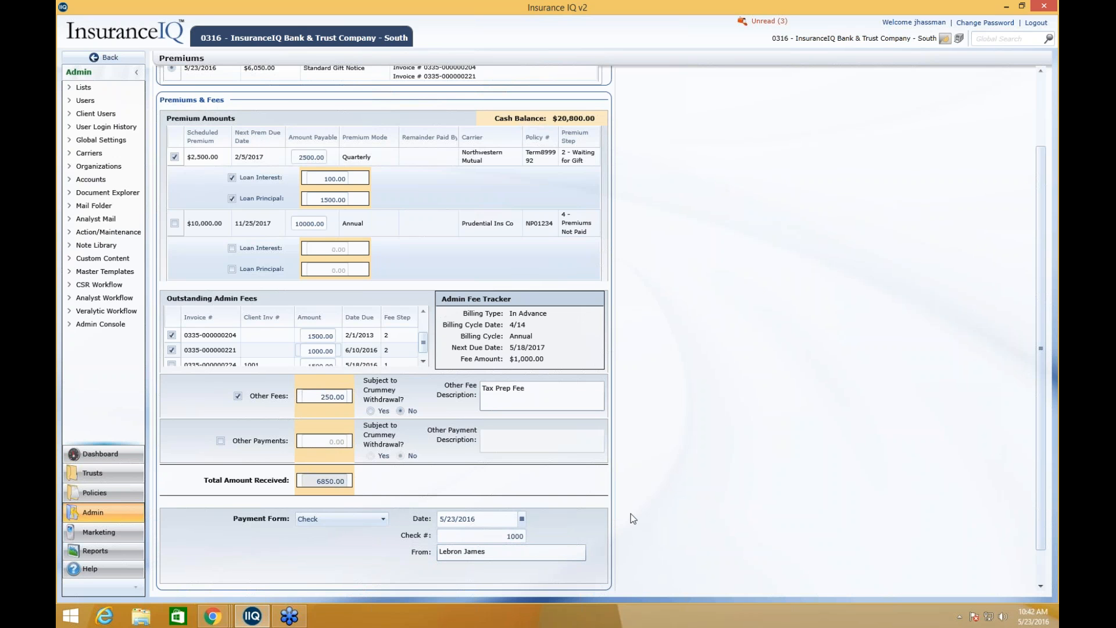
scroll(633, 518, down, 2)
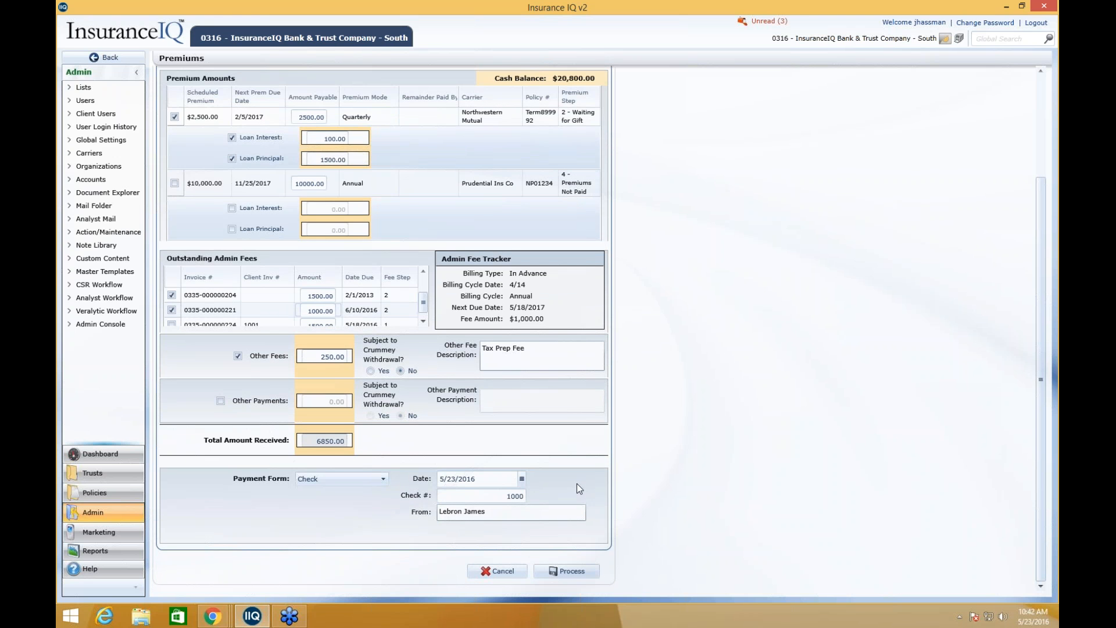
click(578, 574)
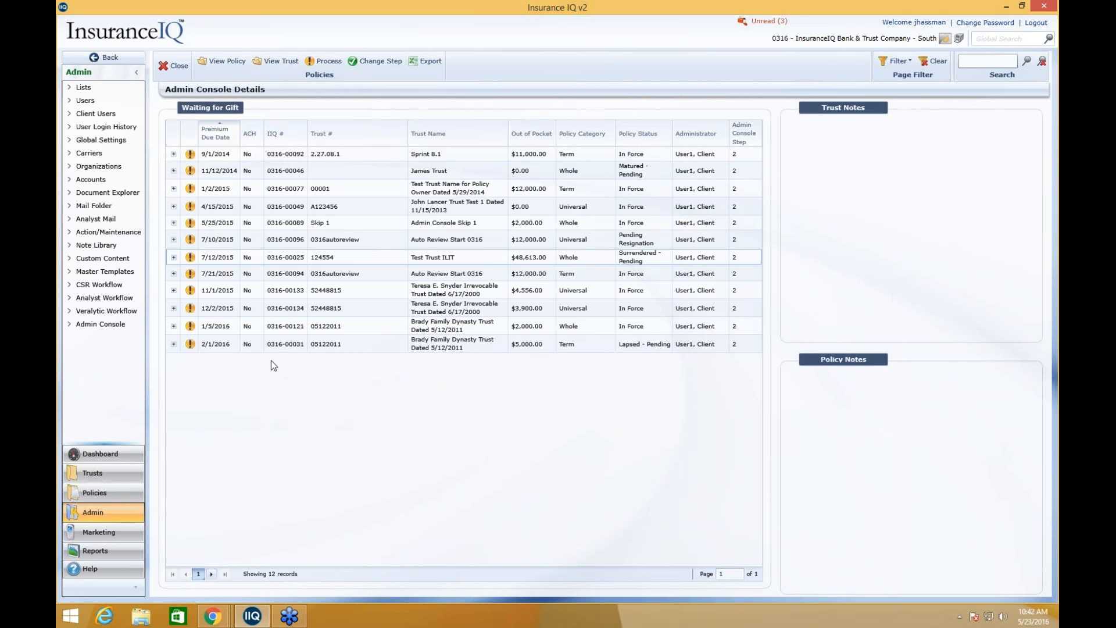
Bring up the Crummey Letters premiums from the Admin Console summary and view the trust of the policy due 2/5/2017
click(216, 346)
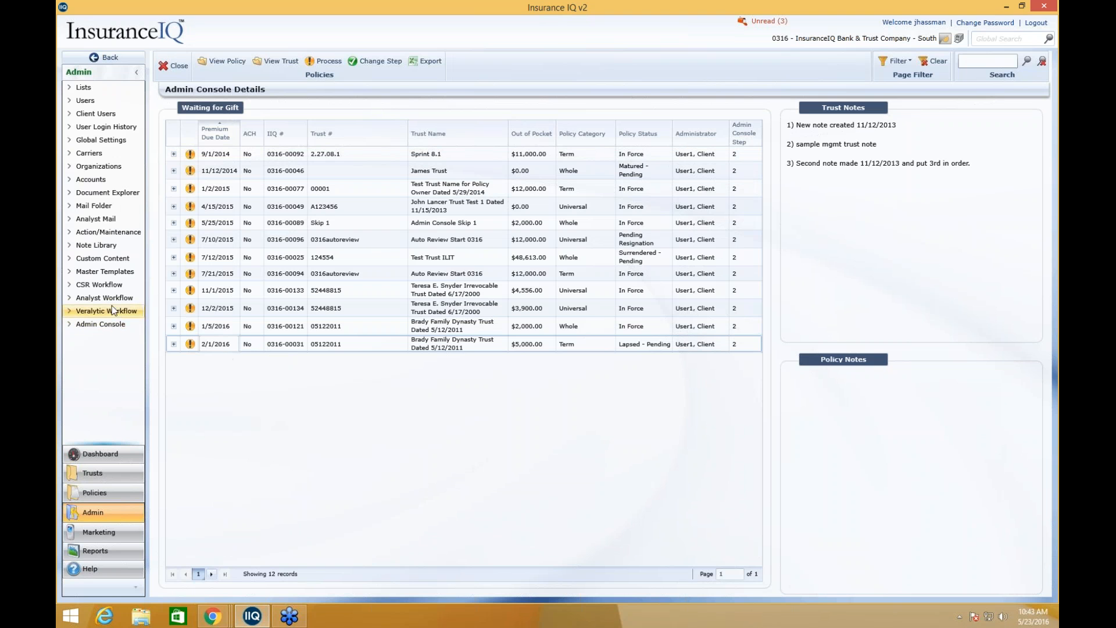
click(174, 65)
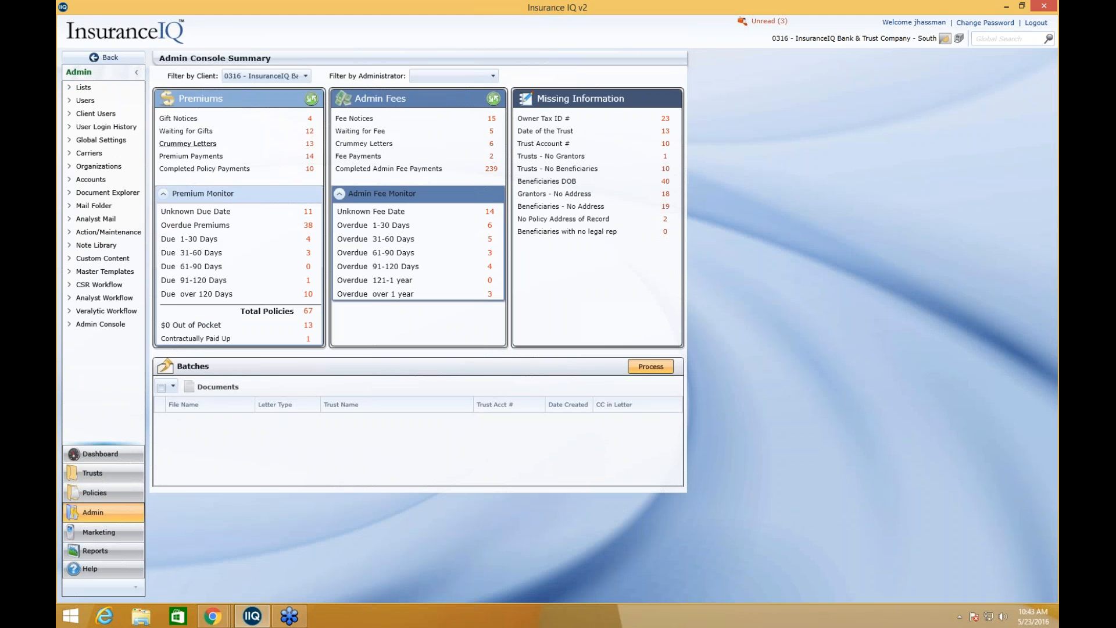
click(188, 144)
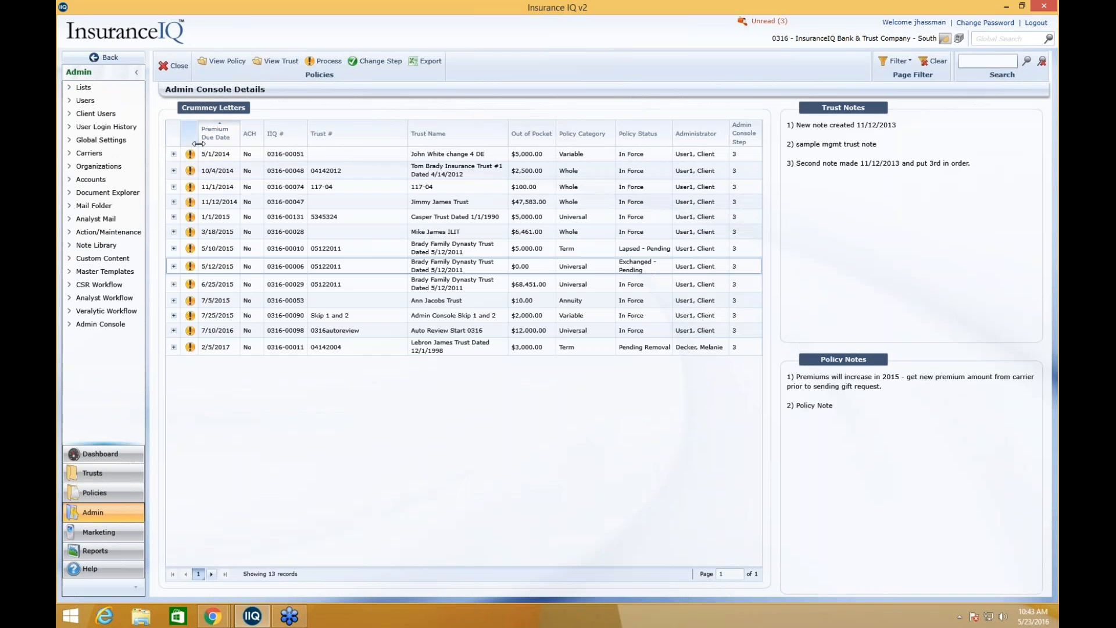
click(218, 349)
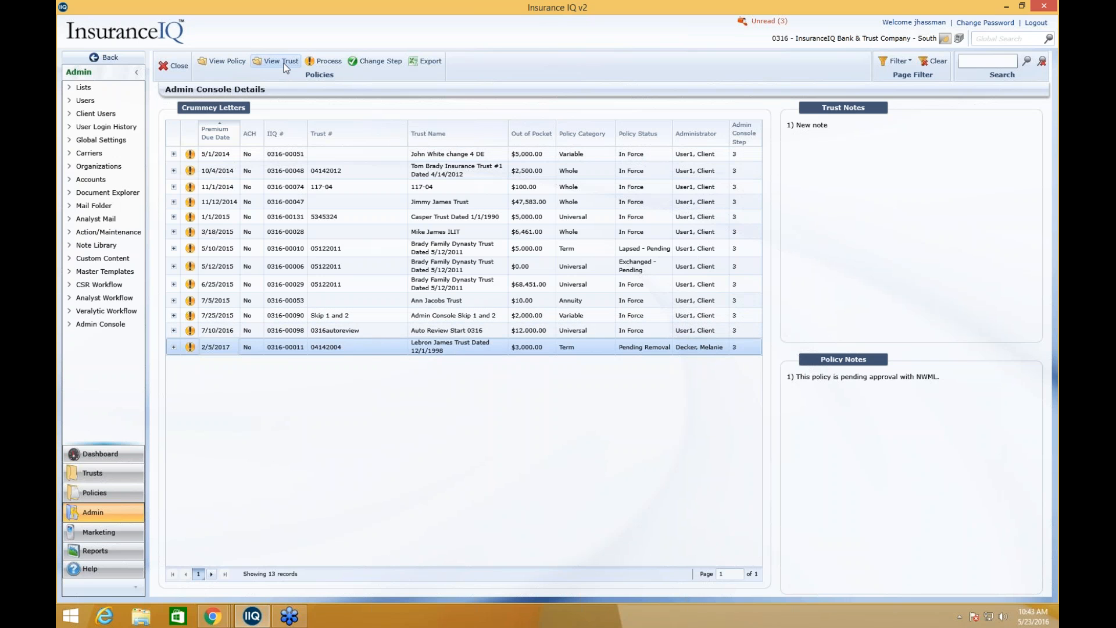
double_click(370, 352)
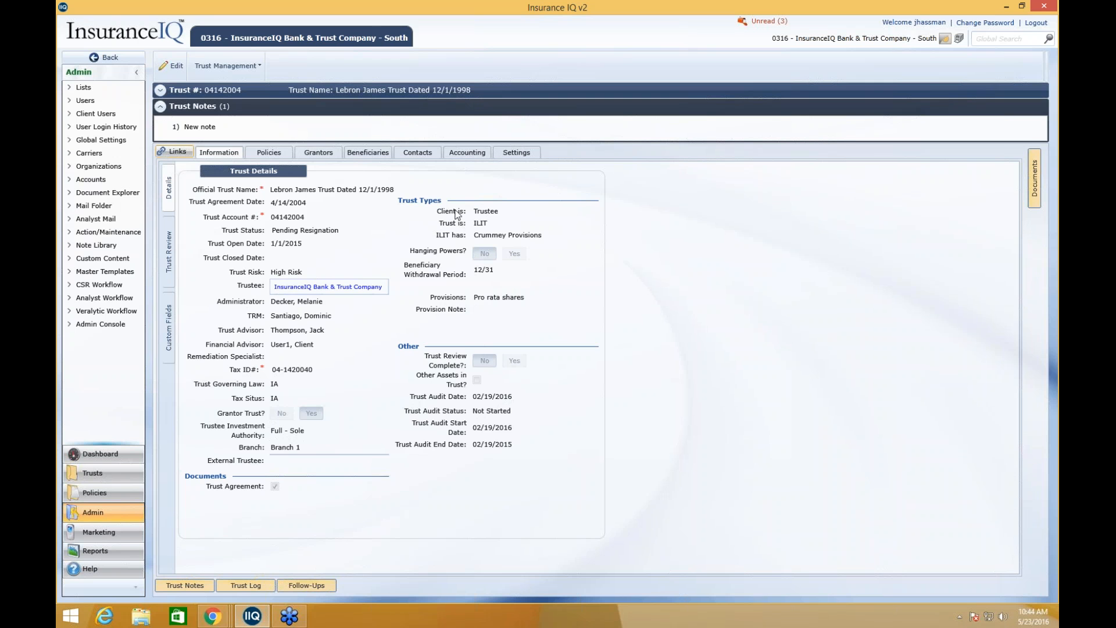
Examine the 5/23/2016 gift entry in the activity detail of the trust's accounting
click(467, 152)
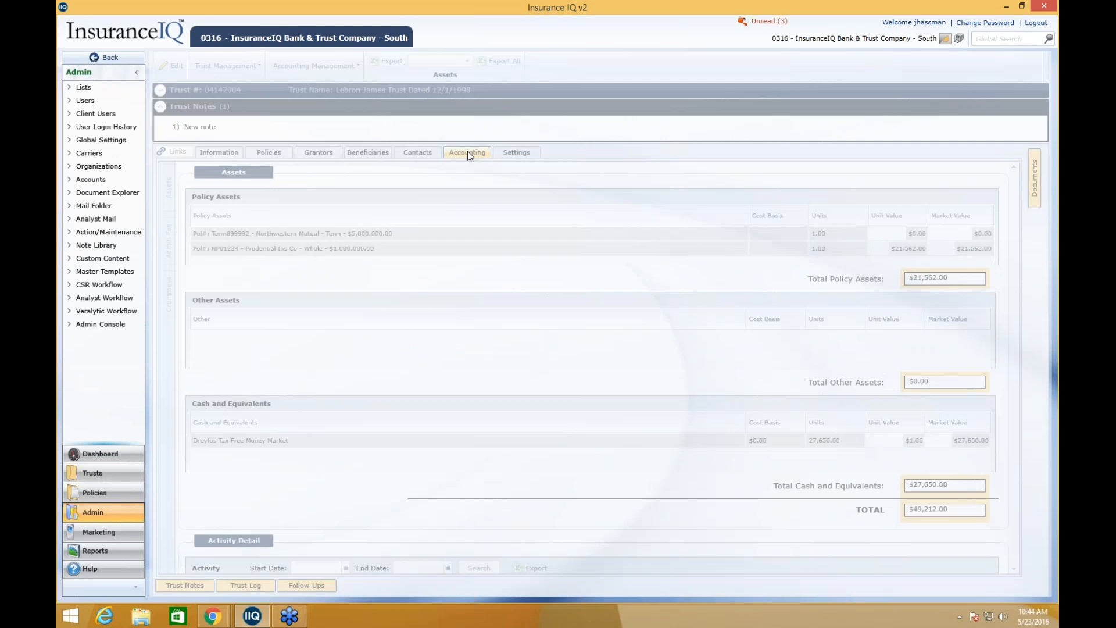
scroll(538, 314, down, 2)
scroll(540, 313, down, 3)
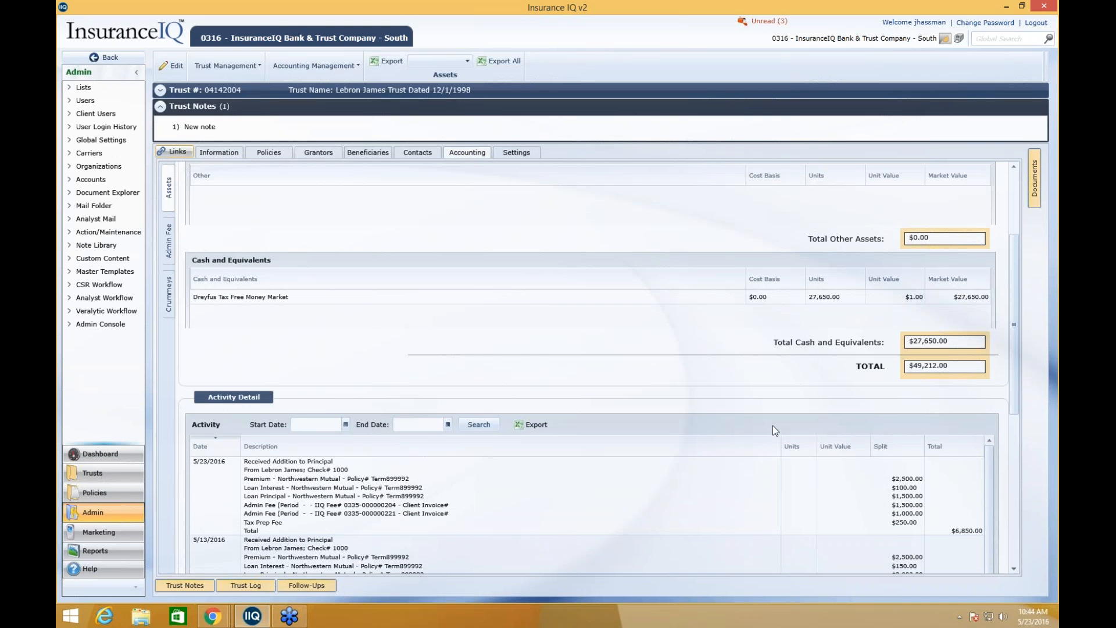
click(492, 499)
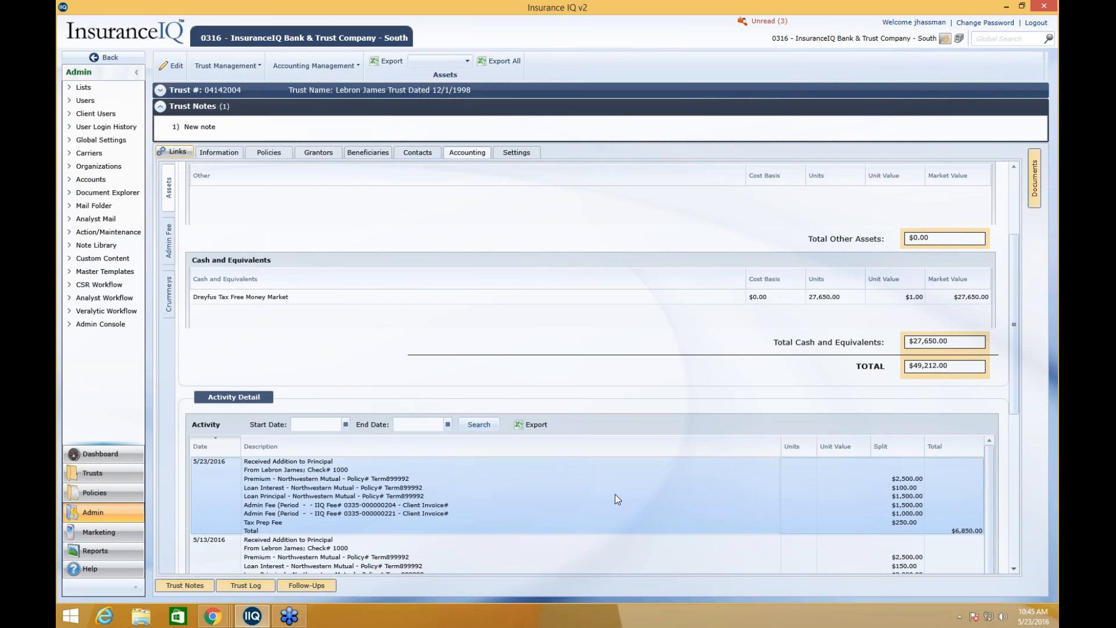
Return to the Crummey Letters list and start processing the letters for the policy due 2/5/2017
click(111, 61)
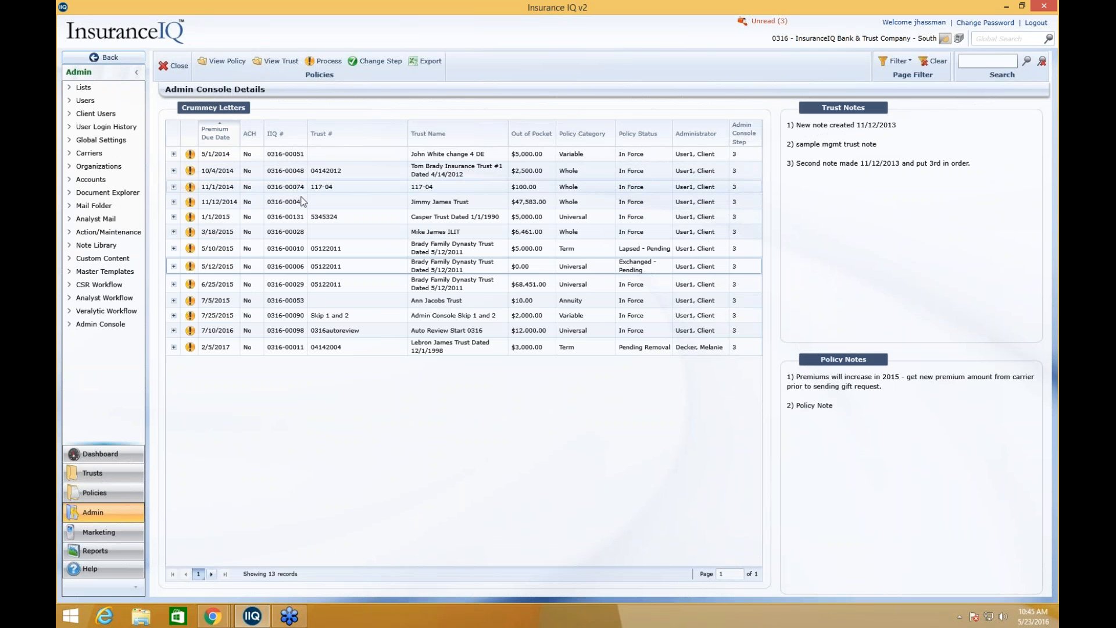
click(295, 348)
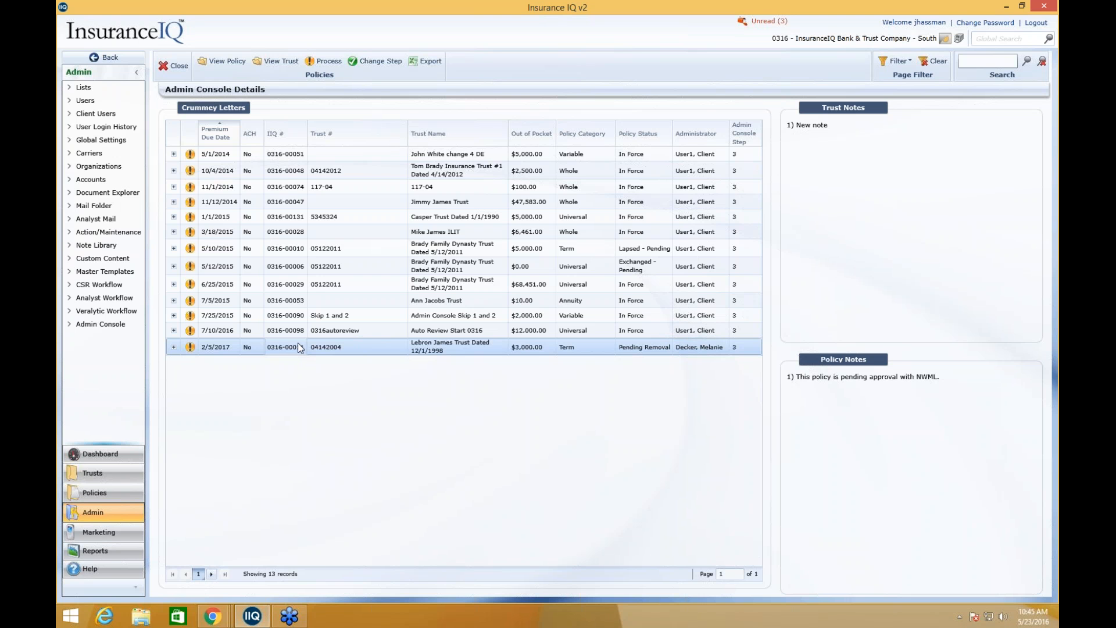
click(190, 347)
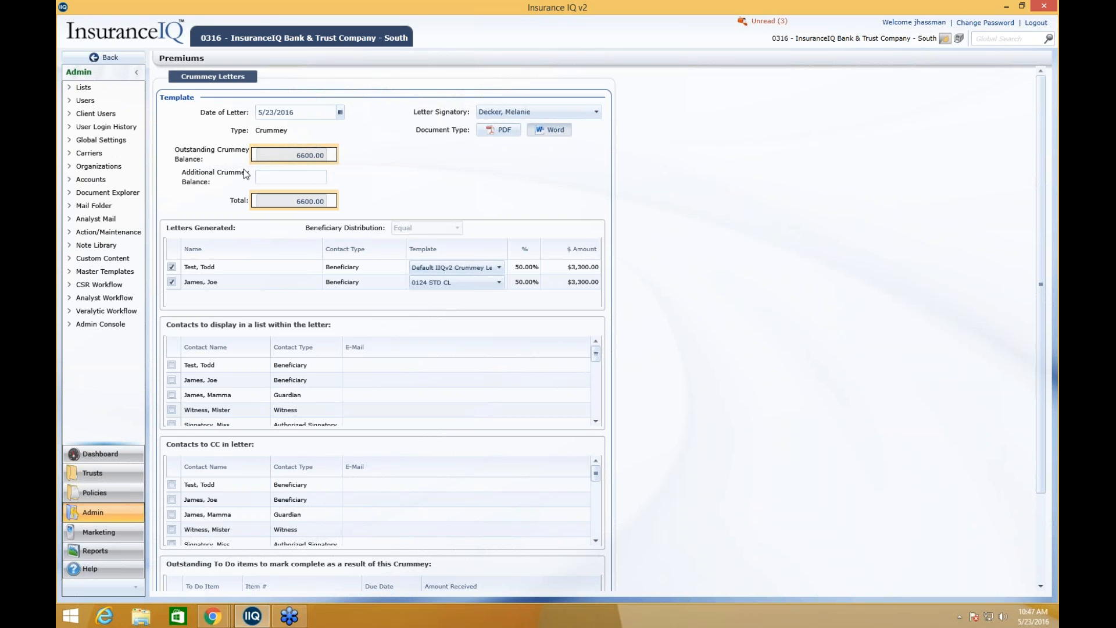
Try an additional Crummey balance of 250 and clear it again
click(294, 182)
text(250)
click(372, 196)
click(319, 178)
key(BackSpace)
click(352, 178)
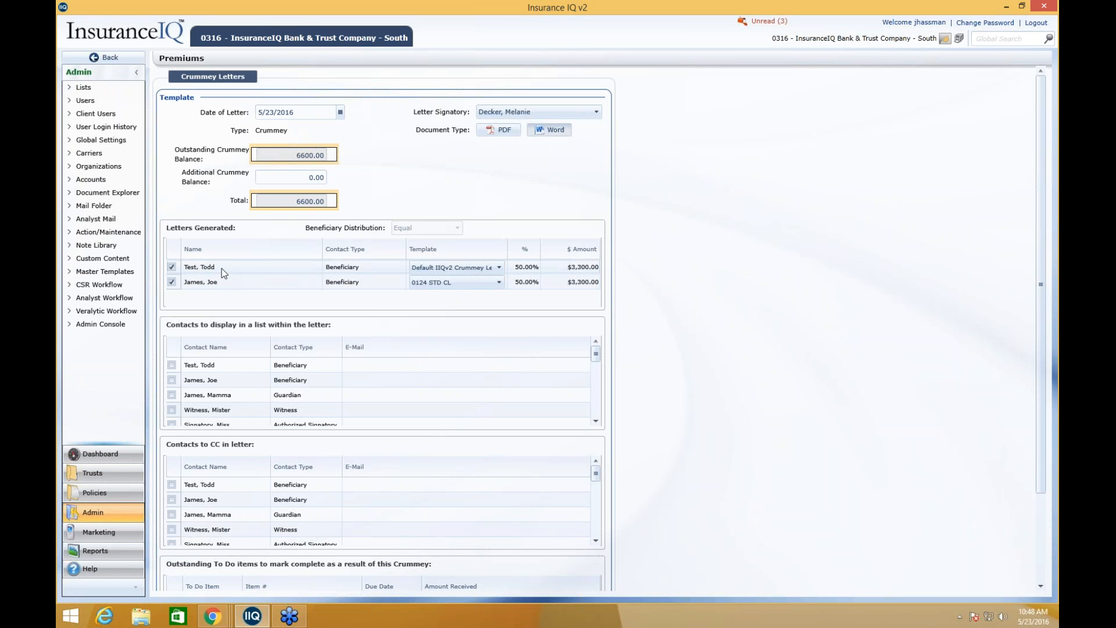
Exclude the first beneficiary from the generated letters and assign the Standard Crummey template to the second beneficiary's letter
click(172, 267)
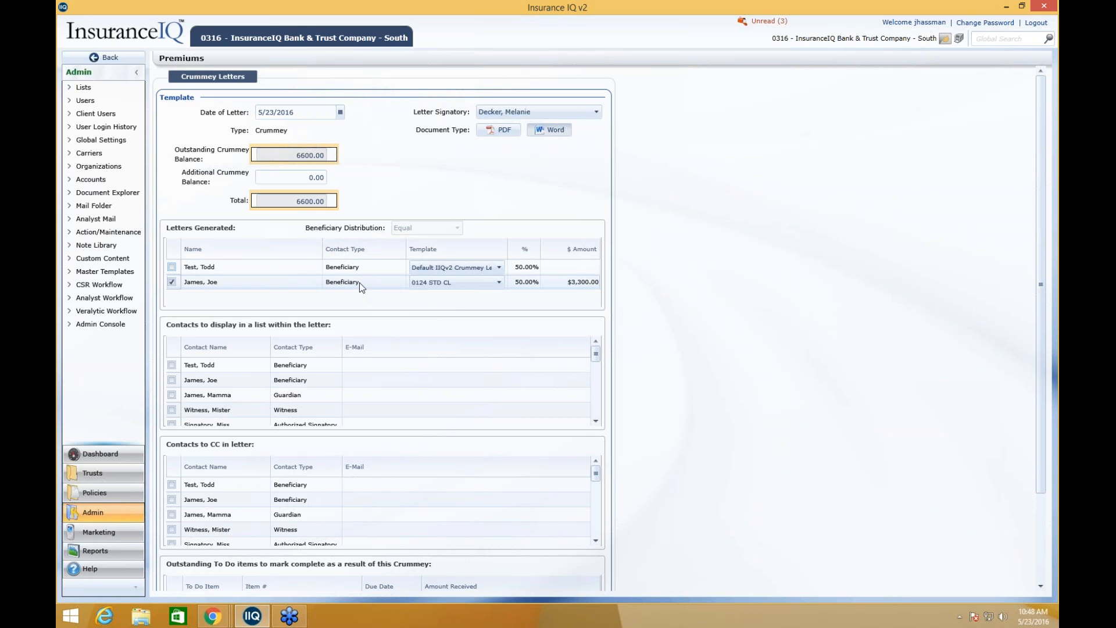
click(462, 282)
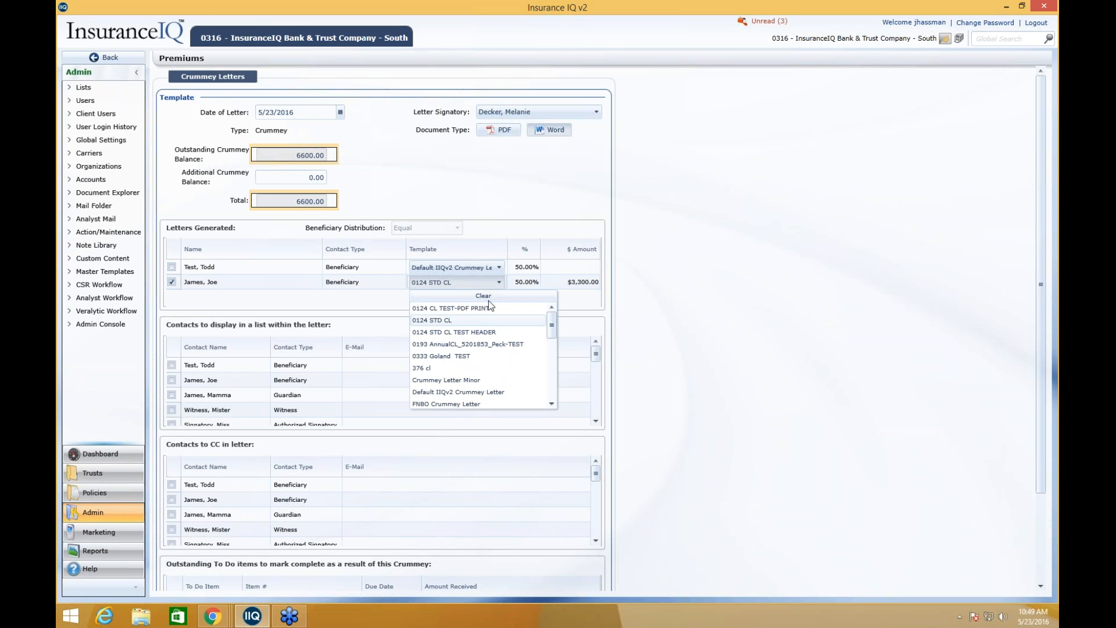
drag(555, 320, 551, 367)
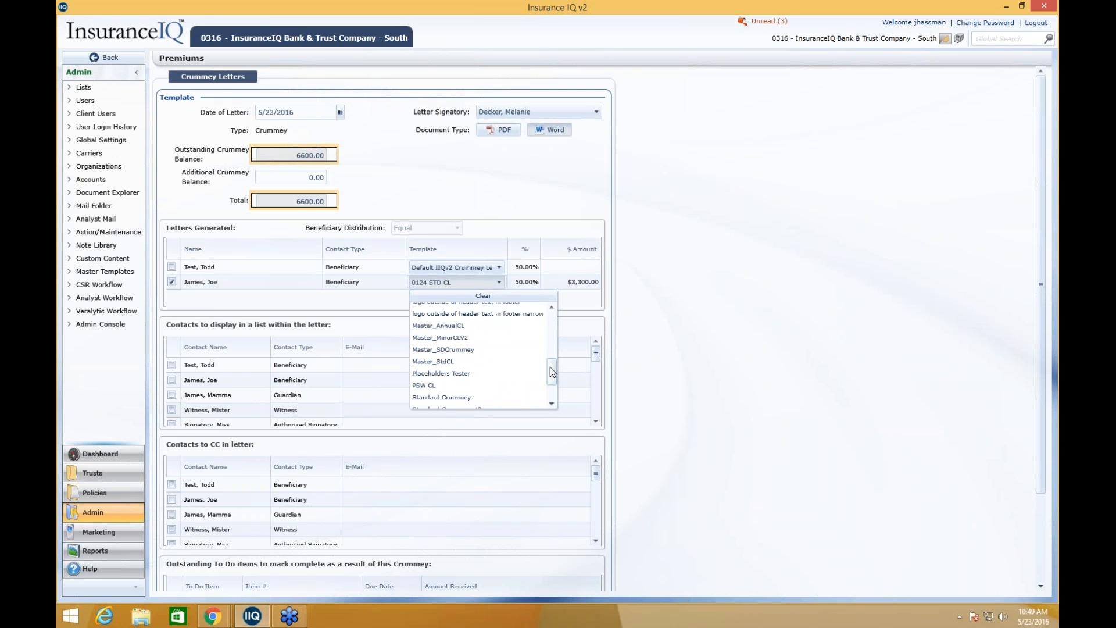
drag(552, 372, 553, 382)
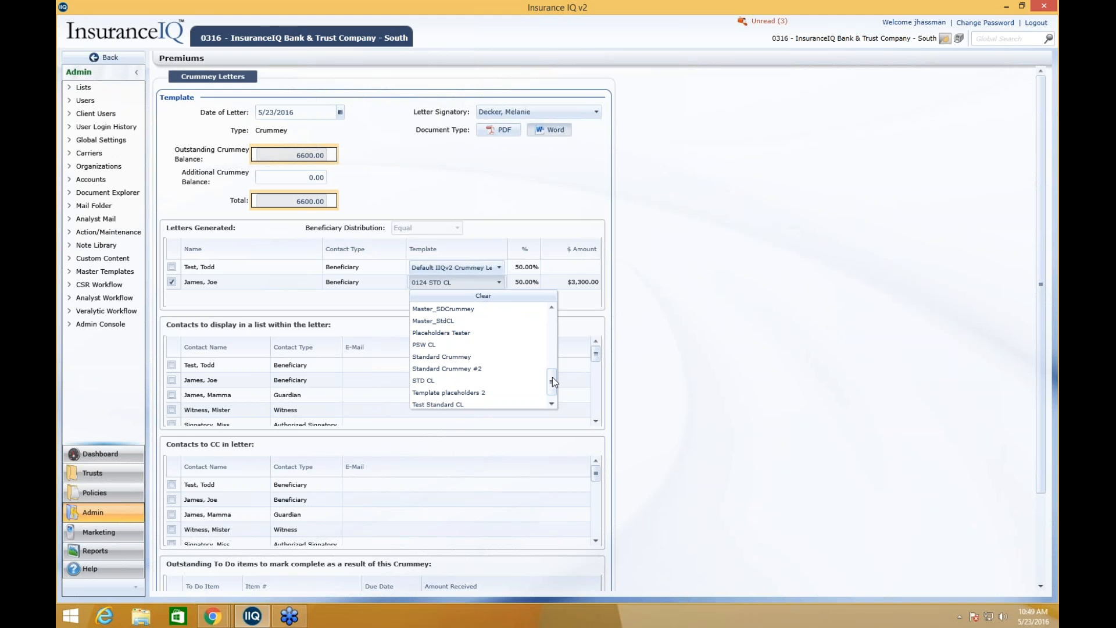
mouse_move(553, 377)
mouse_down()
mouse_move(550, 320)
mouse_move(546, 375)
mouse_up()
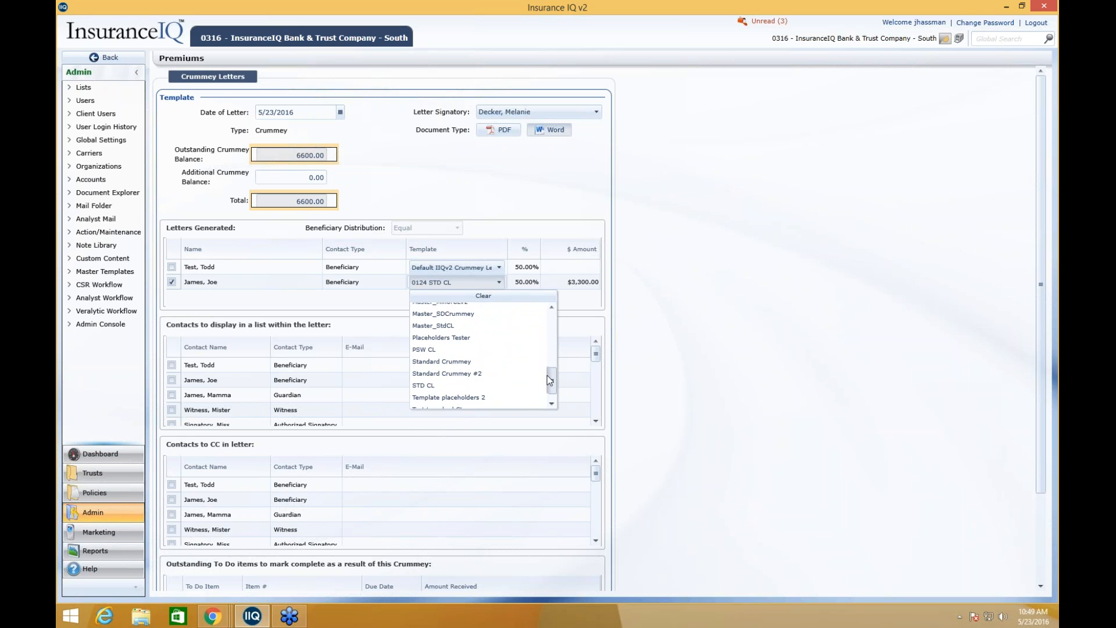
click(459, 363)
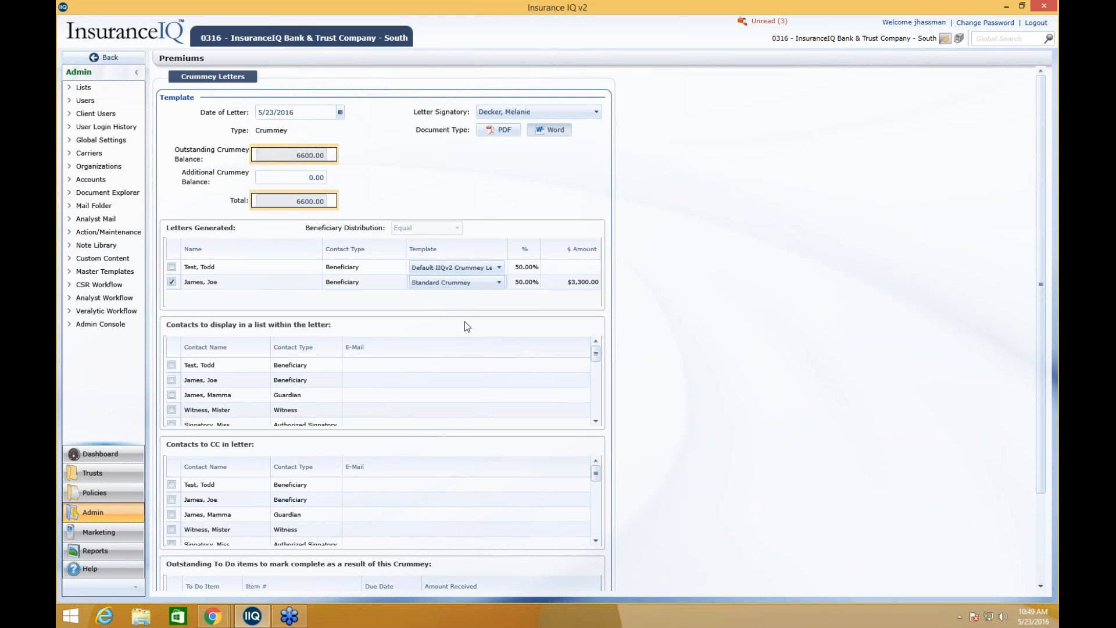
scroll(466, 322, down, 3)
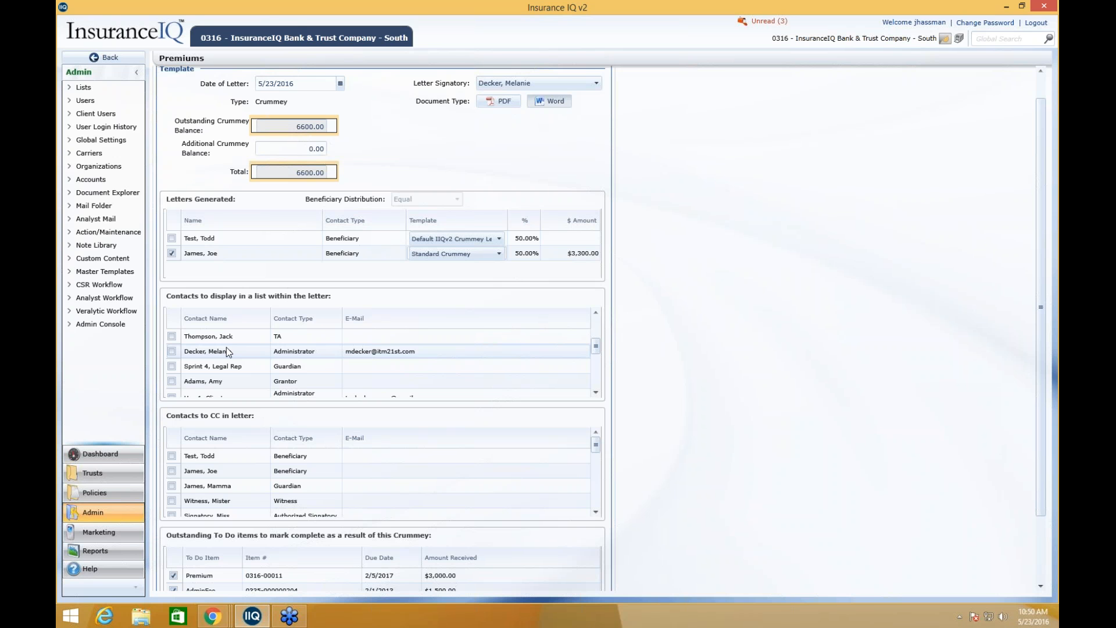
Check the contact lists and outstanding to-do items for the Crummey letter, and generate its preview in the Word document type
scroll(422, 417, down, 1)
scroll(368, 399, down, 2)
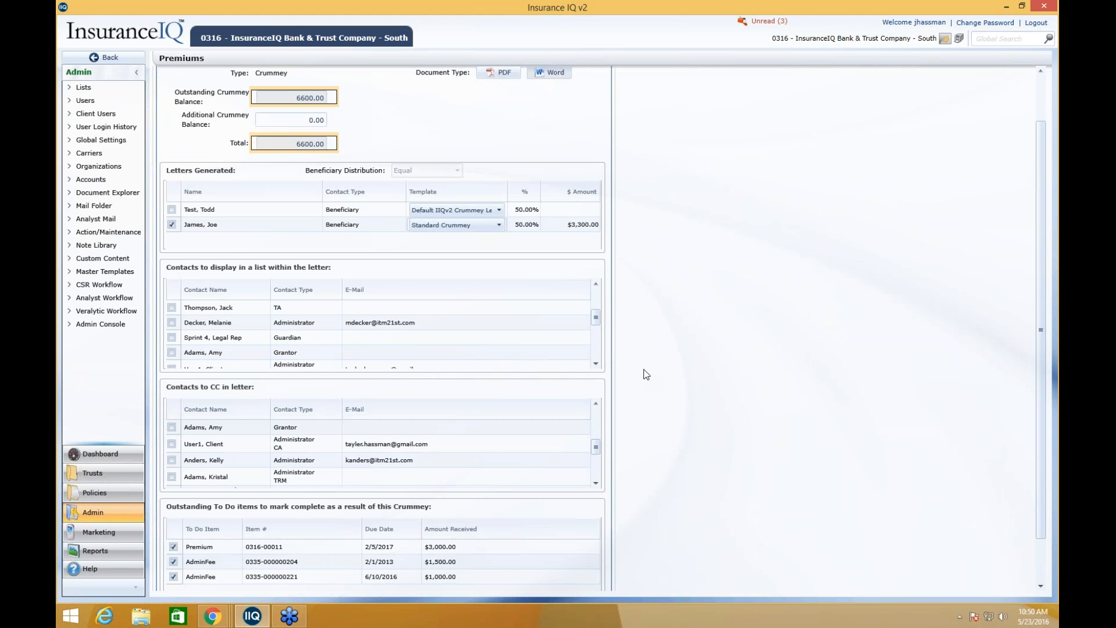
scroll(643, 370, down, 2)
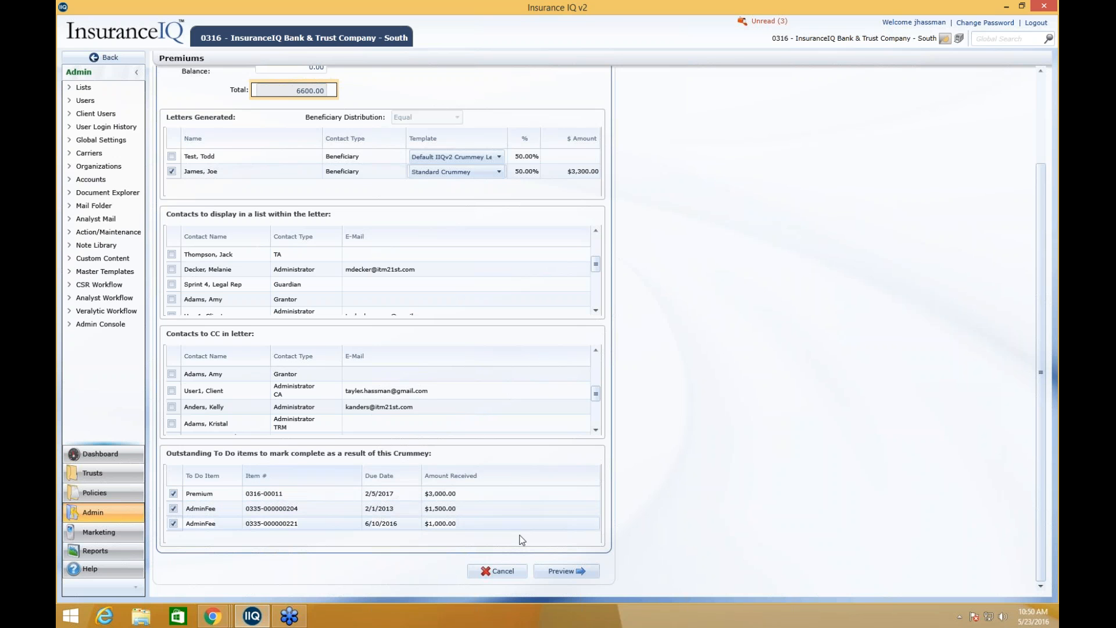
click(572, 571)
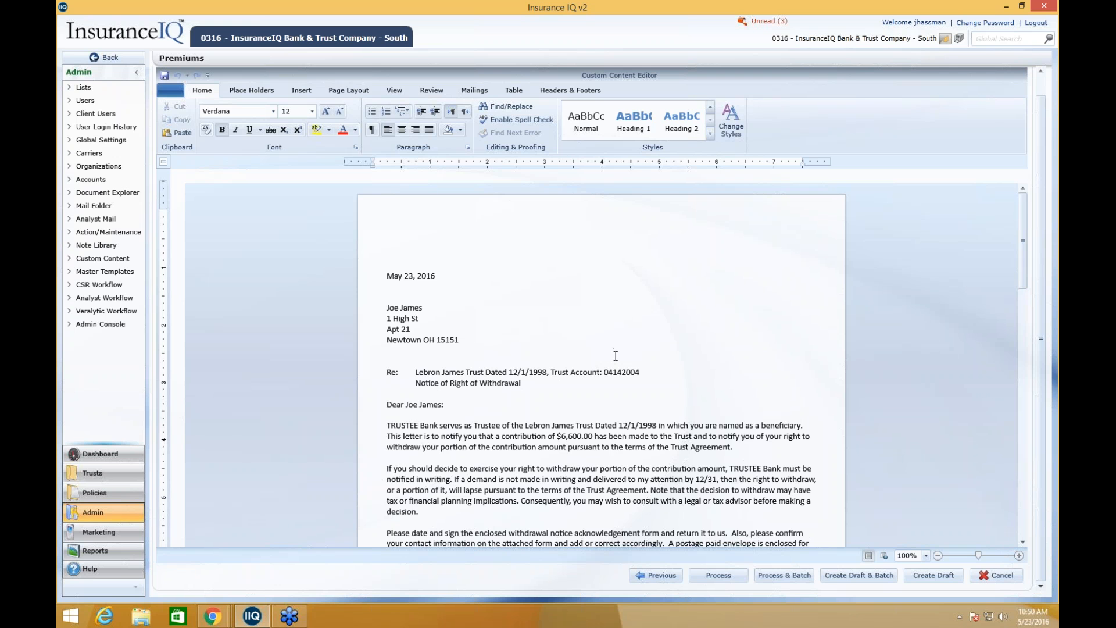
Examine the previewed Crummey letter and the attached Beneficiary Withdrawal Notice Acknowledgement form
scroll(616, 355, down, 5)
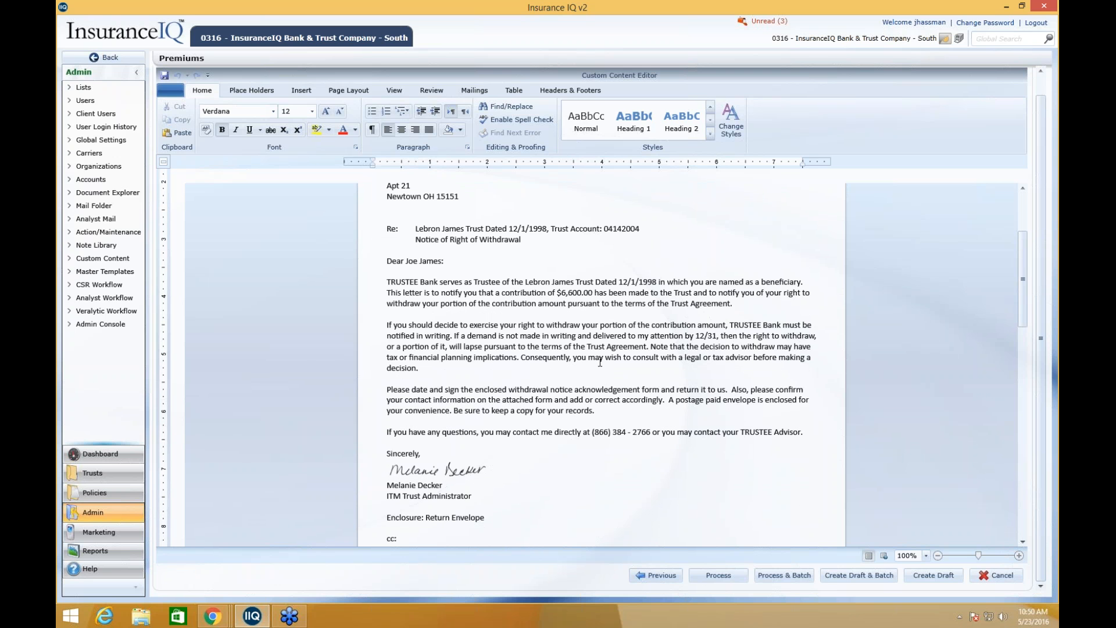
scroll(602, 363, up, 3)
scroll(603, 365, down, 12)
scroll(595, 282, down, 12)
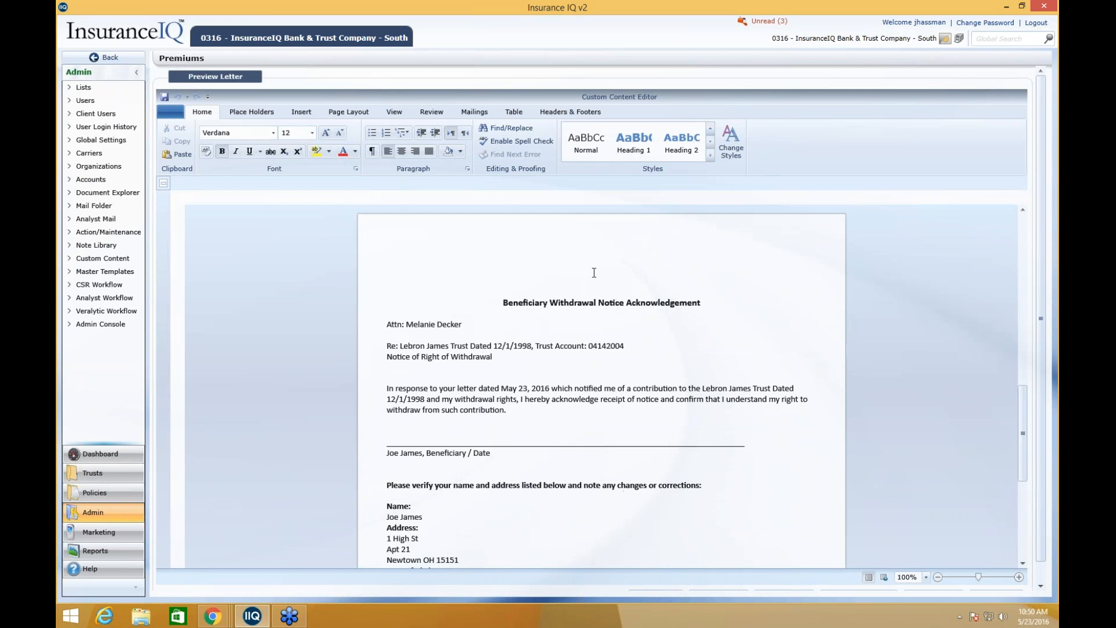
scroll(584, 285, up, 5)
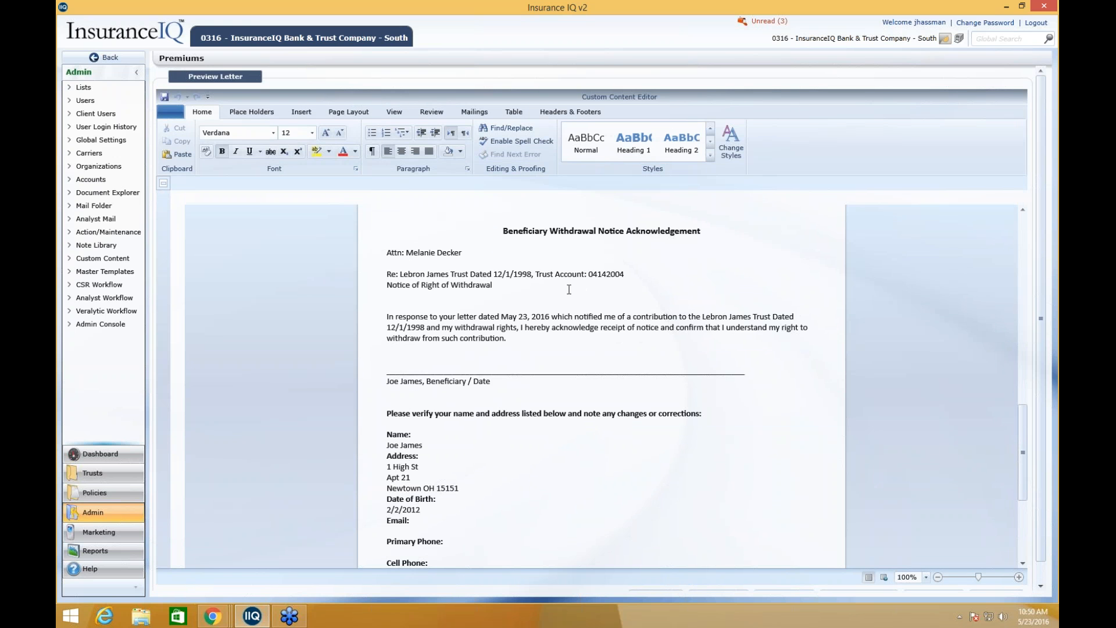
scroll(570, 271, down, 4)
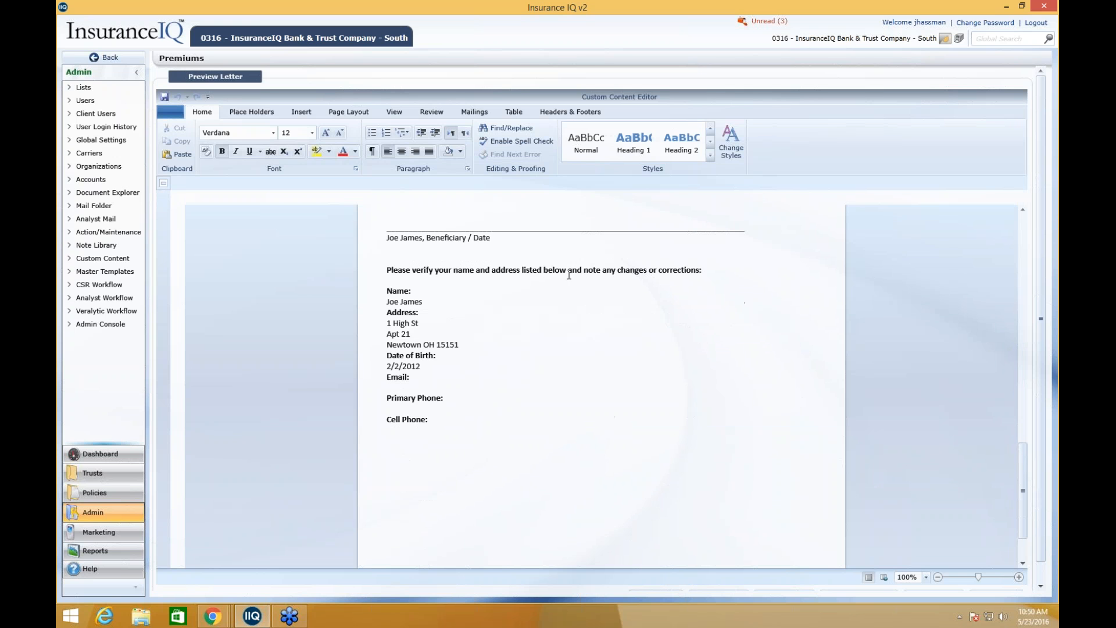
scroll(543, 296, up, 12)
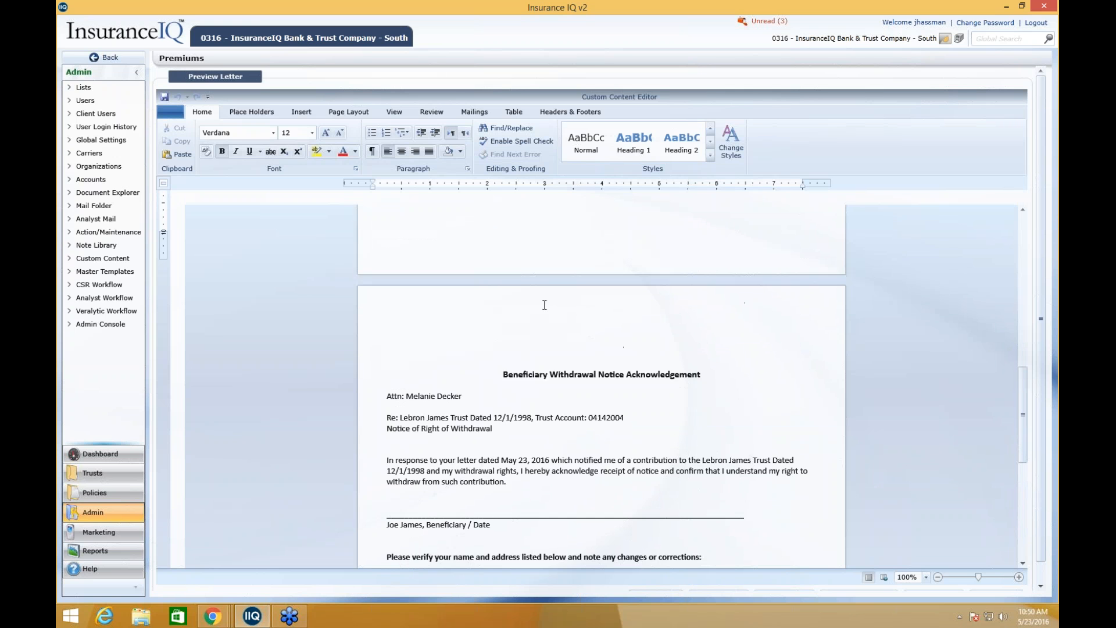
scroll(545, 328, down, 9)
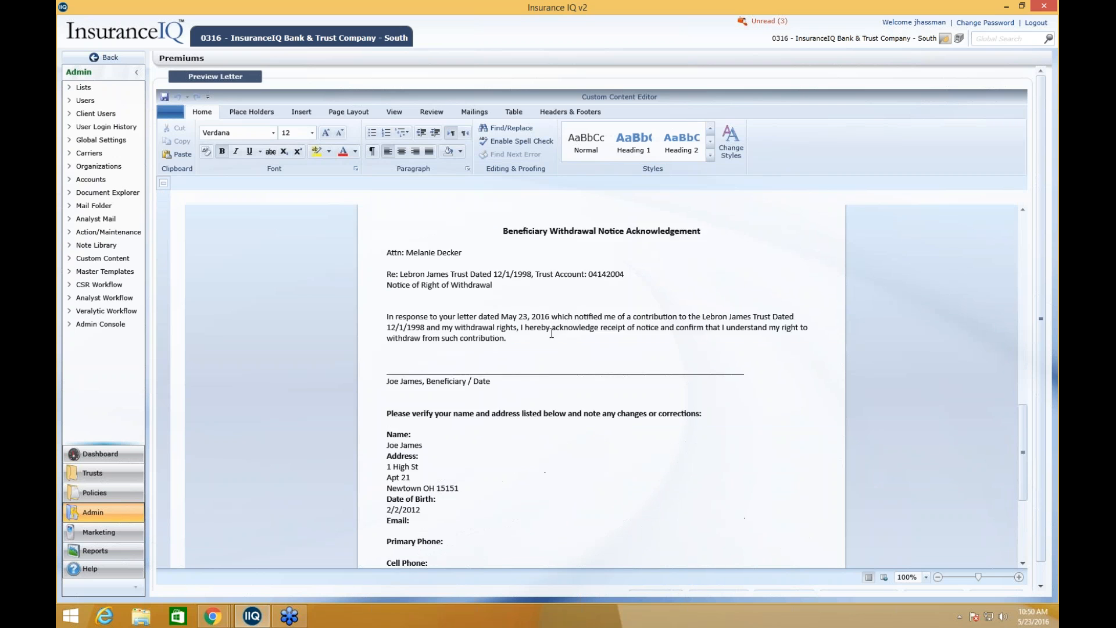
scroll(553, 352, down, 1)
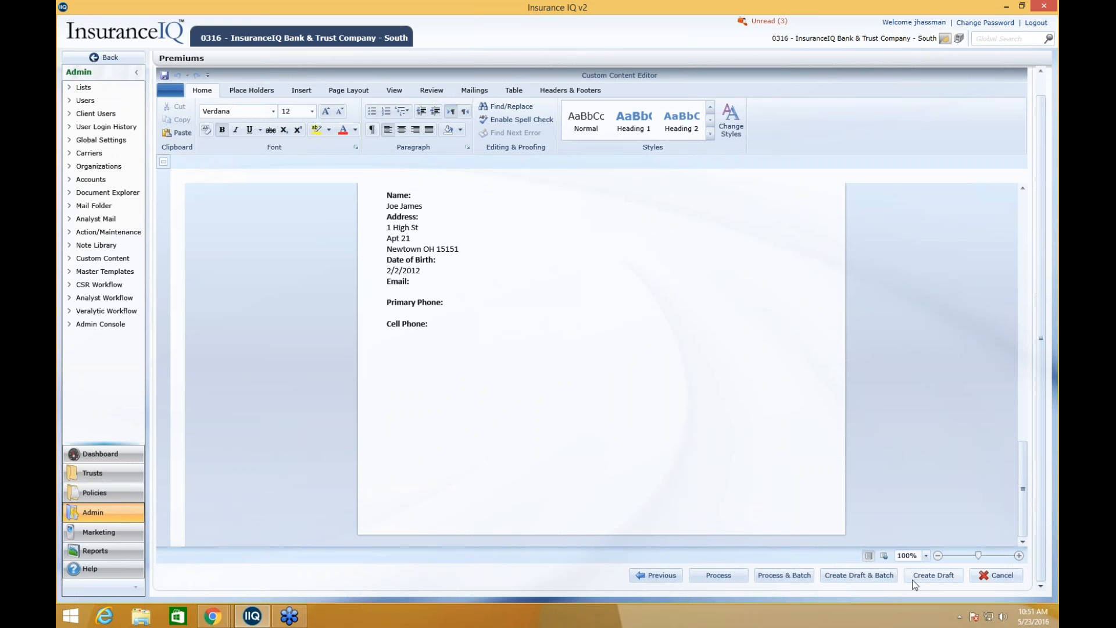
Process the Crummey letter, continue without downloading the file, and return to the Admin Console summary
click(735, 578)
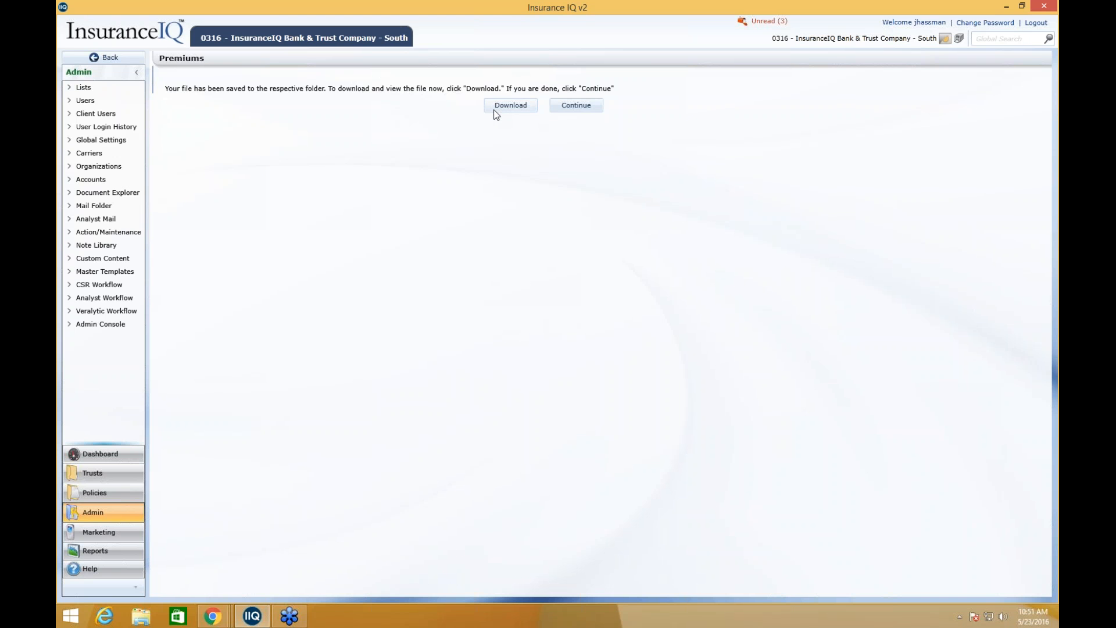
click(575, 106)
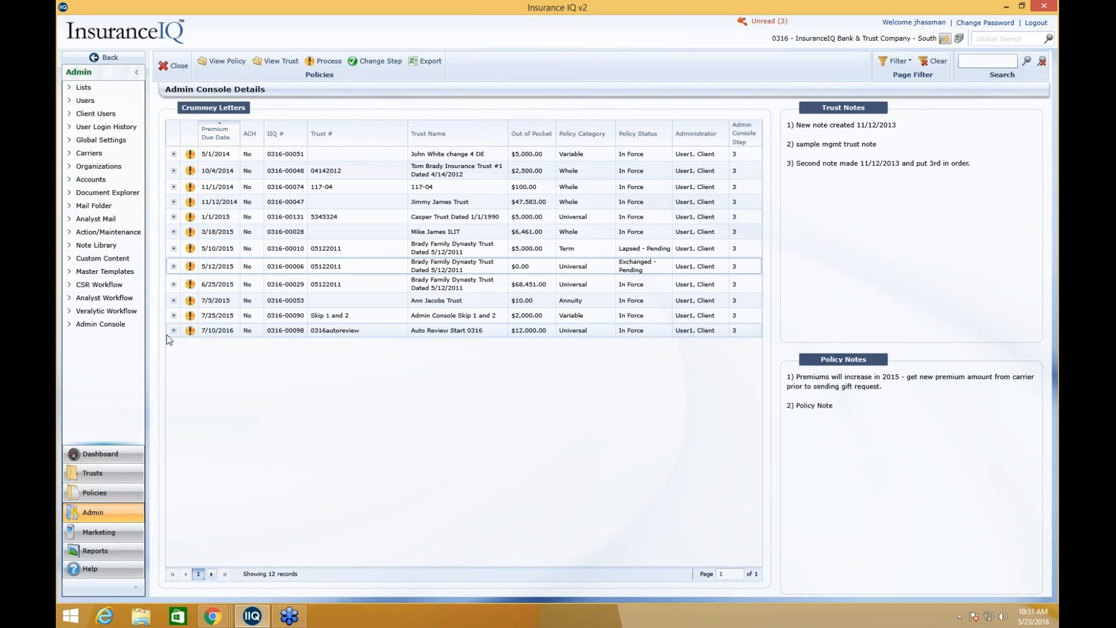
click(124, 326)
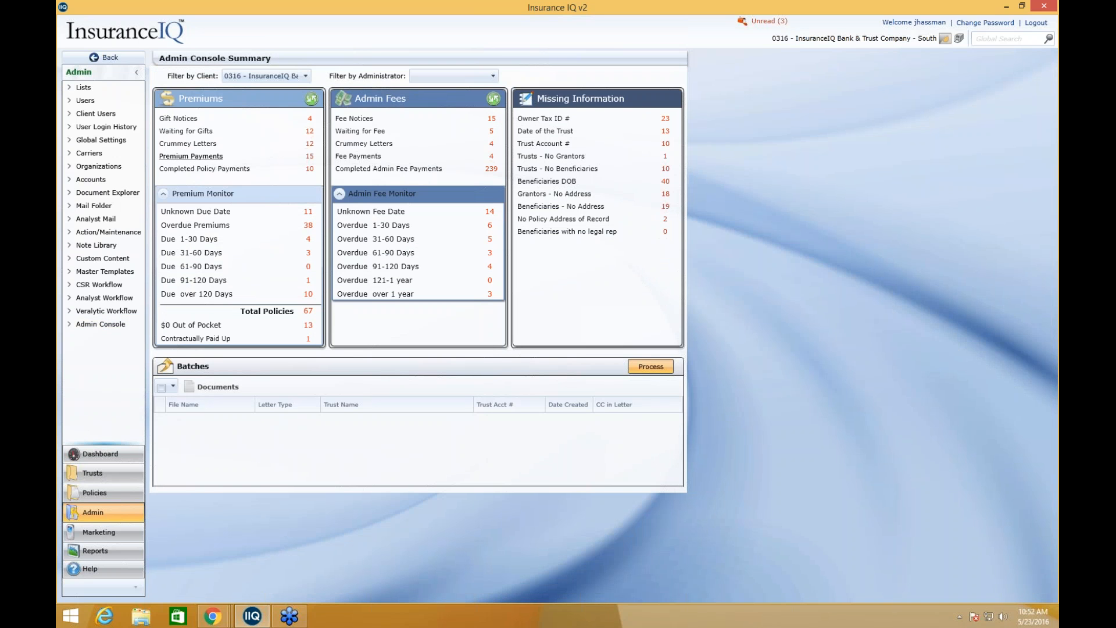
From the Premium Payments list, open the trust record of the policy due 2/5/2017
click(197, 157)
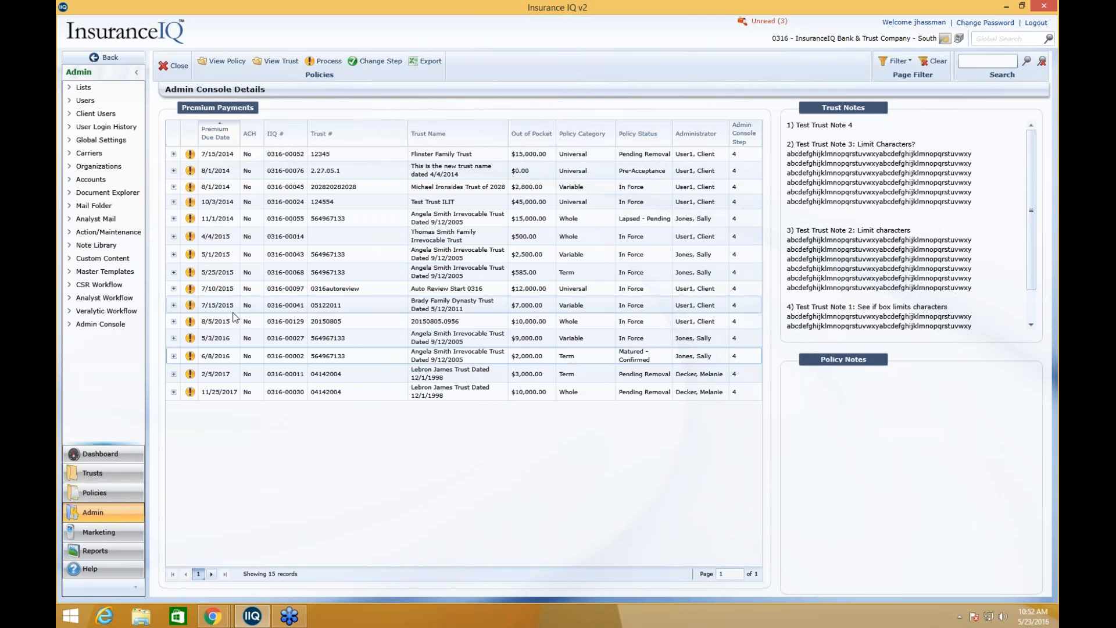
click(223, 374)
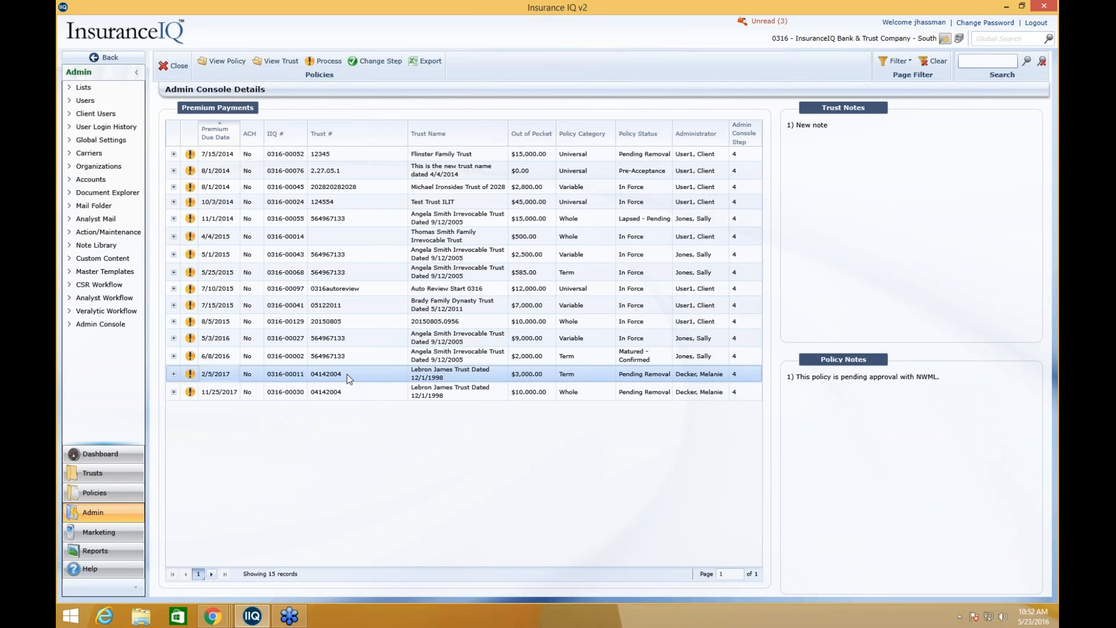
click(285, 59)
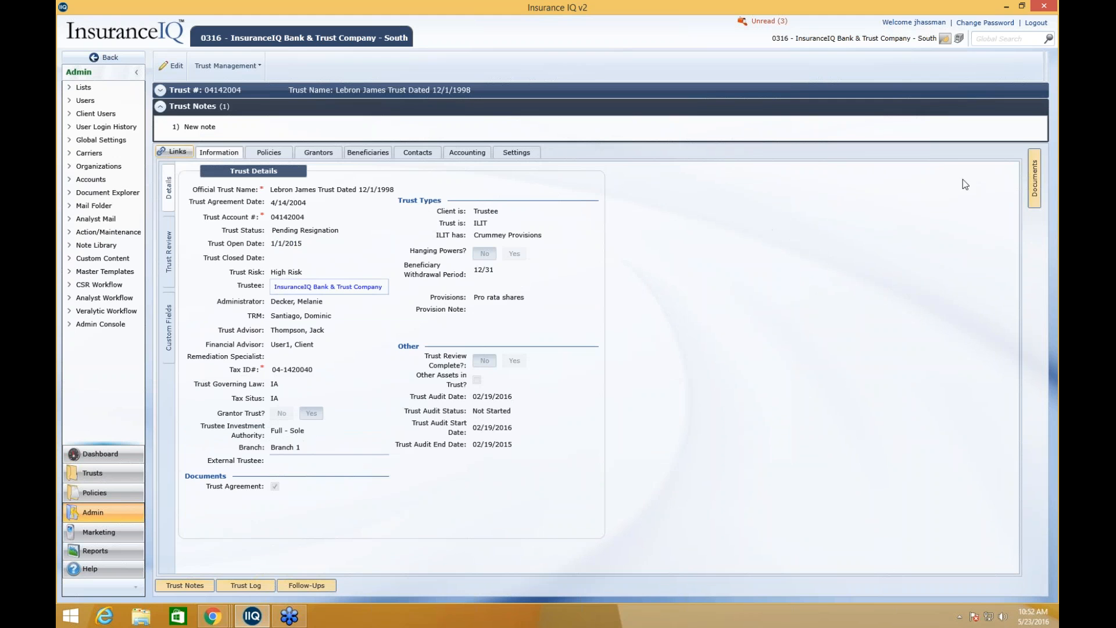
Pin the trust's documents open and locate the 20160523_cl file in the Crummey Letters folder
click(1031, 169)
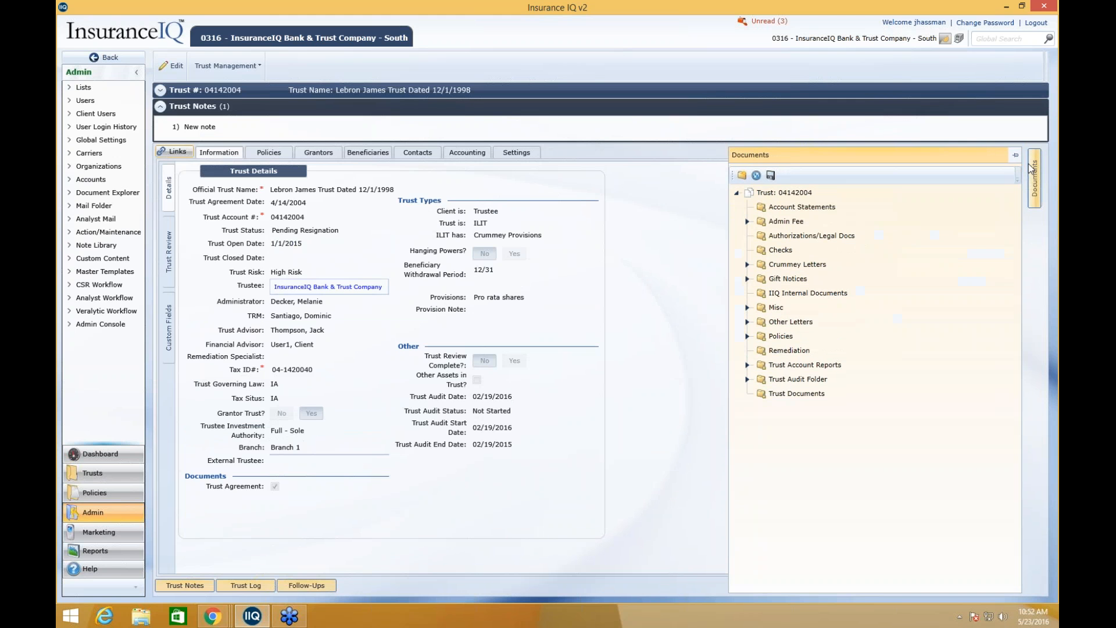
click(1014, 155)
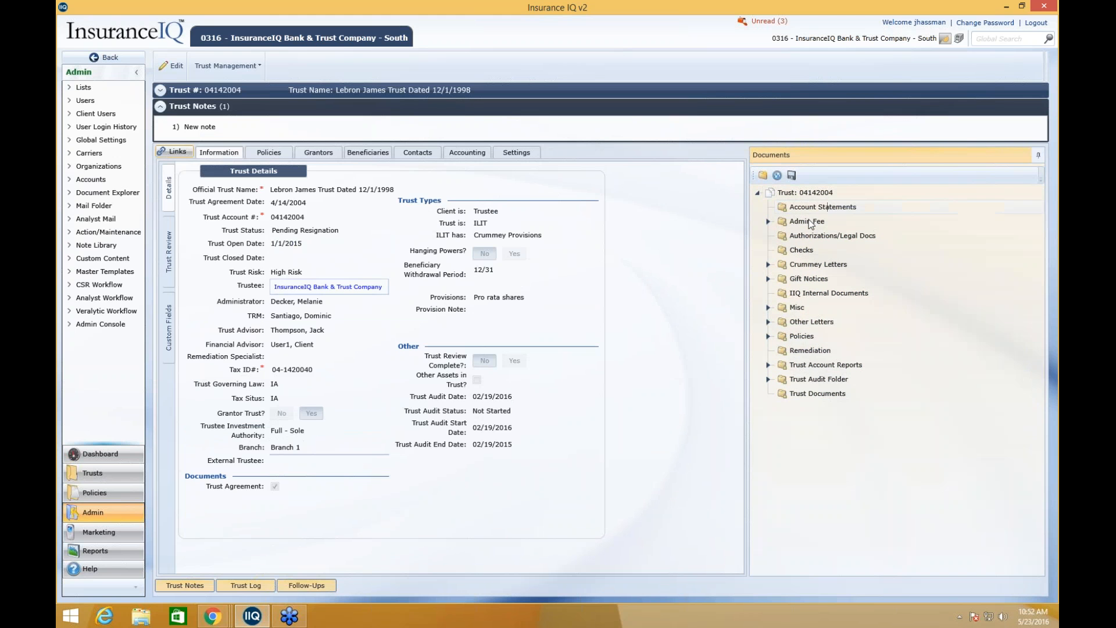
click(811, 266)
double_click(782, 269)
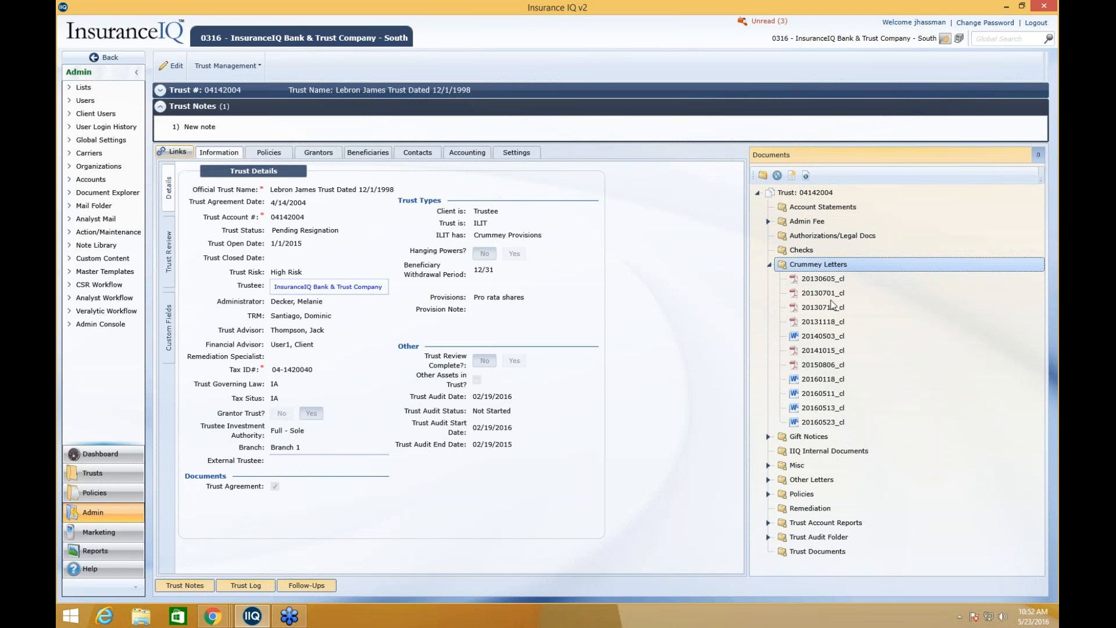
click(833, 421)
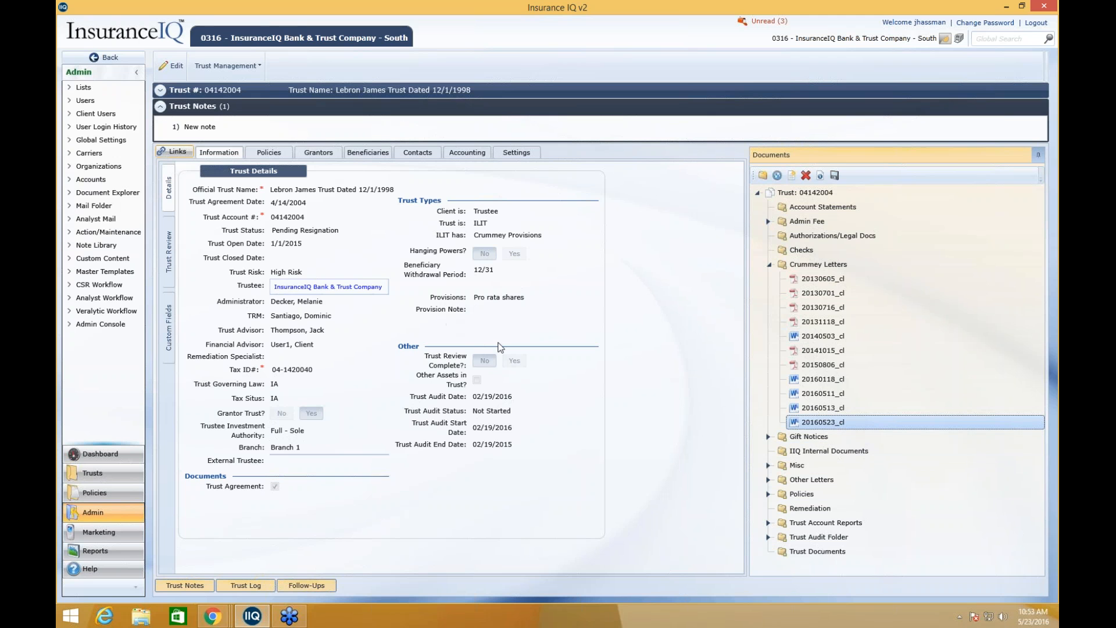
Return to the Premium Payments list and start processing the payment for the policy due 2/5/2017
click(112, 58)
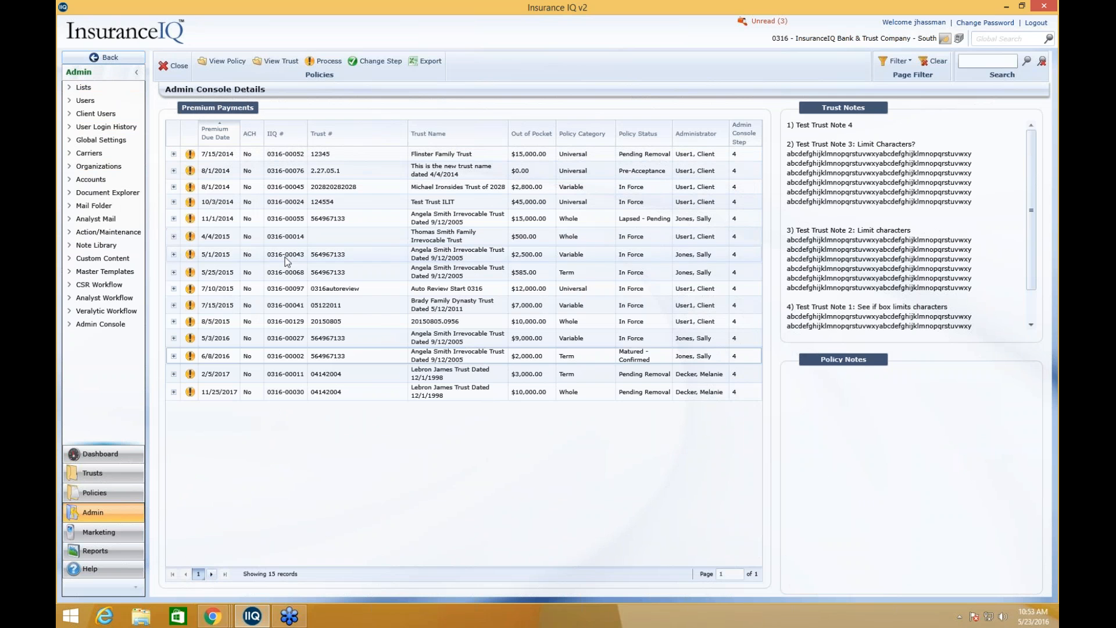
click(312, 376)
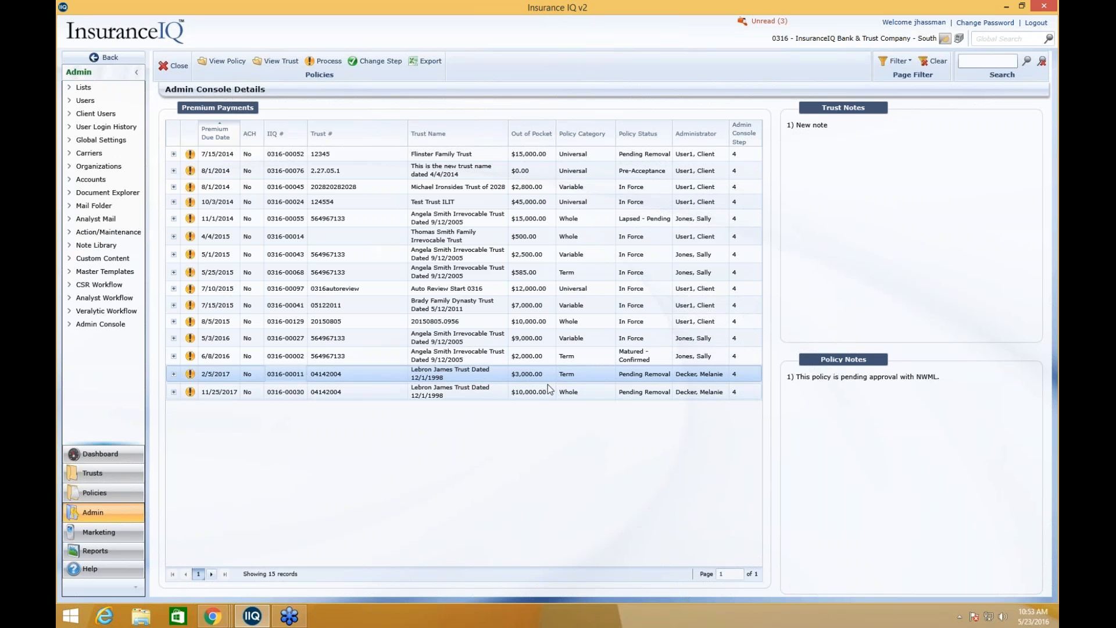
click(191, 374)
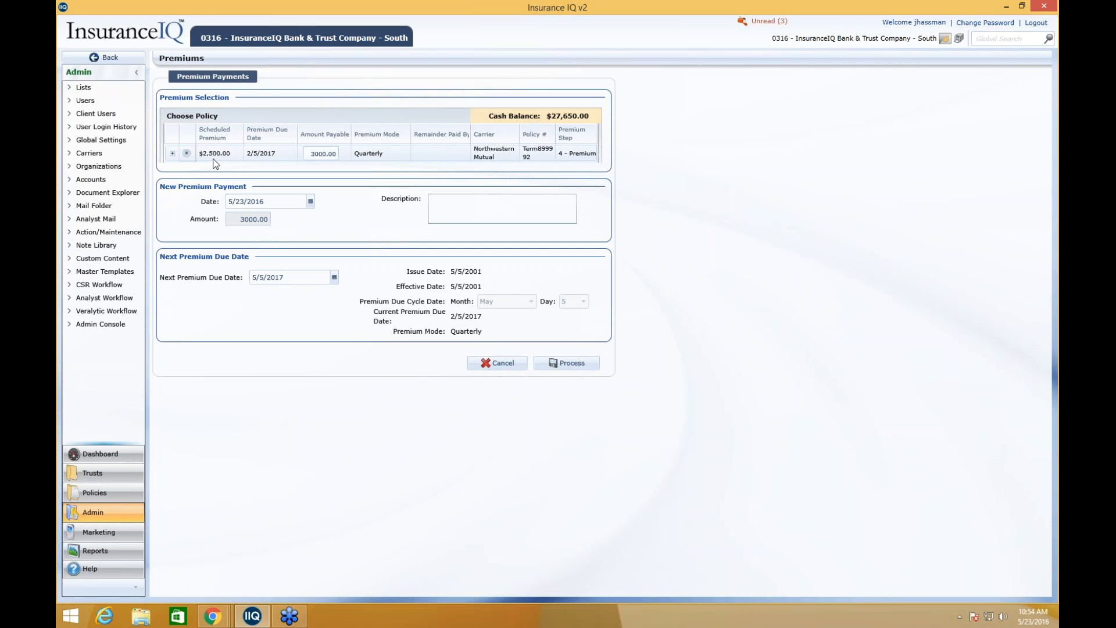
Try an amount payable of 2500 for the premium and restore it to 3000
click(324, 154)
text(2500)
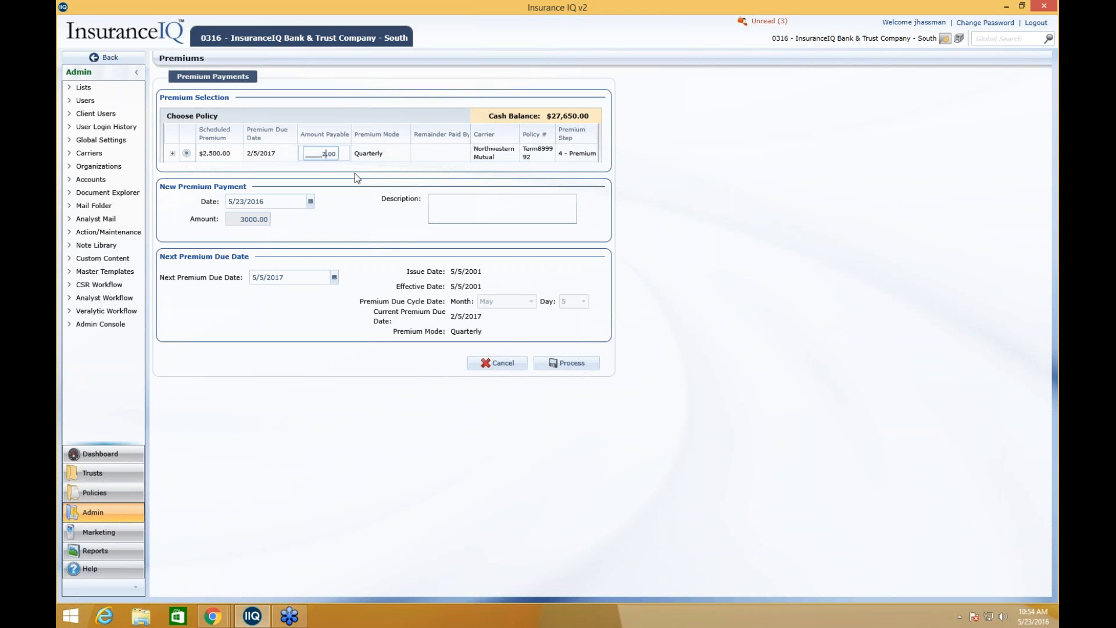
key(Return)
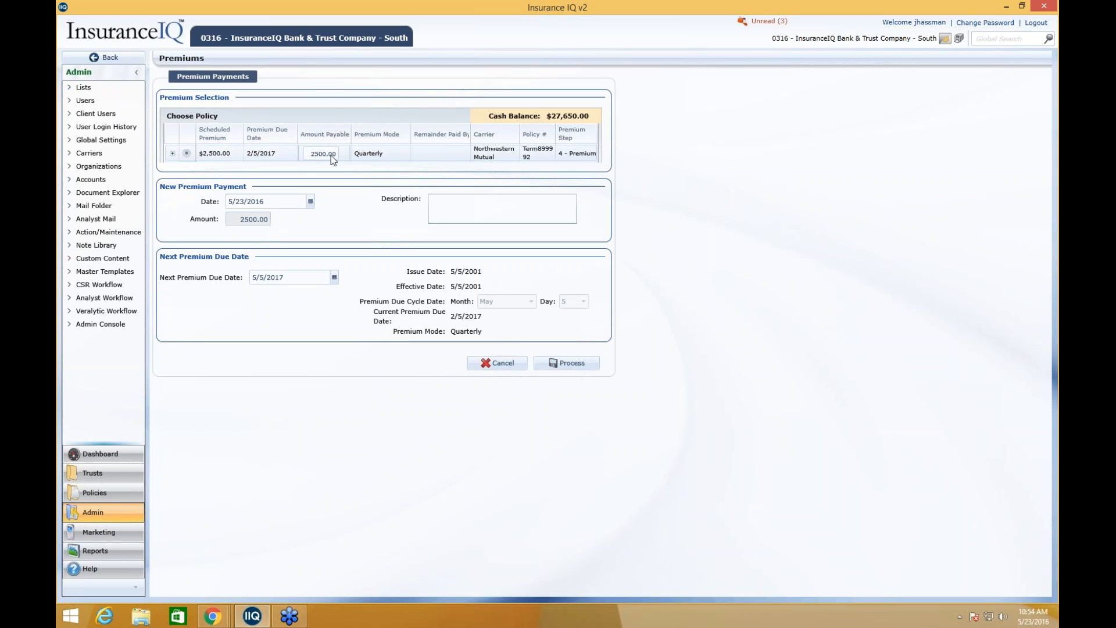
click(317, 153)
text(3000)
click(397, 161)
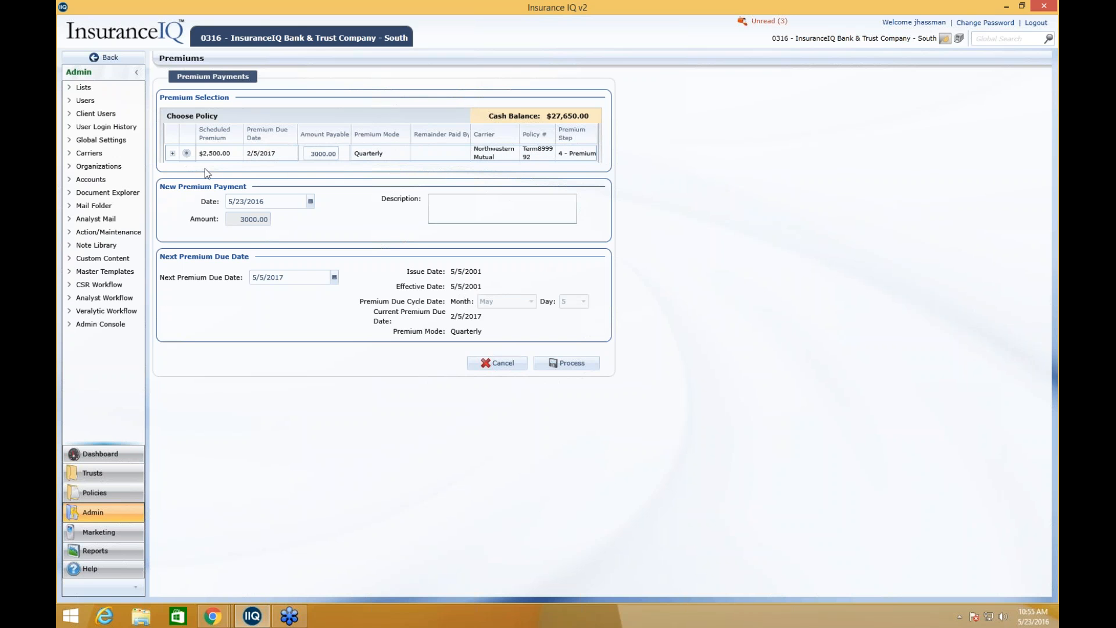
Include loan interest of 100 and loan principal of 1500 in the policy's premium payment
click(173, 154)
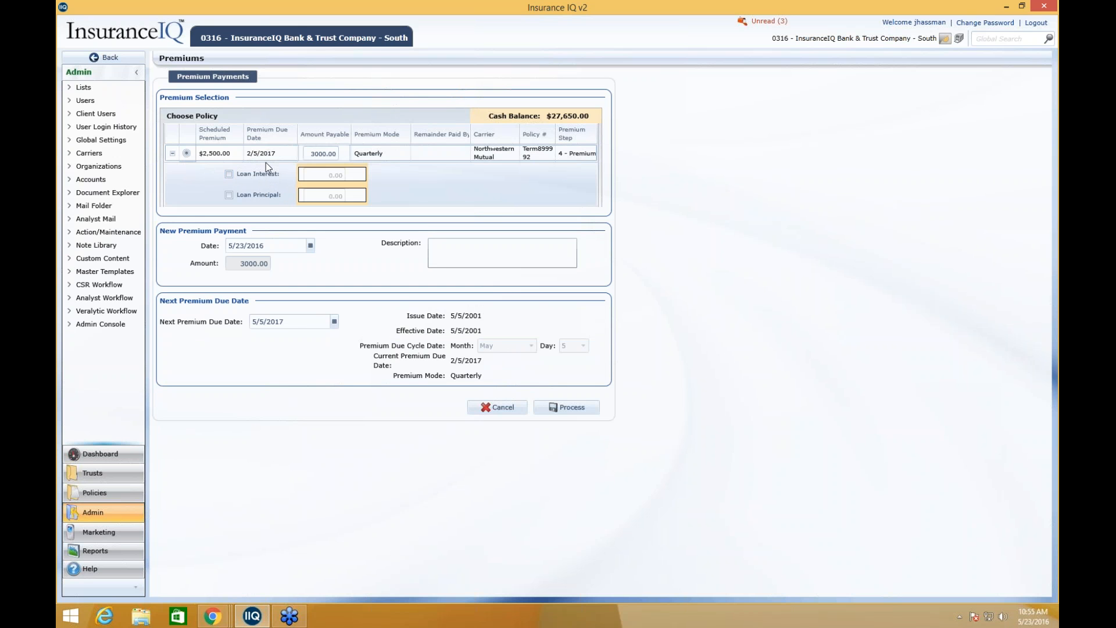
click(229, 174)
click(322, 176)
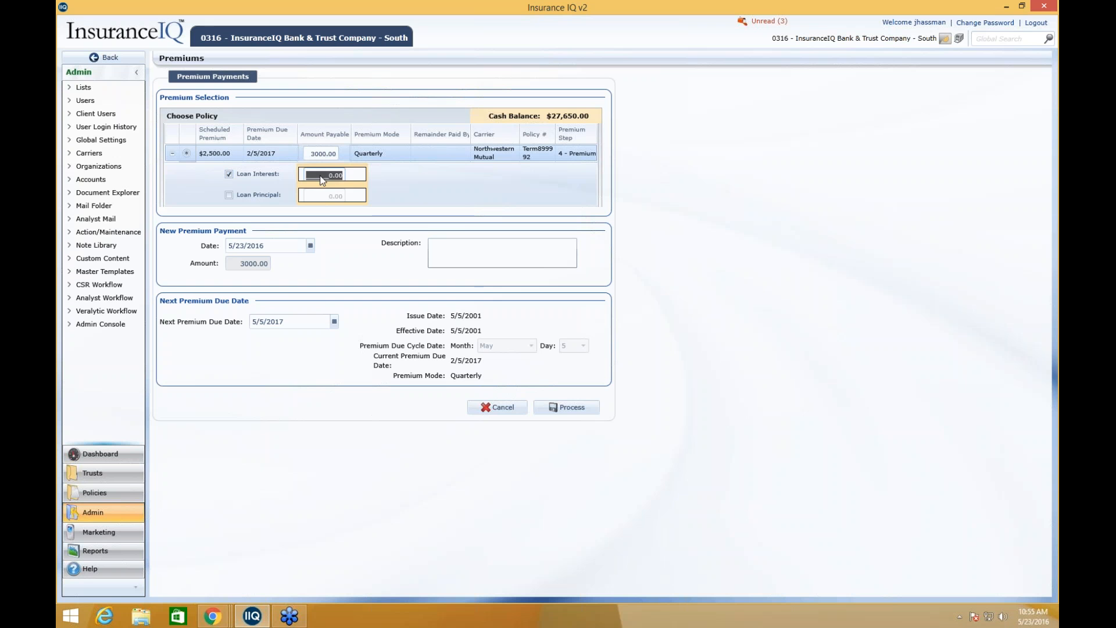
text(150)
click(229, 195)
click(328, 192)
click(340, 177)
click(333, 197)
text(1500)
click(347, 225)
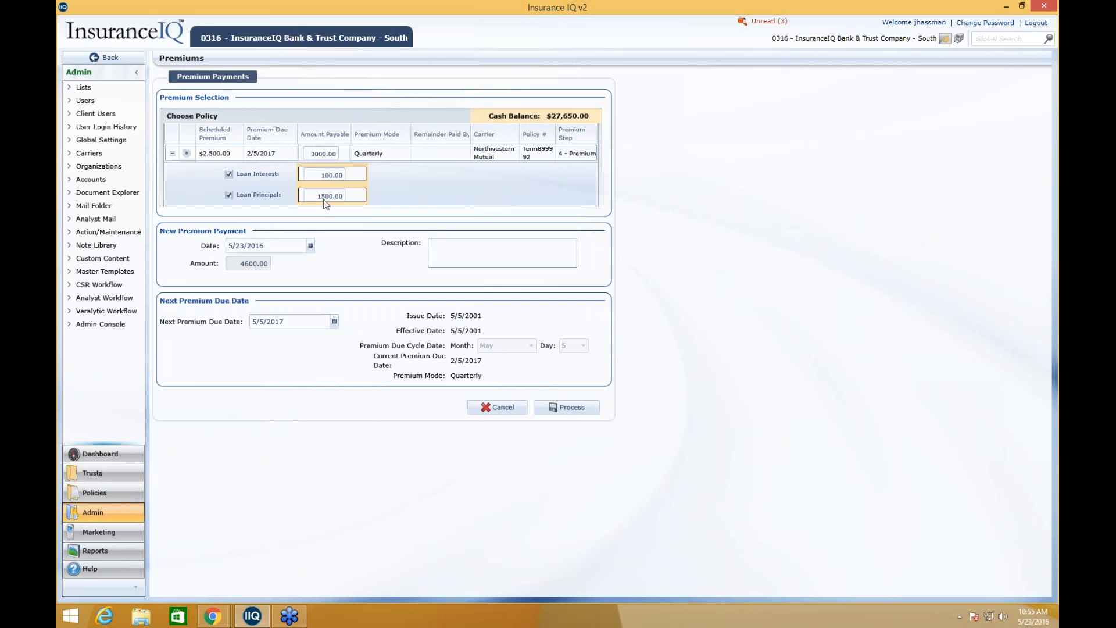
Describe the payment as "Premium plus loan interest and principal" and process it
click(447, 258)
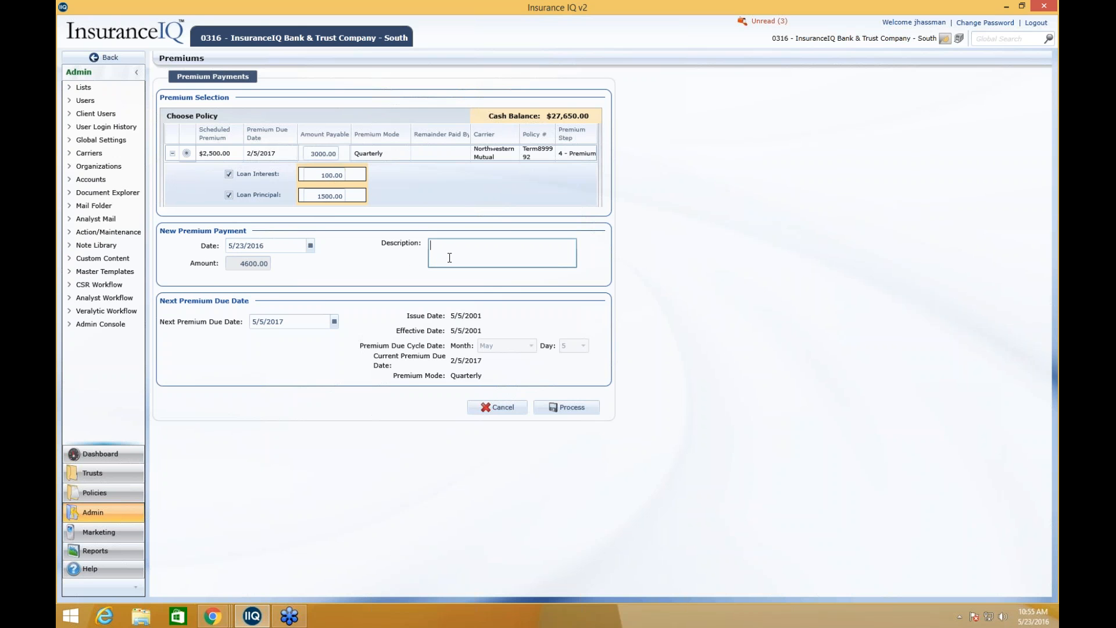
text(Premium plus loan interest and principal)
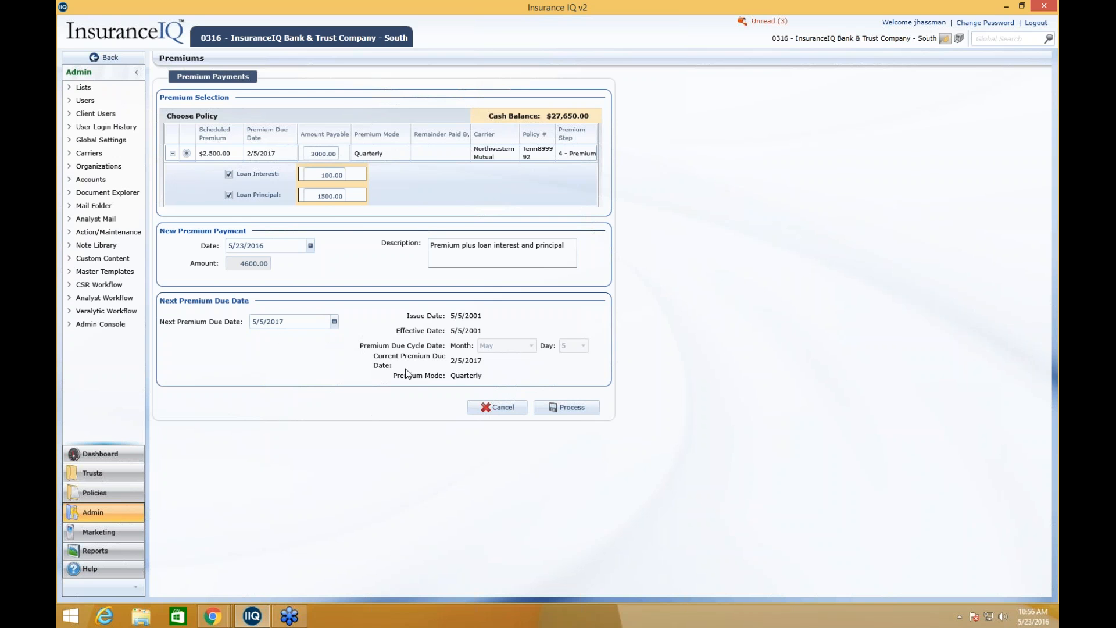
click(574, 409)
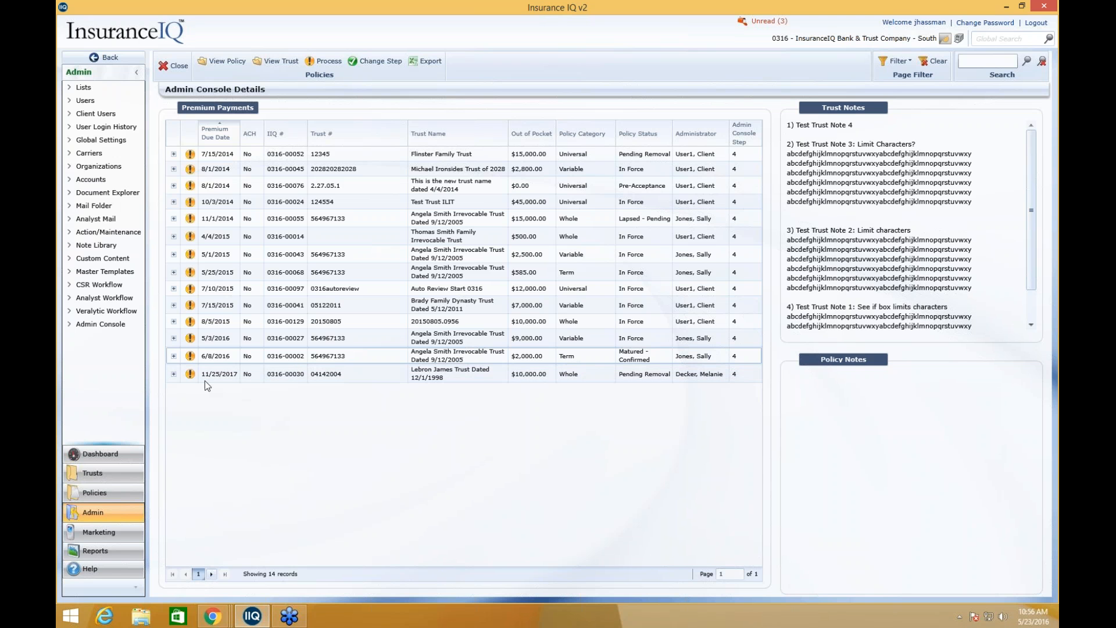
Open the completed policy payments from the Admin Console summary and select the policy due 5/5/2017
click(174, 67)
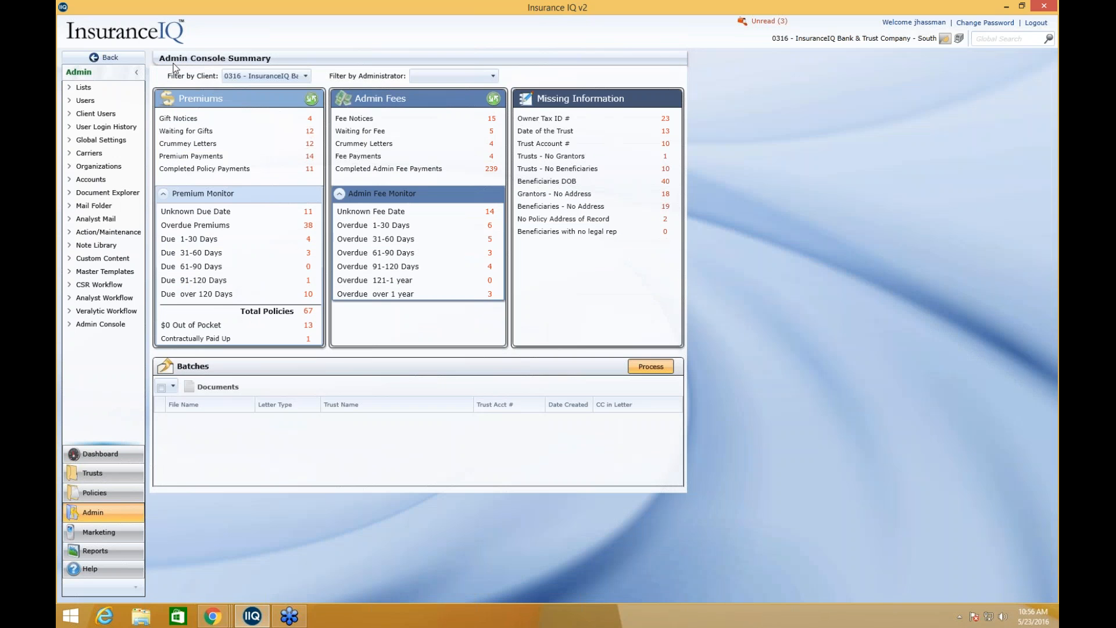
click(220, 172)
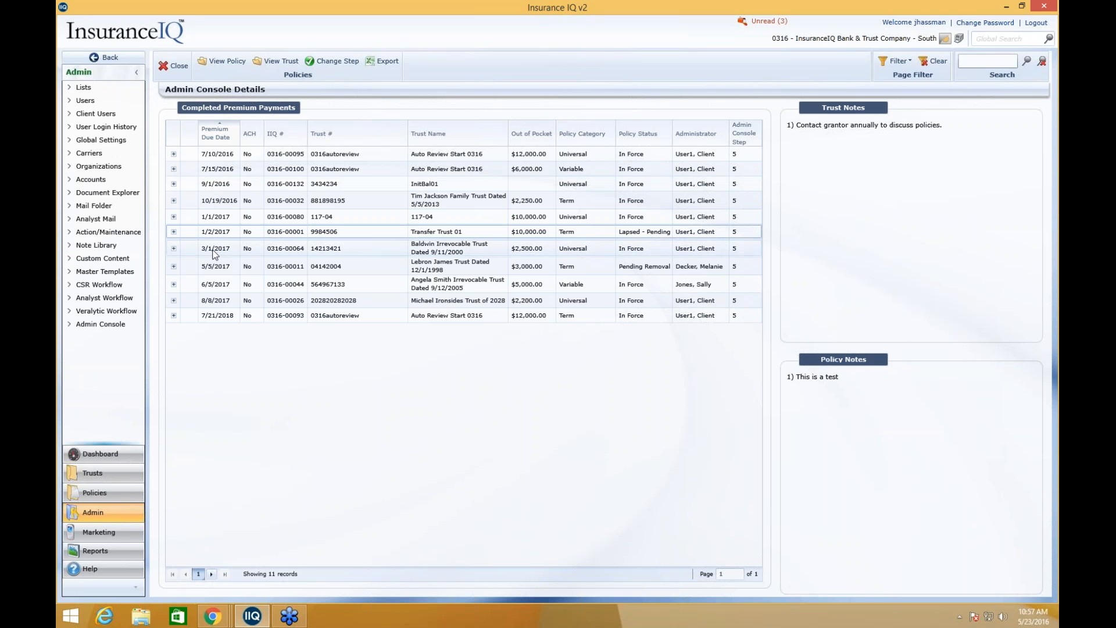
click(220, 267)
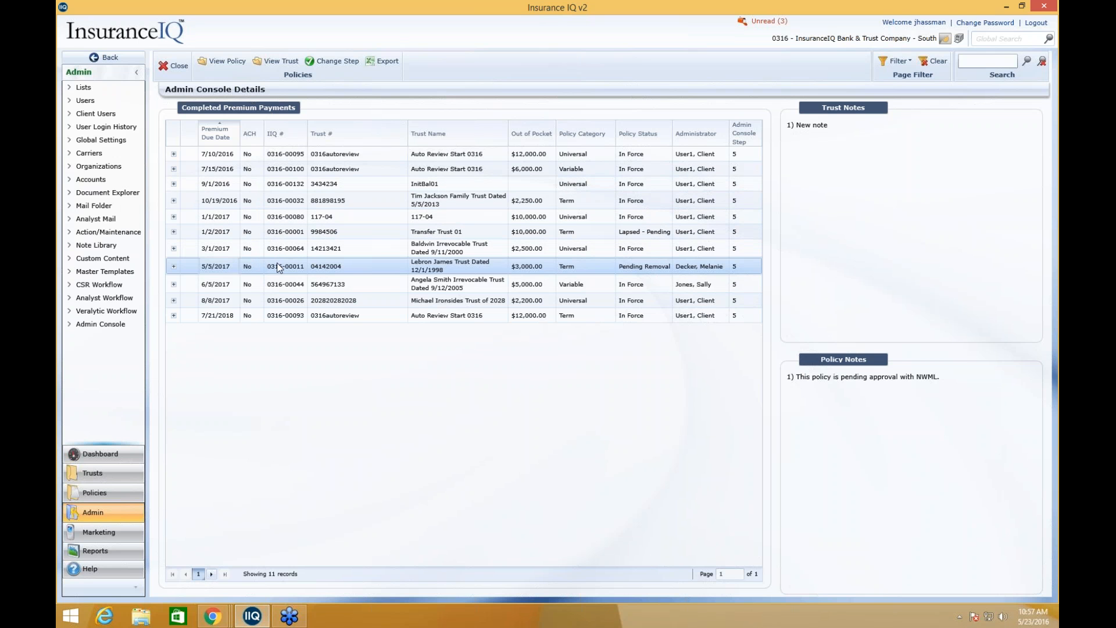
Open the selected policy's premium information and select the 5/23/2016 payment in its premium history
click(219, 62)
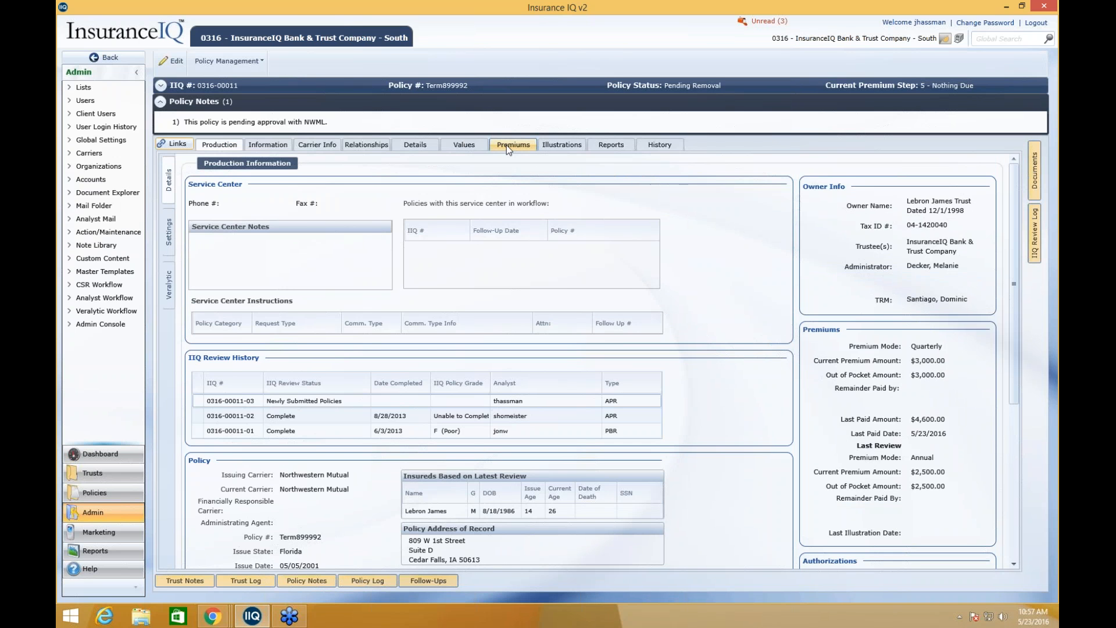
click(507, 145)
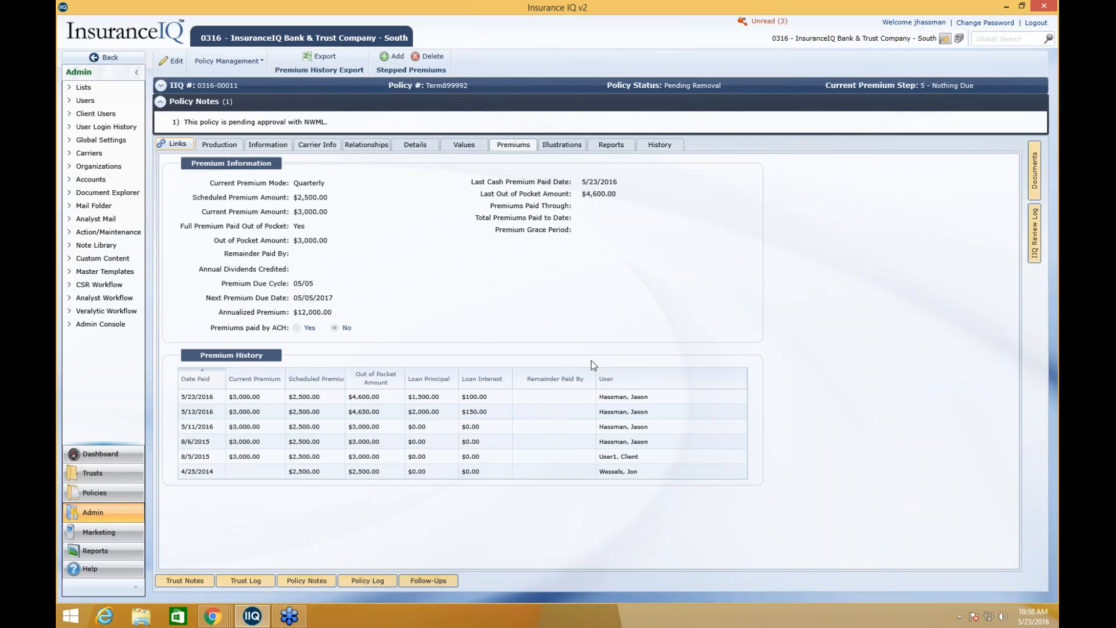
click(209, 397)
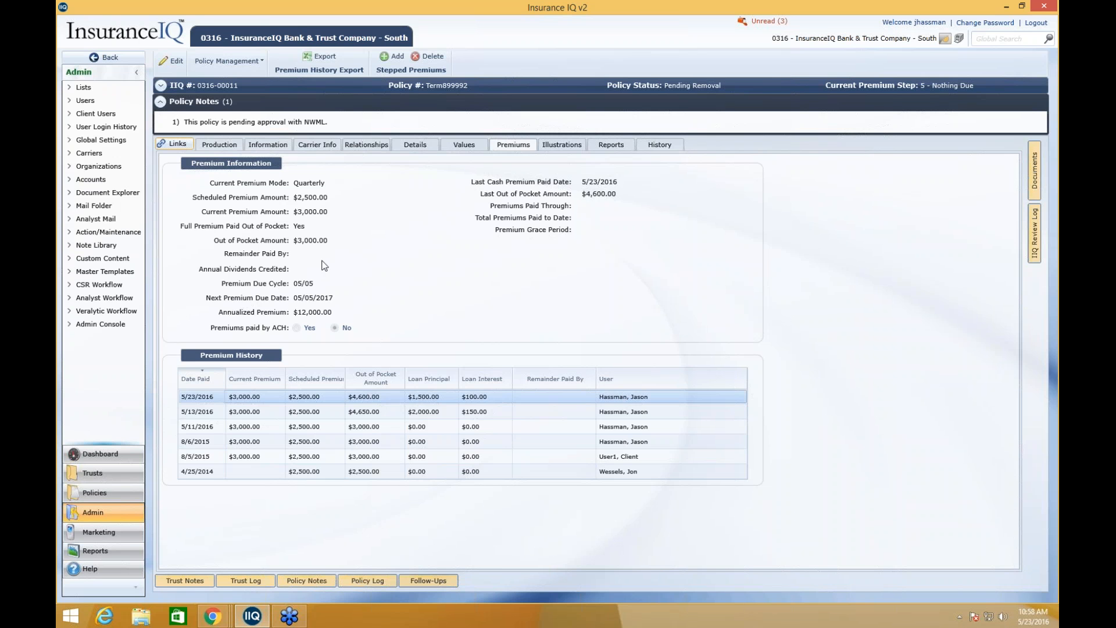
Open the trust linked to the policy and review its accounting assets and the 5/23/2016 premium disbursement in the activity detail
click(164, 84)
click(235, 107)
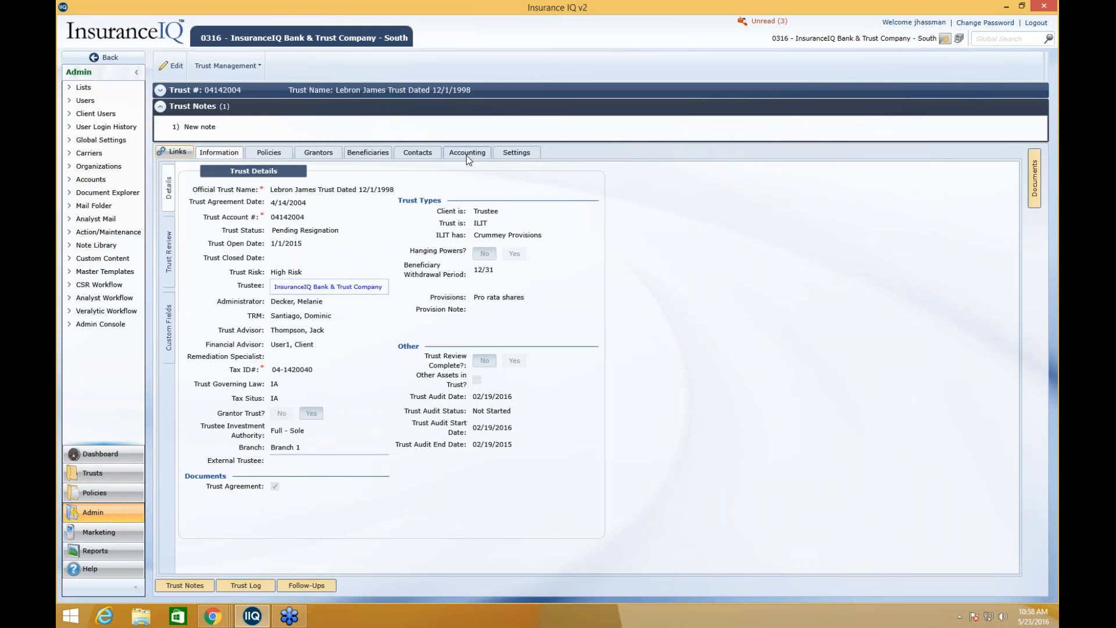
click(459, 153)
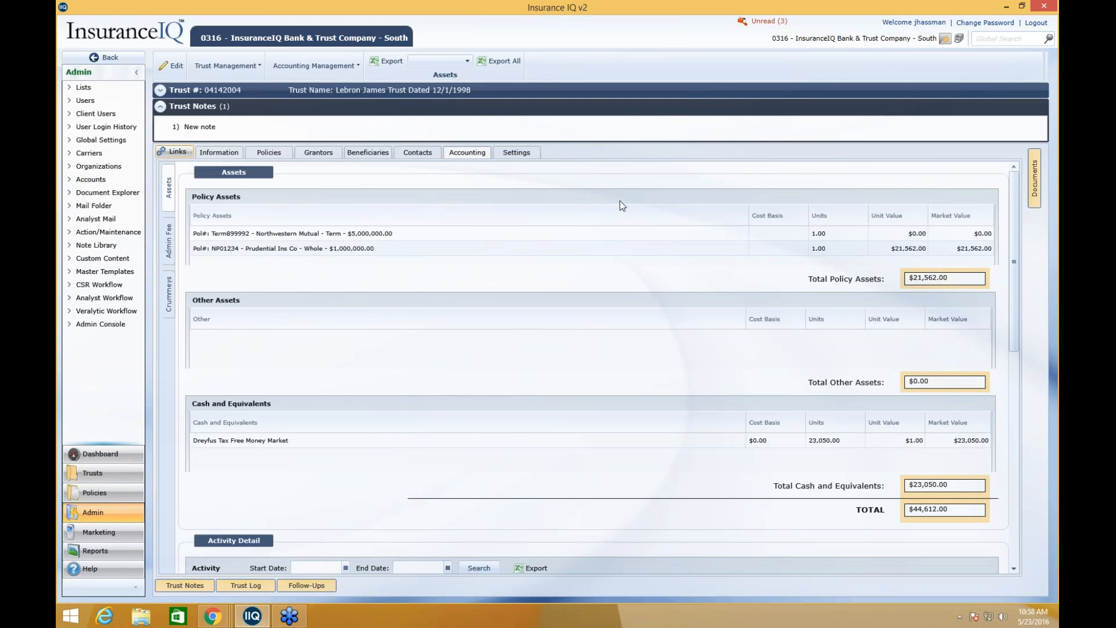
scroll(674, 290, down, 5)
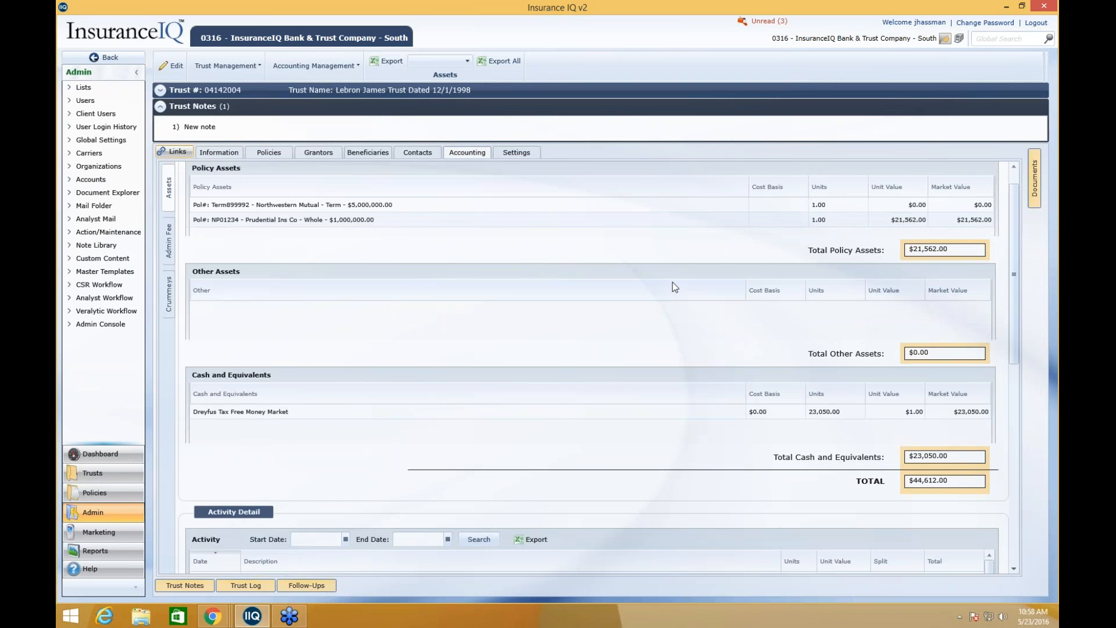
scroll(668, 291, down, 3)
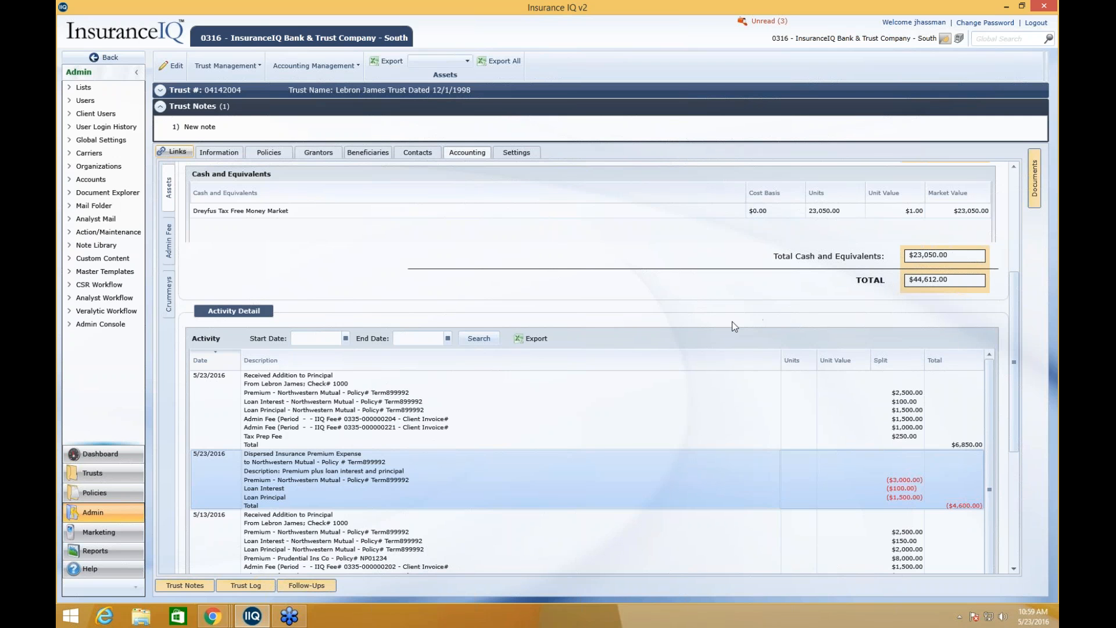
Return to the Admin Console summary, list the admin fee notices, and open the fourth listed notice for processing
click(128, 326)
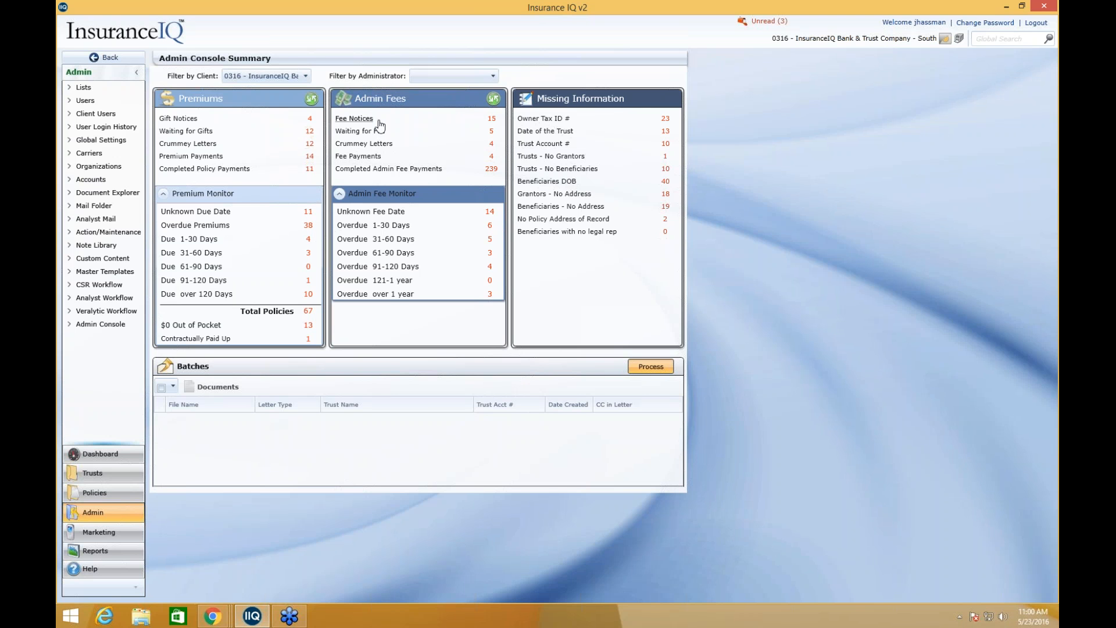
click(368, 121)
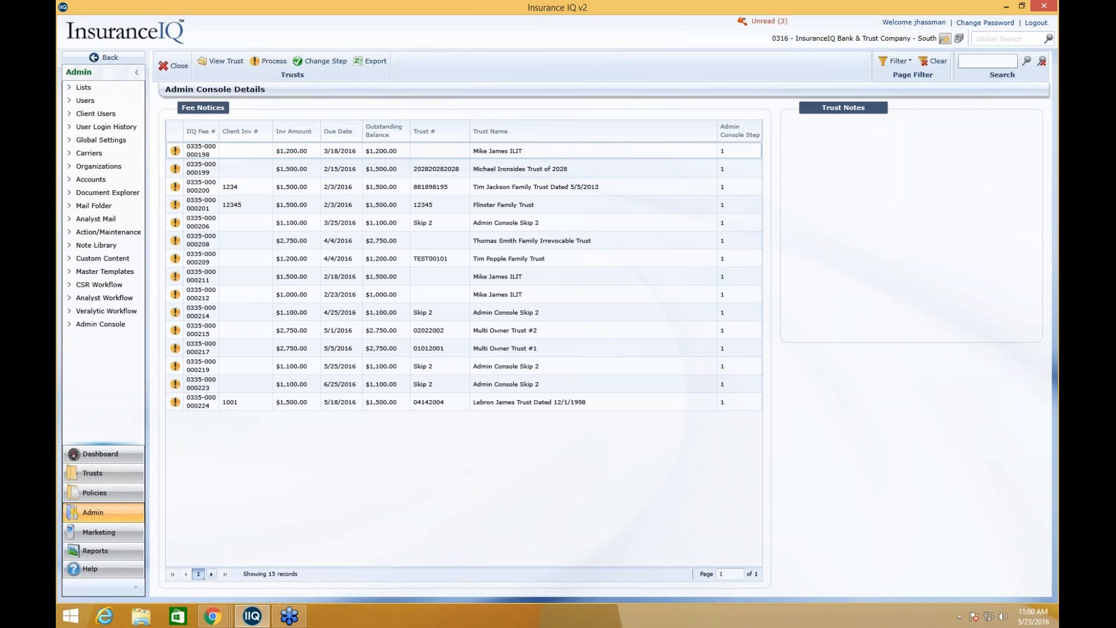
click(173, 206)
click(174, 206)
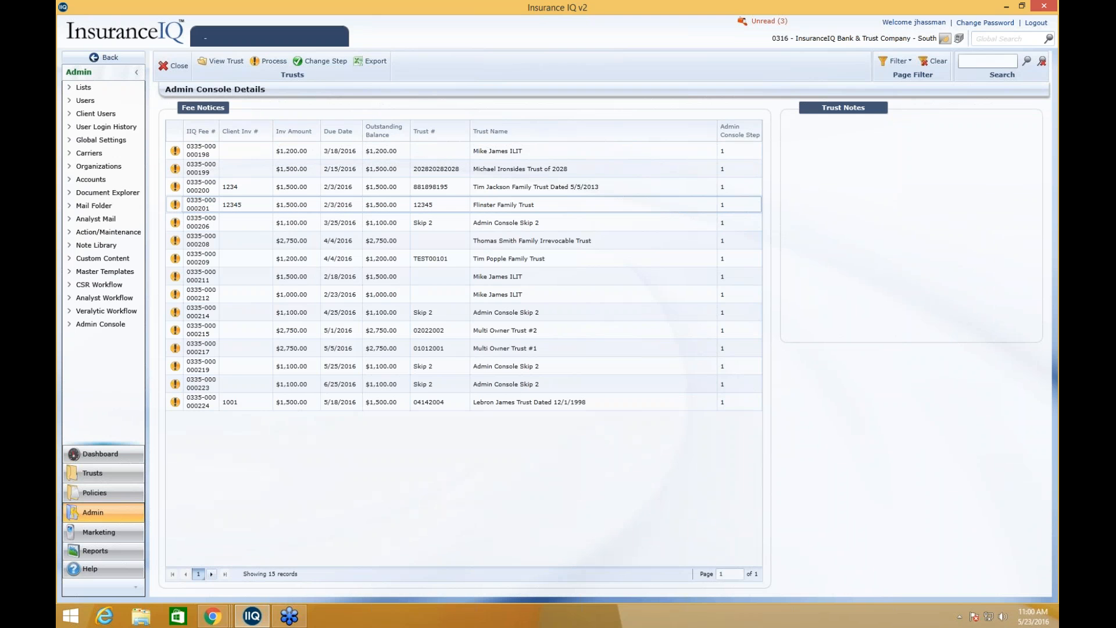